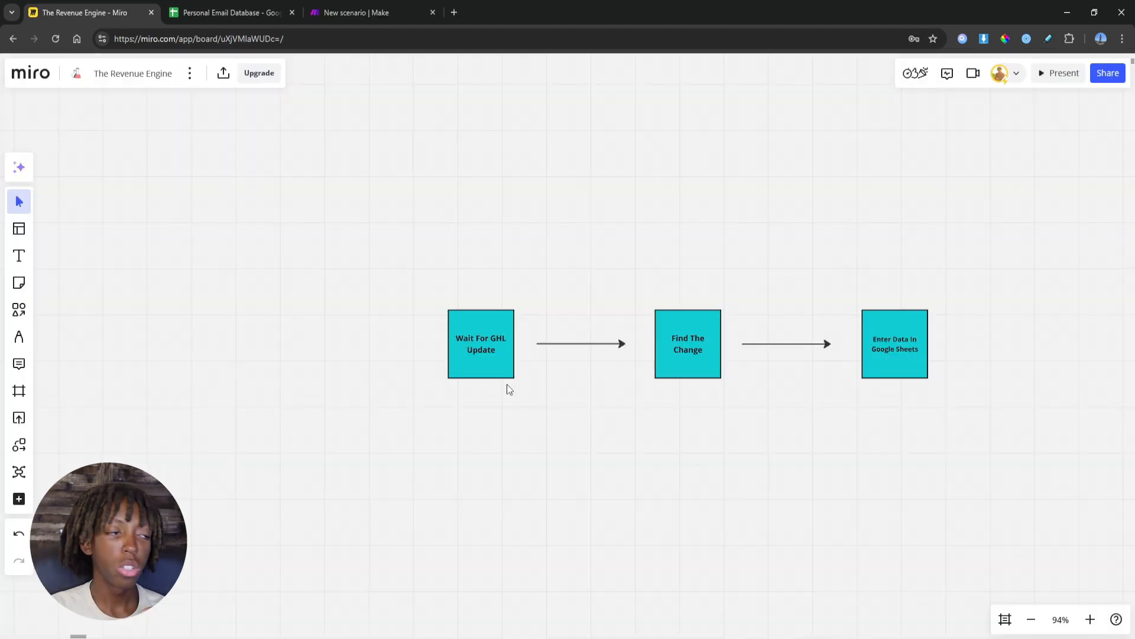
Step: Review the workflow diagram's three stages: Wait For GHL Update, Find The Change, and Enter Data In Google Sheets
scroll(461, 361, up, 5)
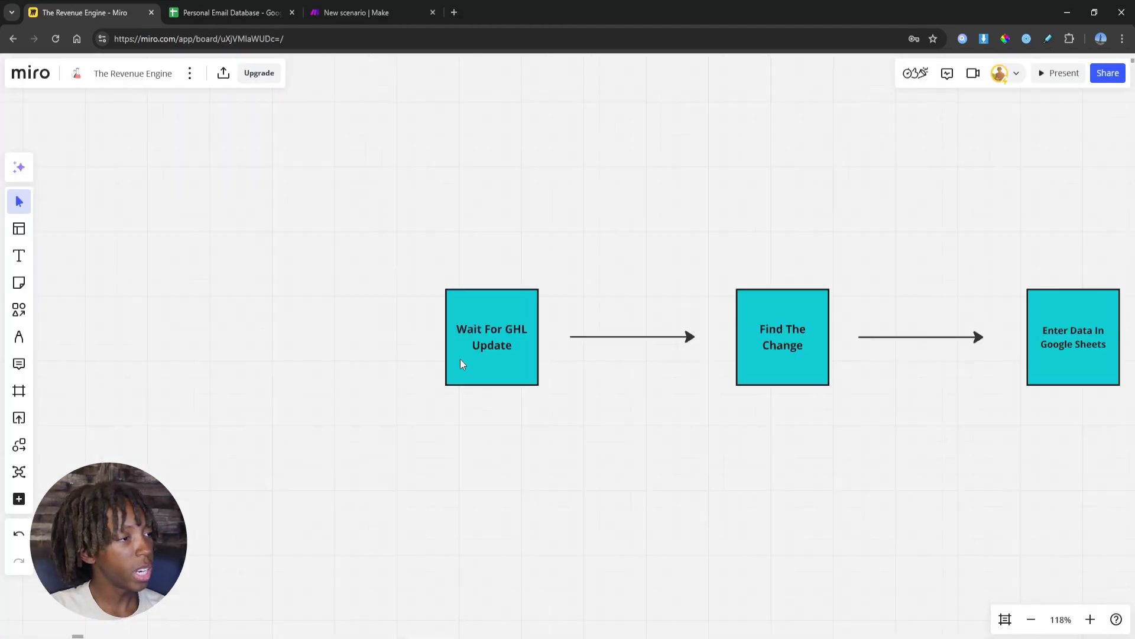
scroll(582, 316, up, 3)
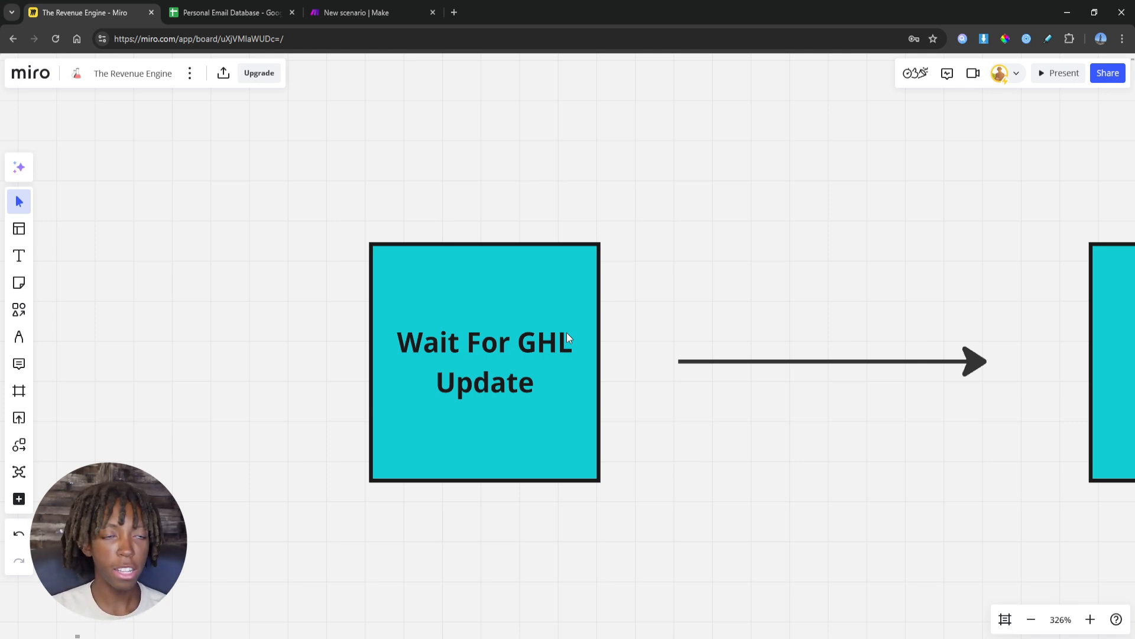
scroll(632, 363, down, 3)
drag(612, 363, 303, 365)
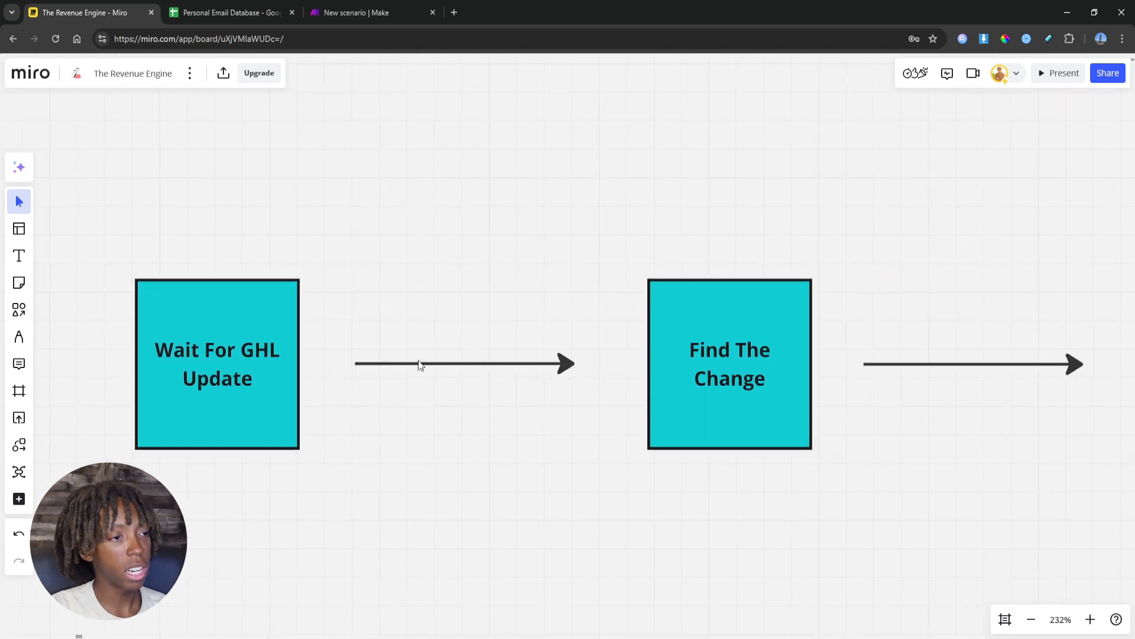
scroll(803, 366, up, 3)
drag(803, 368, 693, 366)
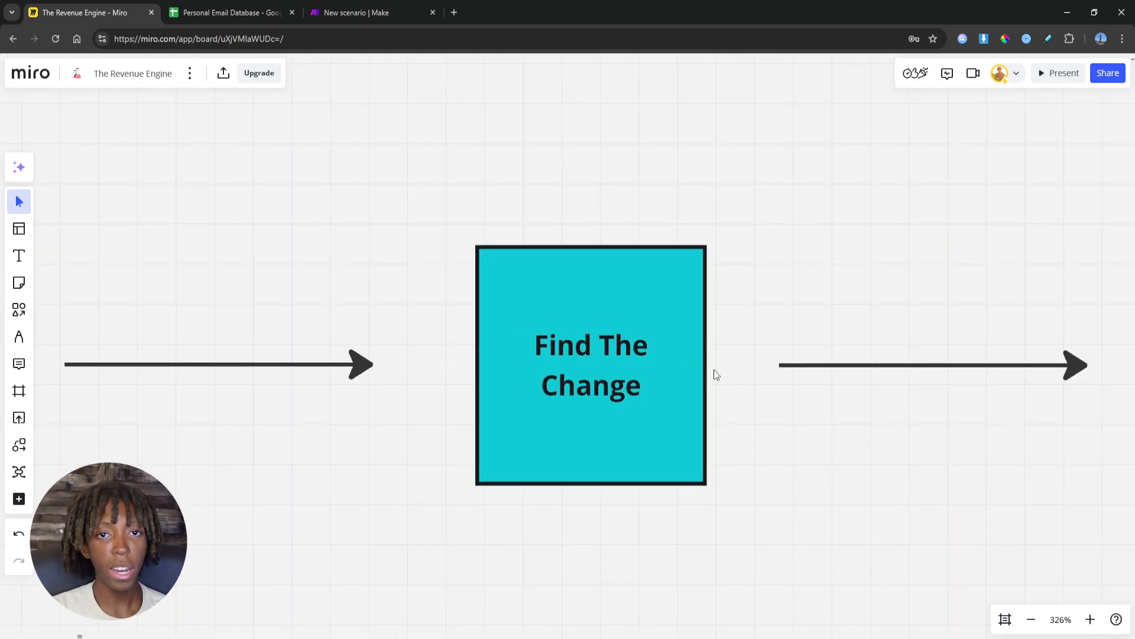
scroll(714, 371, down, 5)
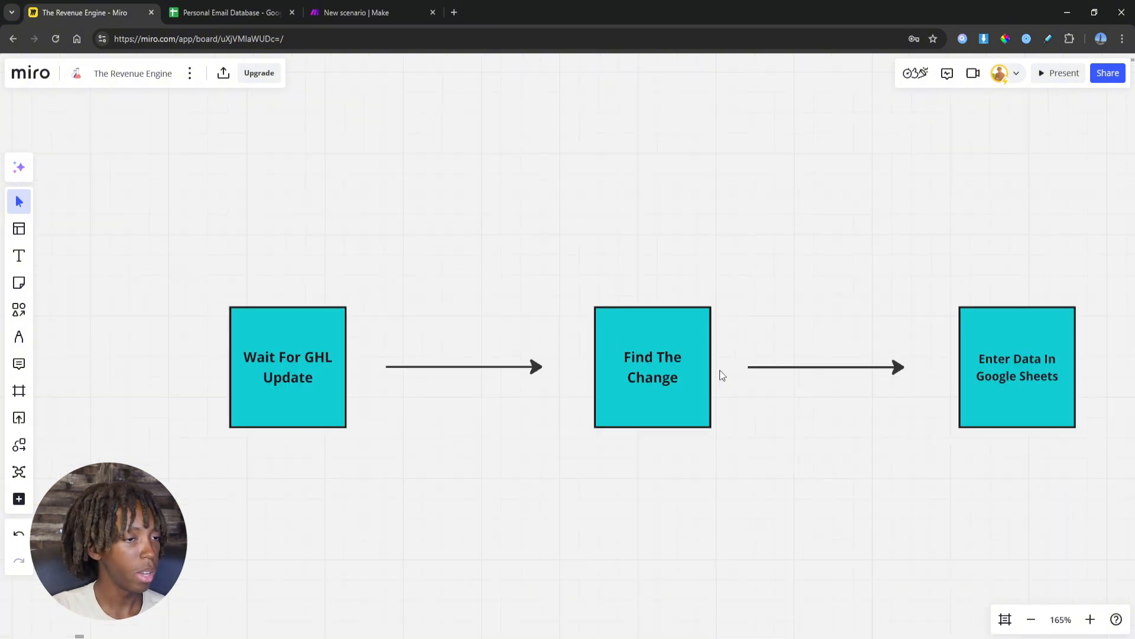
drag(761, 373, 370, 415)
scroll(500, 420, up, 5)
drag(656, 412, 443, 393)
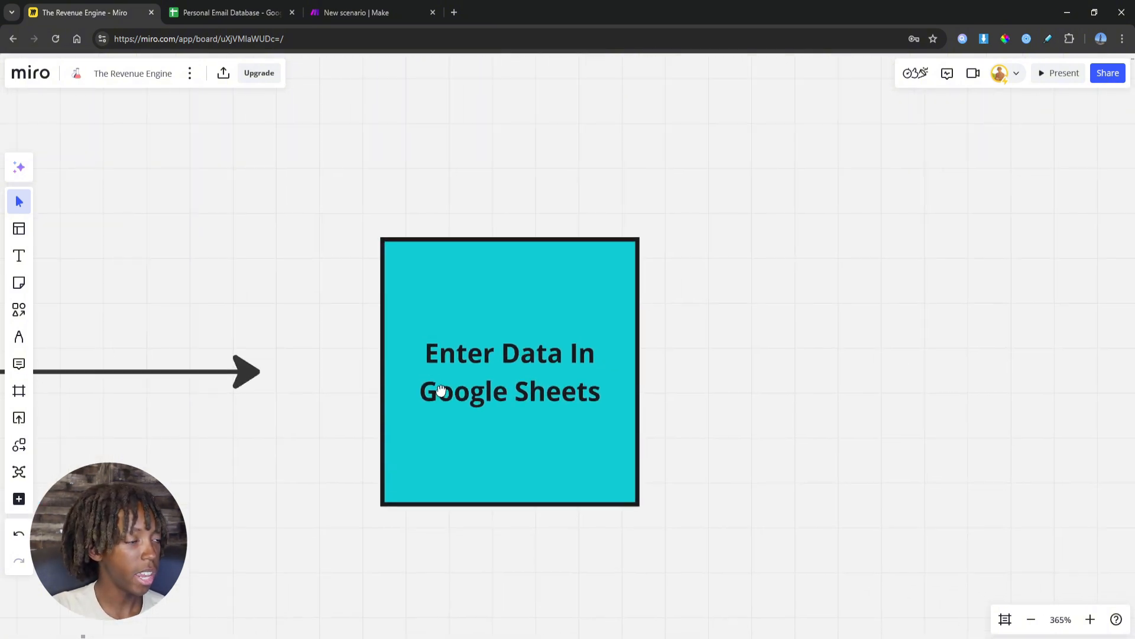
Step: Switch to the Personal Email Database spreadsheet in Google Sheets and examine its contact data columns
click(239, 11)
click(181, 189)
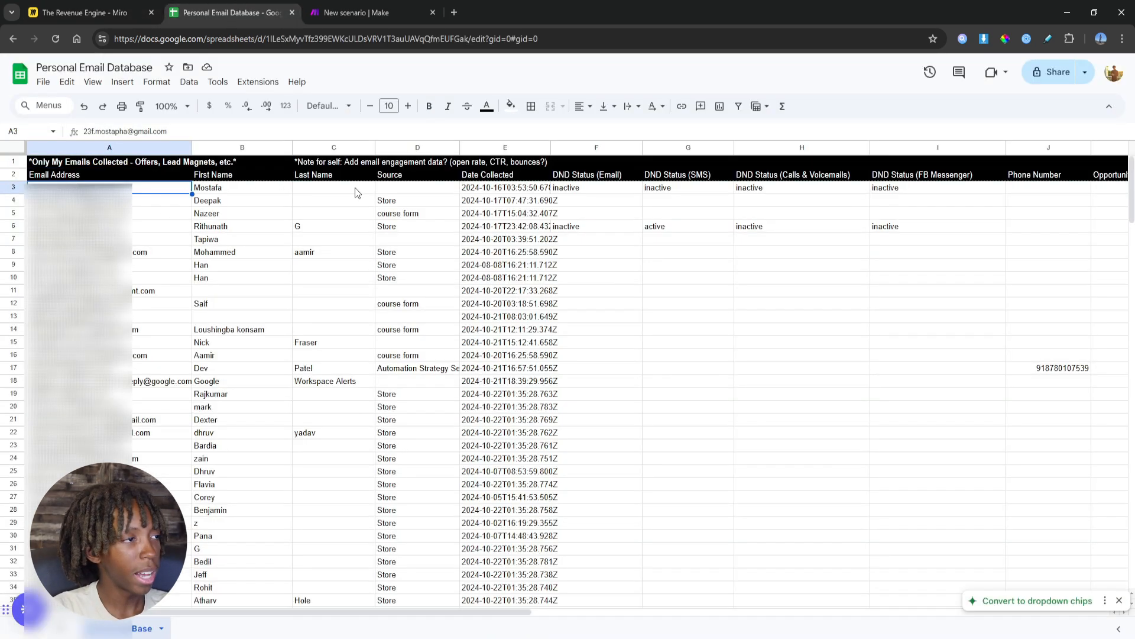
drag(277, 614, 175, 635)
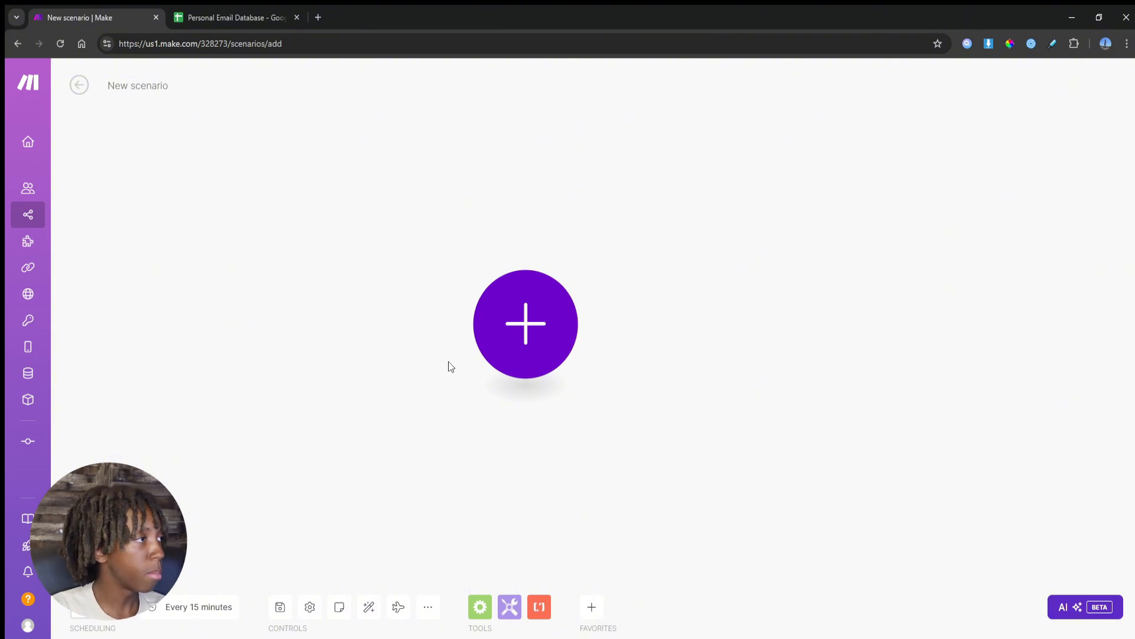
Step: Add a GoHighLevel LeadConnector Watch Events module as the trigger of the new Make scenario
click(494, 321)
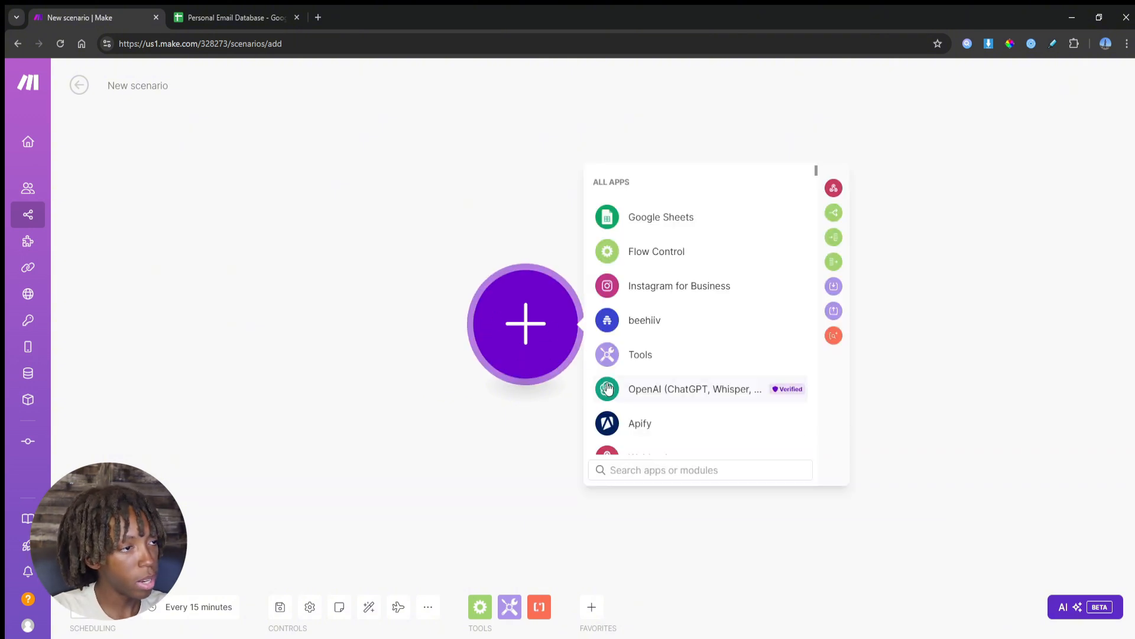
click(635, 471)
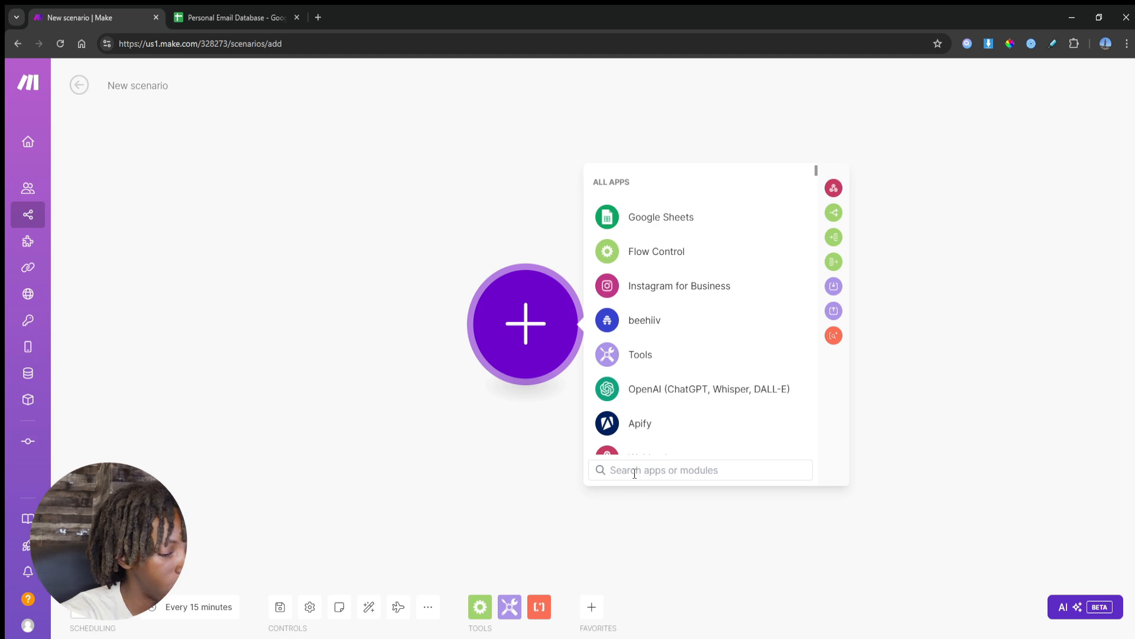
text(gohighle)
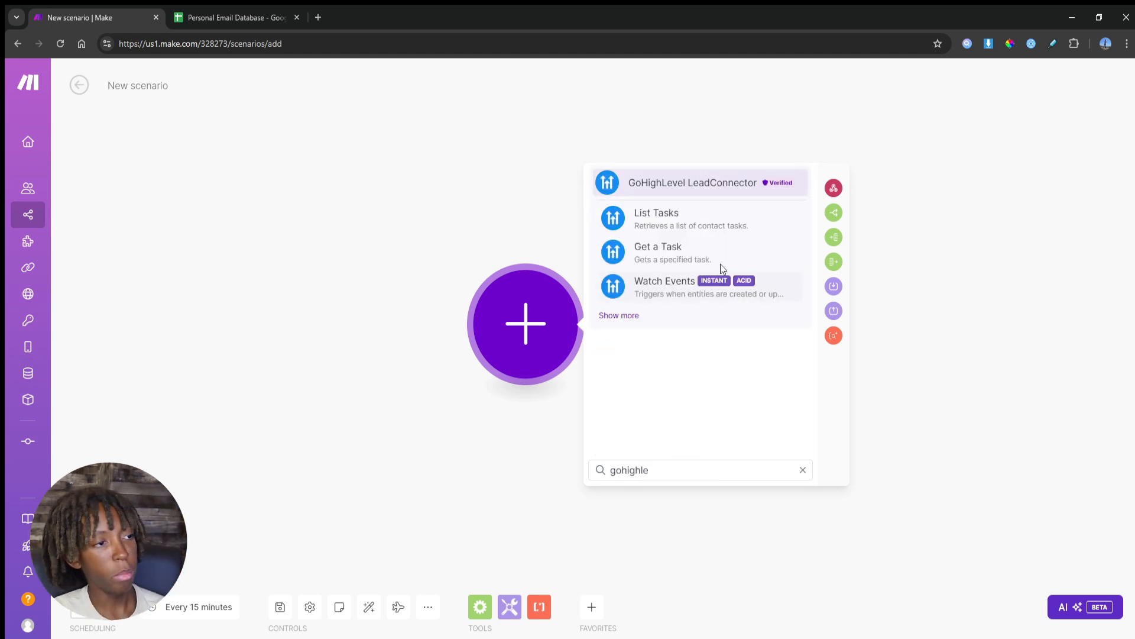
click(669, 287)
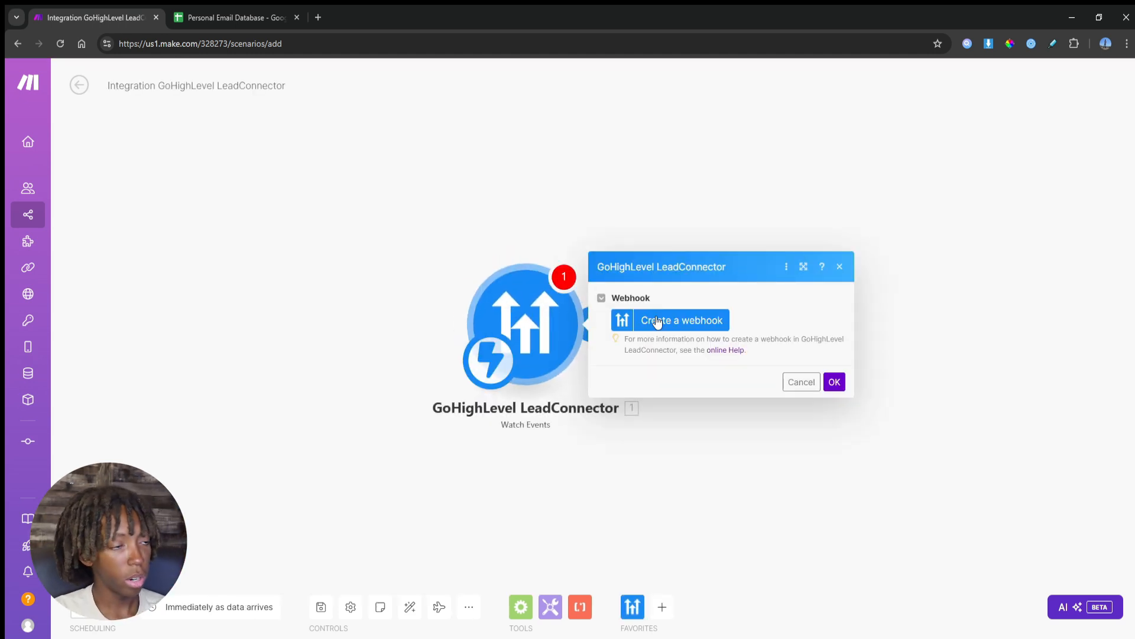
Step: Start creating a webhook for the Watch Events trigger with the record type Contact
click(657, 321)
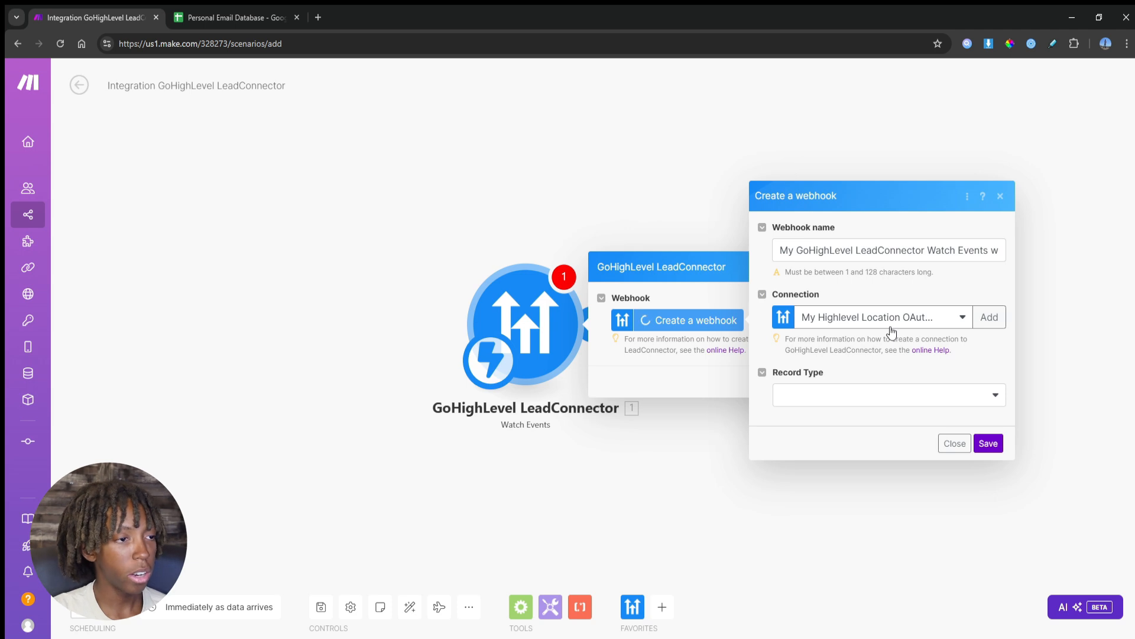
click(870, 400)
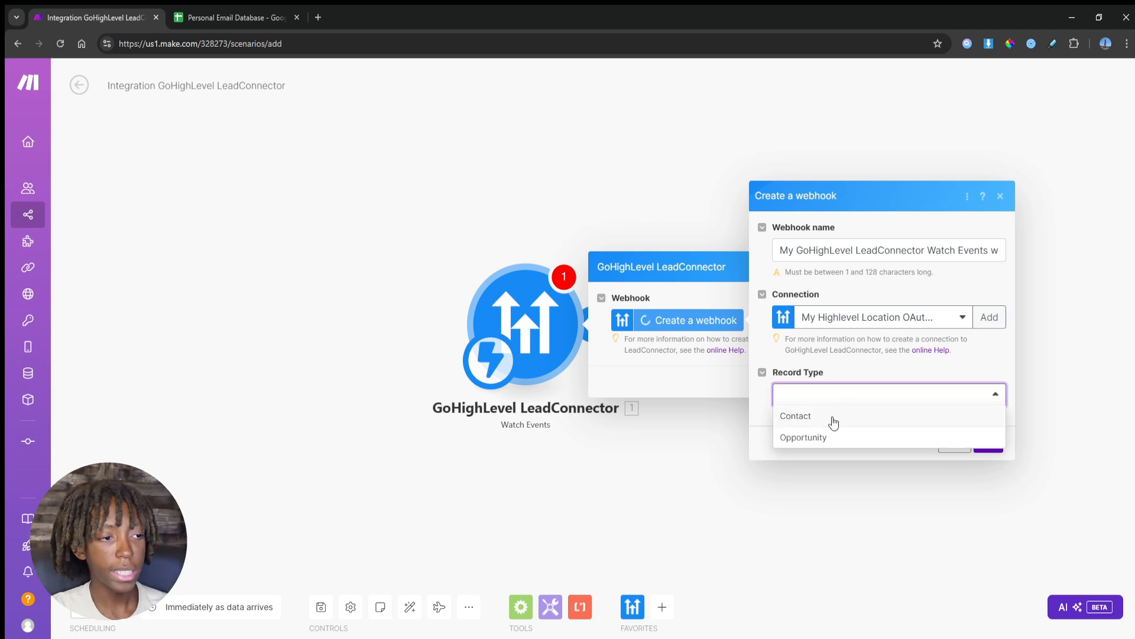
click(801, 417)
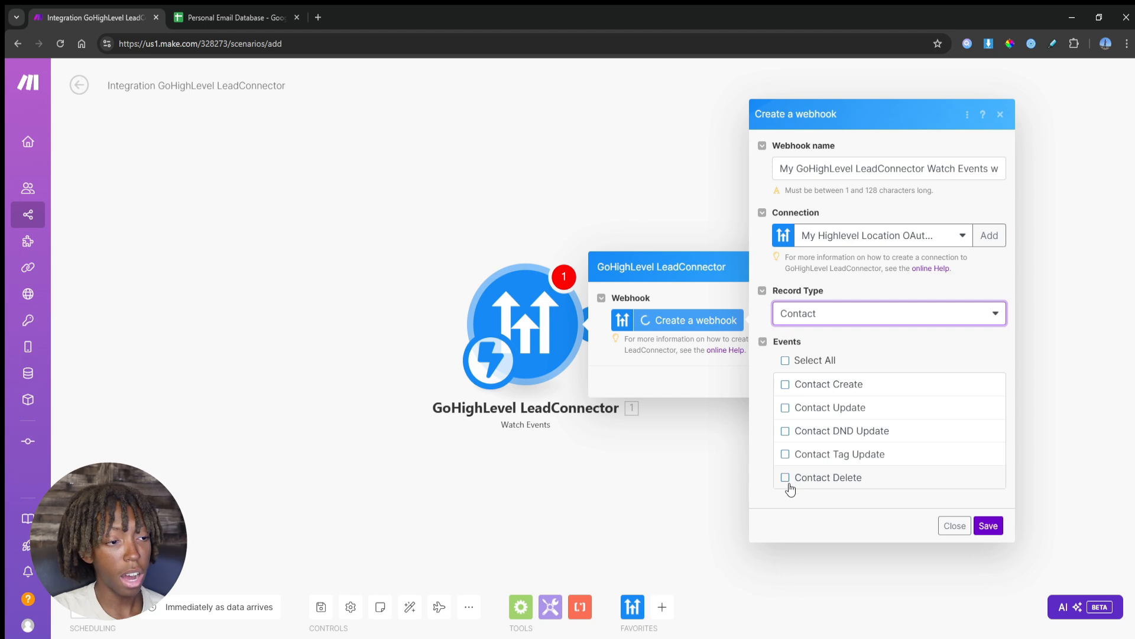
Step: Try the Opportunity record type for the webhook and examine the events it offers
click(805, 322)
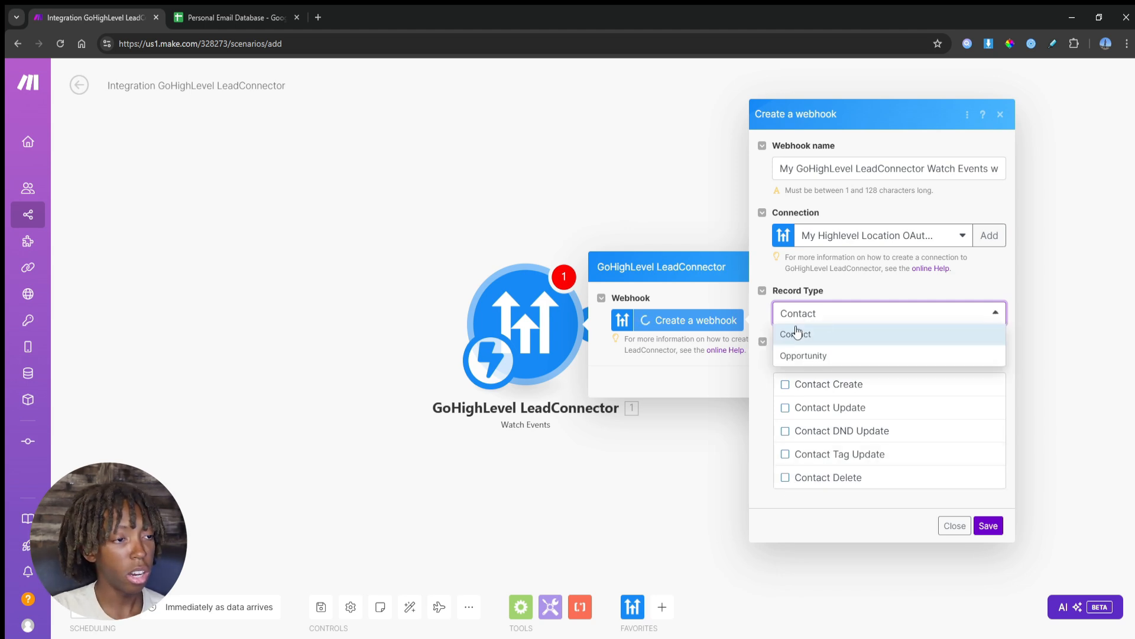
click(819, 356)
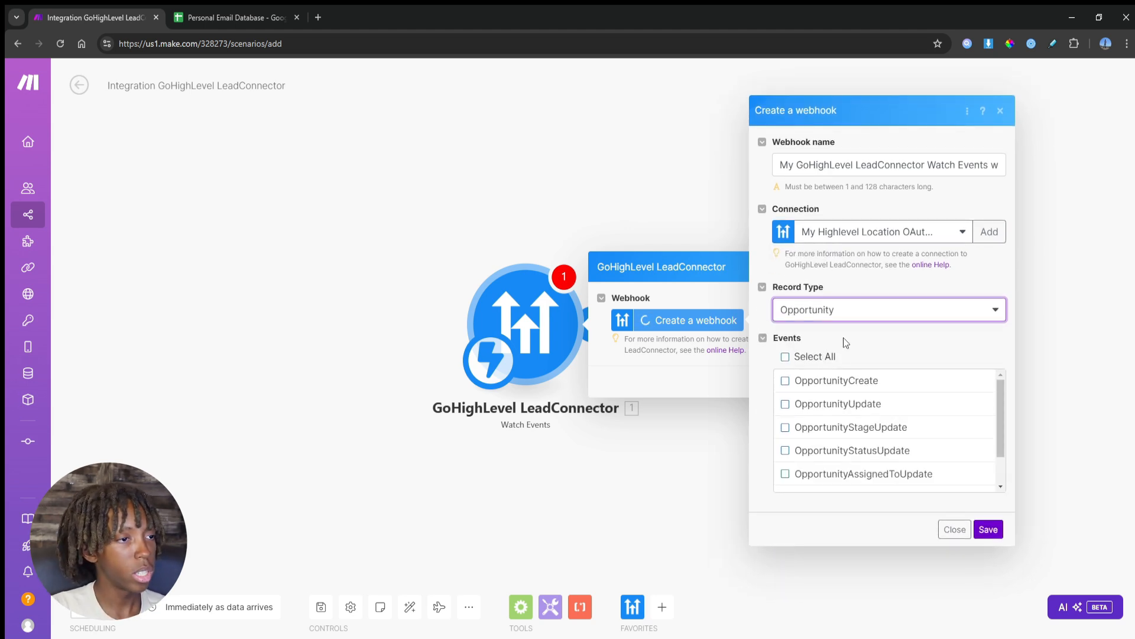
scroll(840, 408, down, 2)
scroll(842, 418, up, 2)
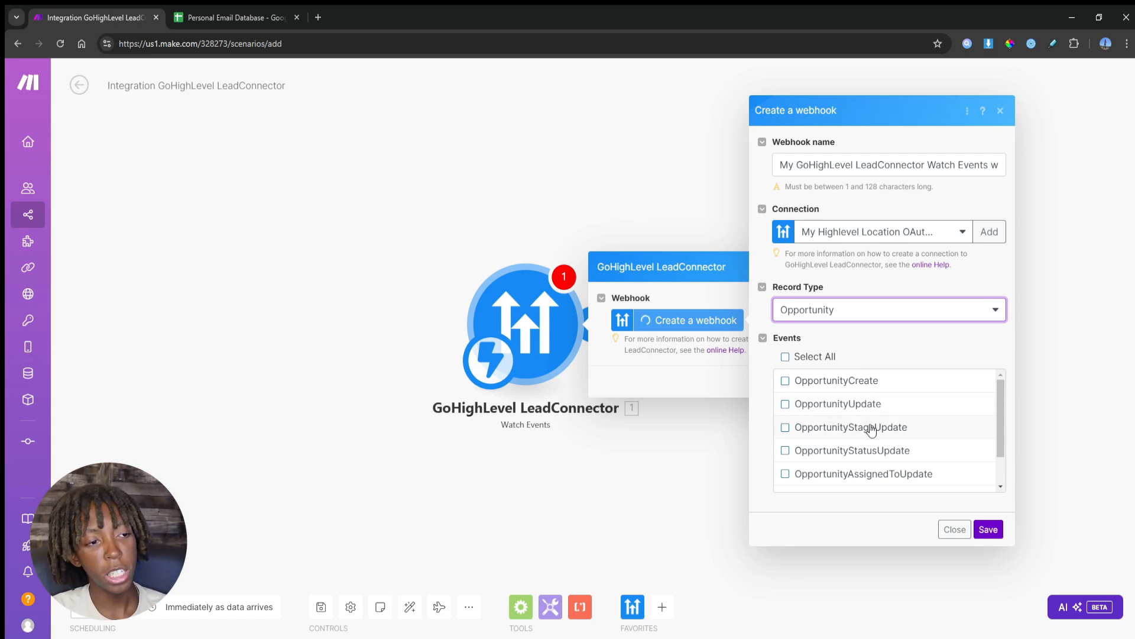
scroll(884, 427, down, 1)
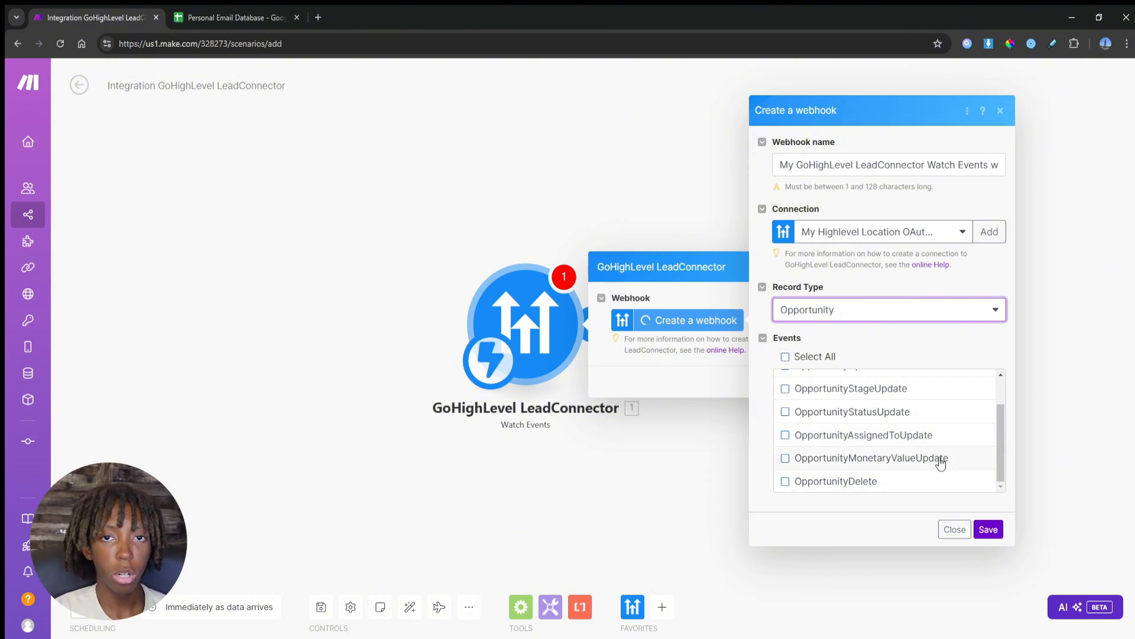
Step: Set the webhook's record type to Contact, include all its events, and save the webhook to the trigger module
click(850, 311)
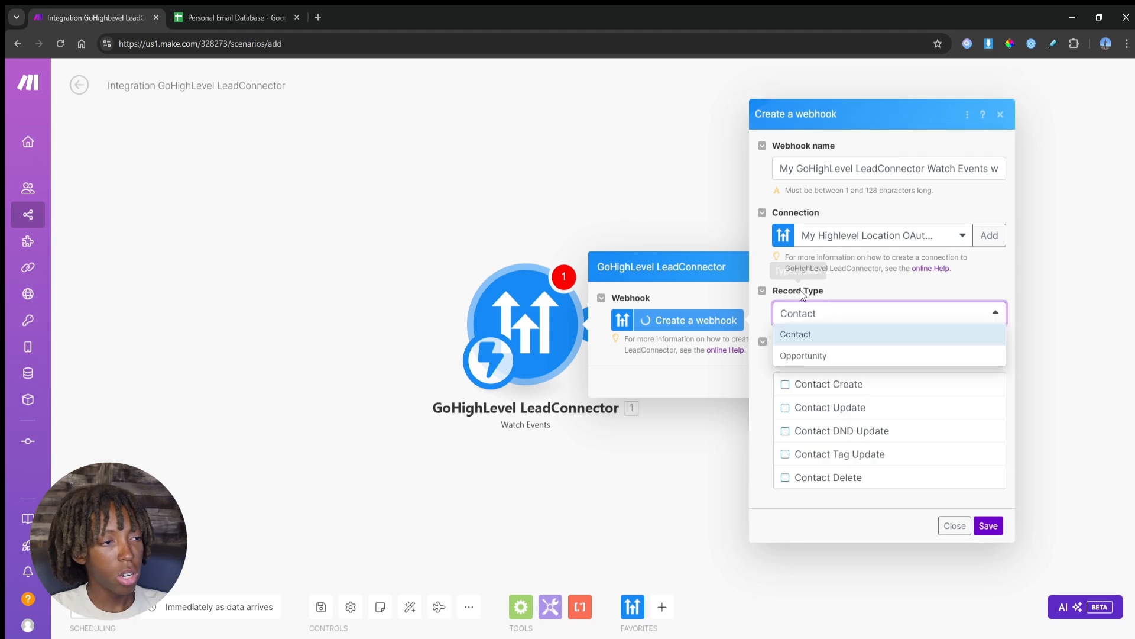
click(813, 333)
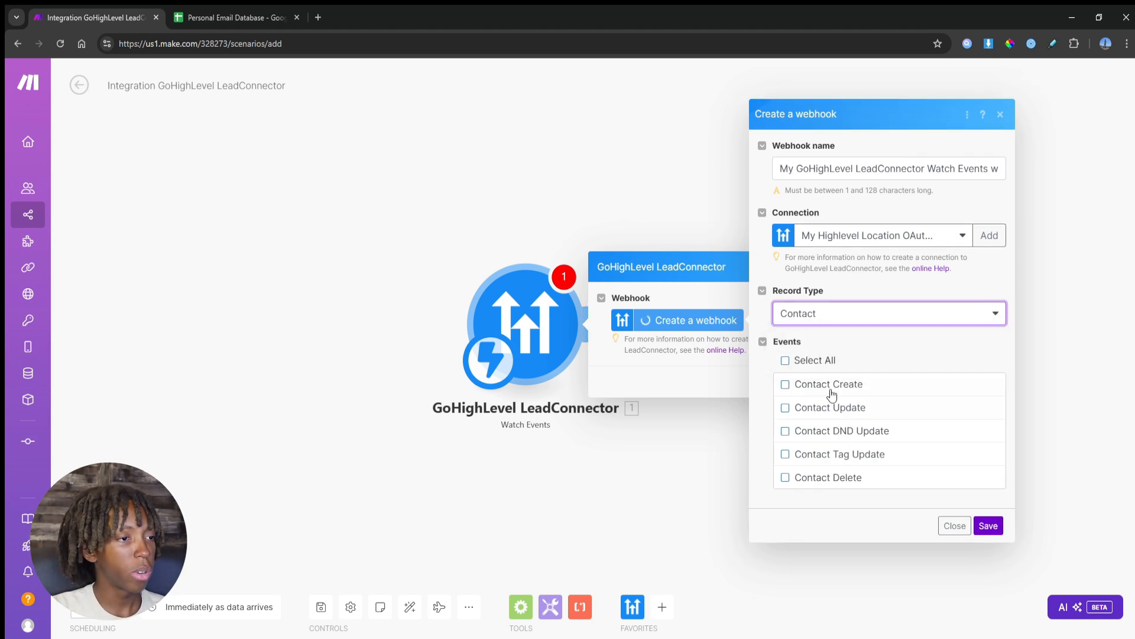
click(786, 362)
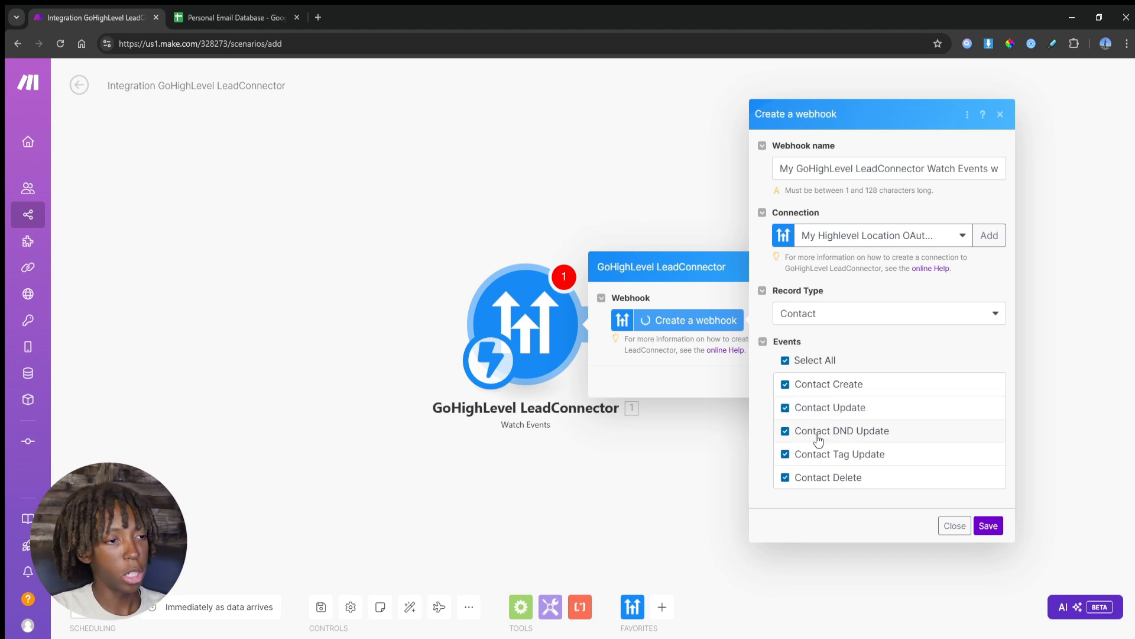
click(988, 525)
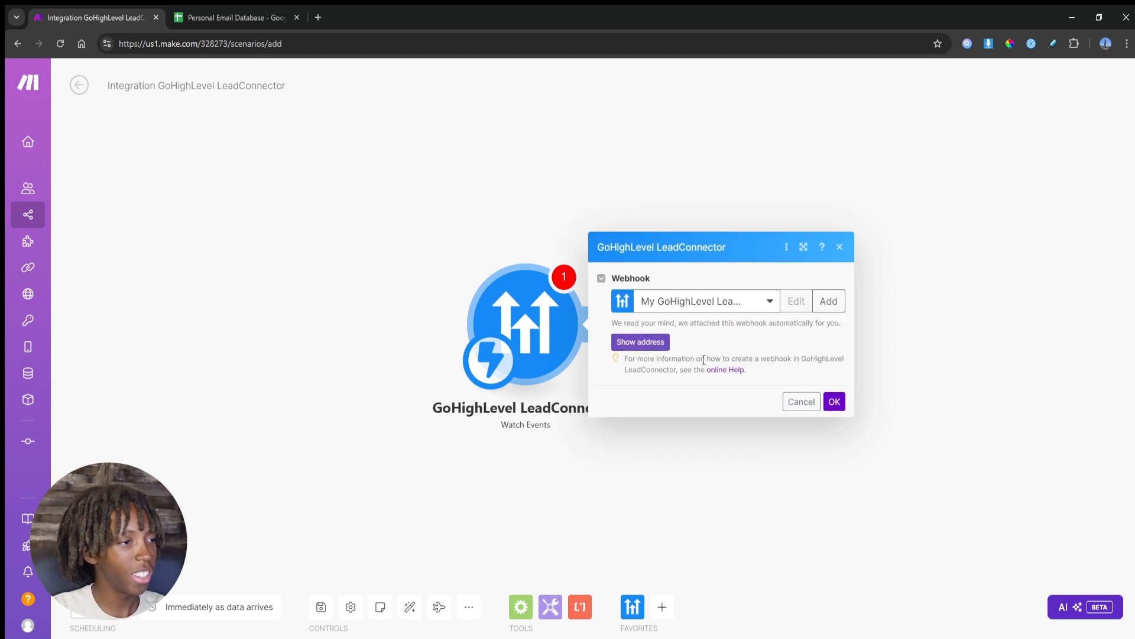
click(835, 402)
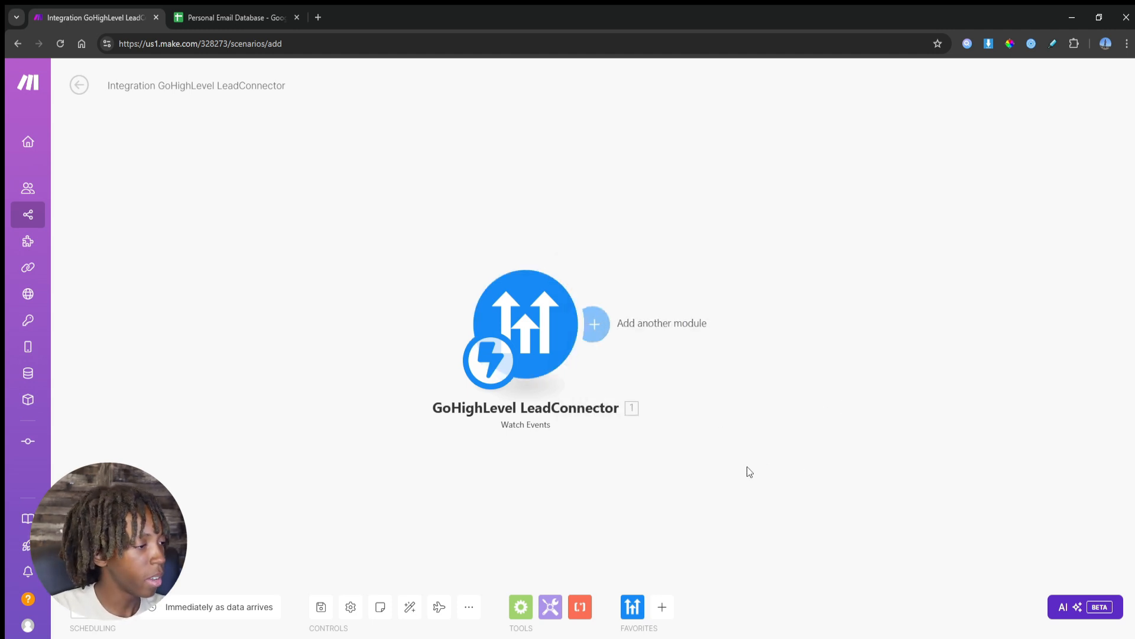
Step: Add a Router after the GoHighLevel trigger and give it a third route
drag(759, 405, 611, 428)
key(alt+Tab)
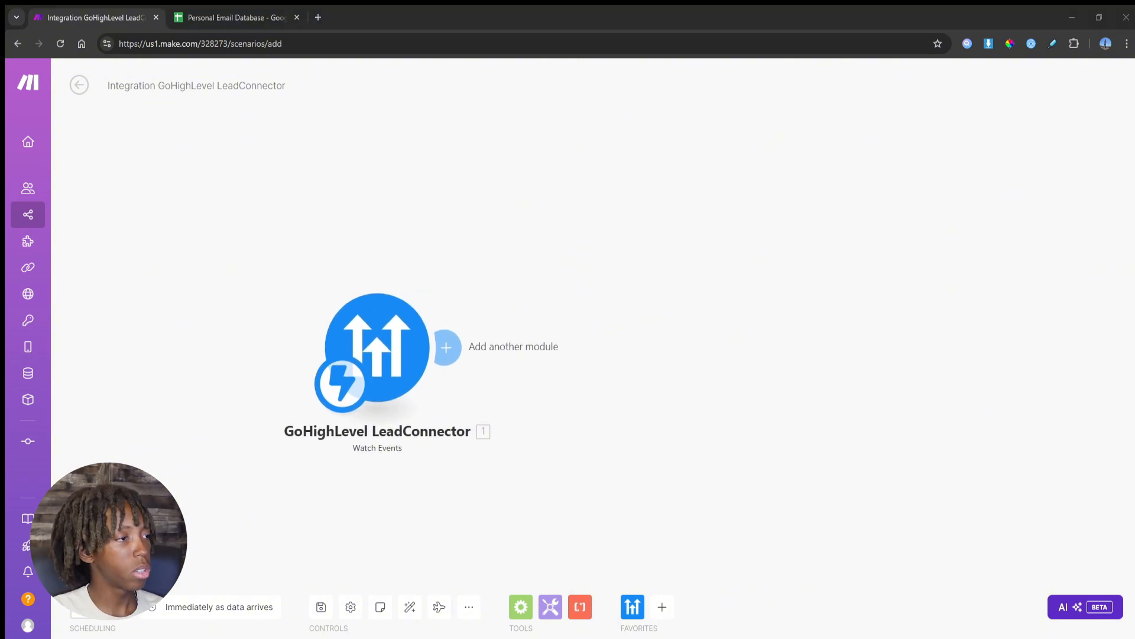
click(448, 347)
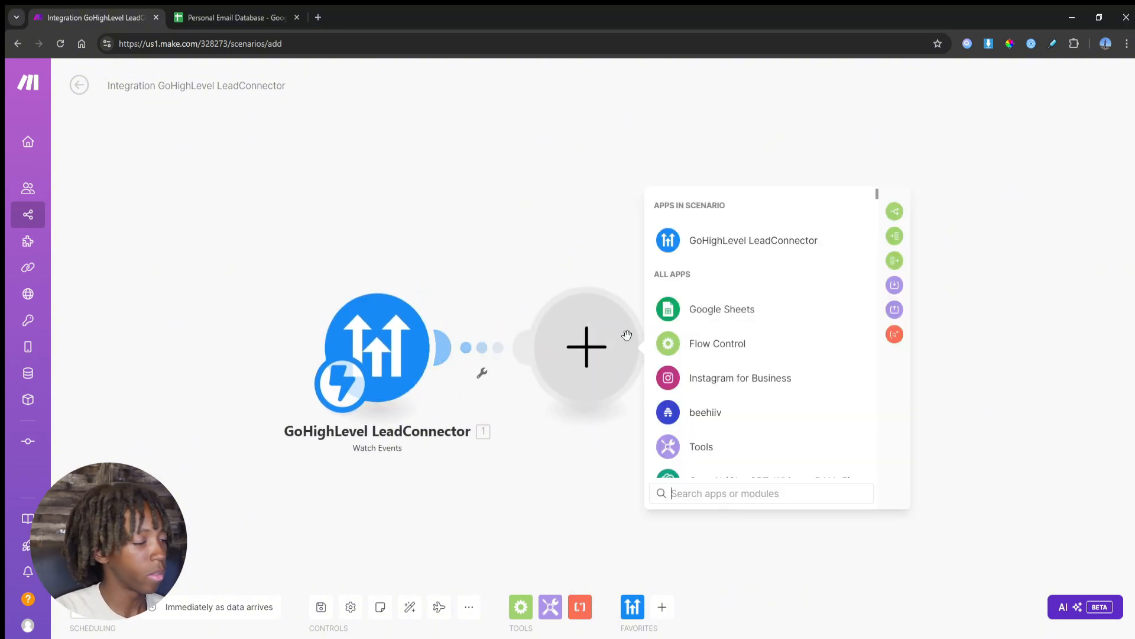
click(701, 346)
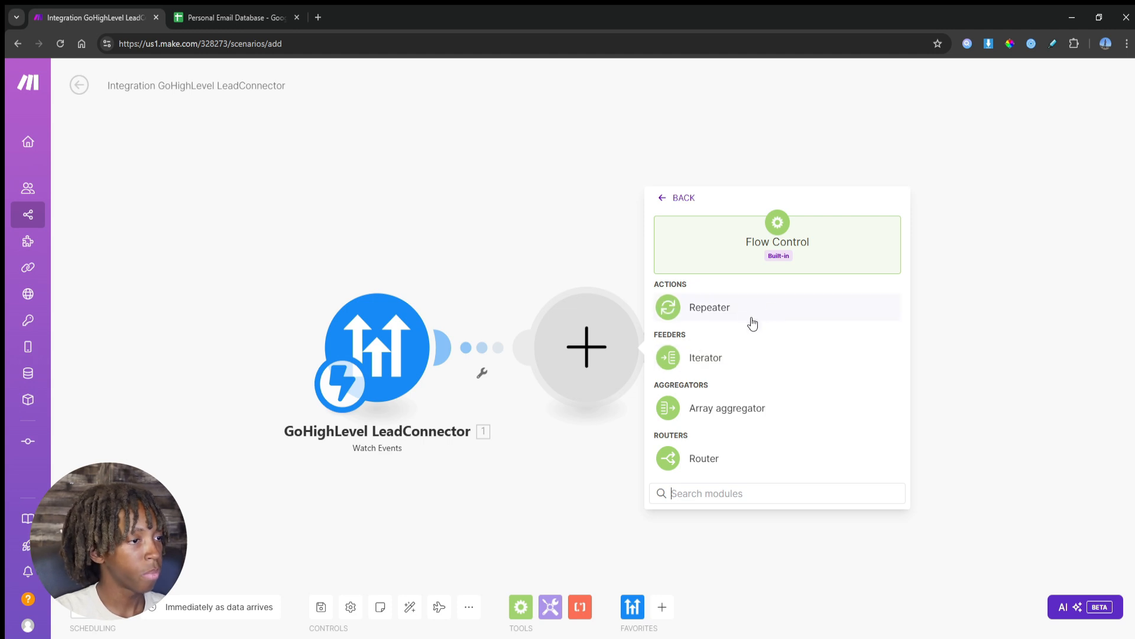
click(729, 456)
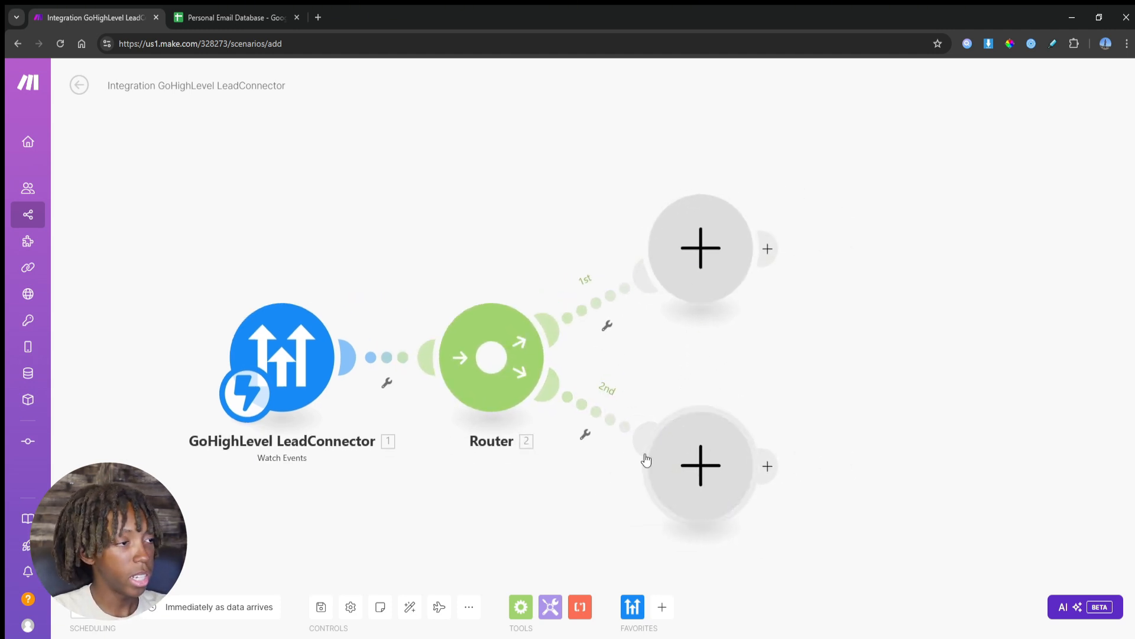
click(488, 359)
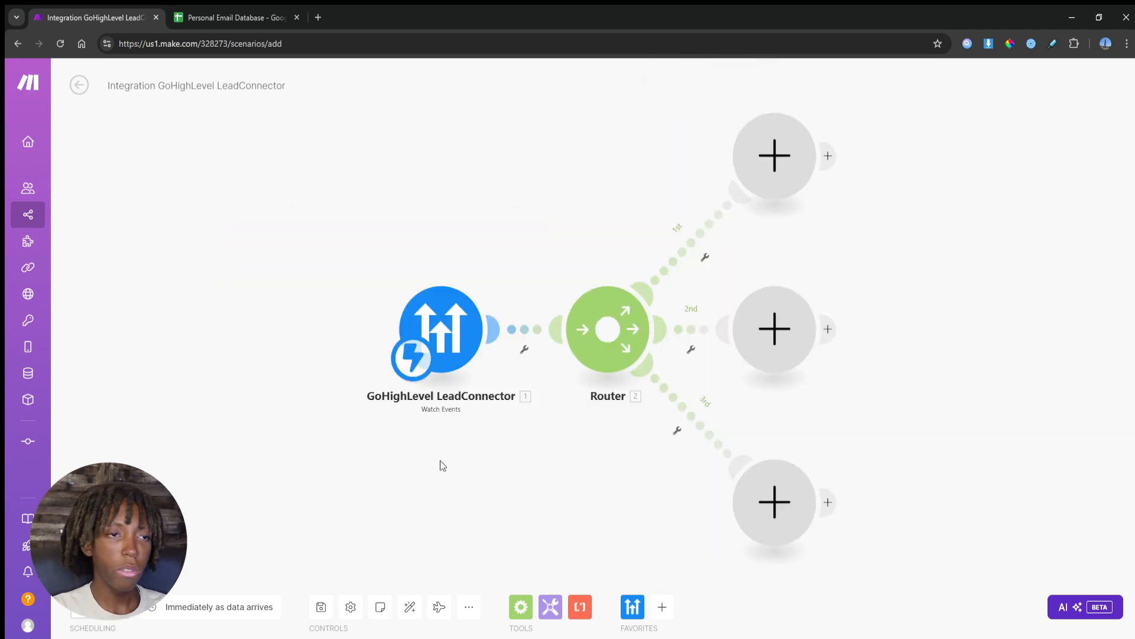
Step: Set up a filter between the GoHighLevel trigger and the Router and label it "Email Exists"
click(524, 351)
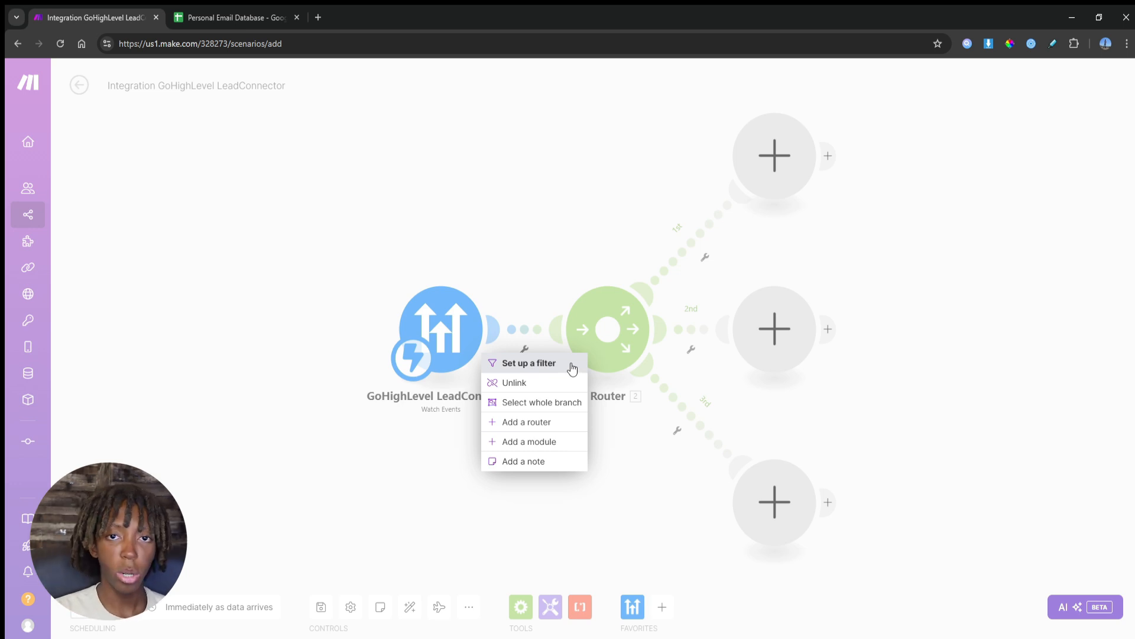
click(535, 364)
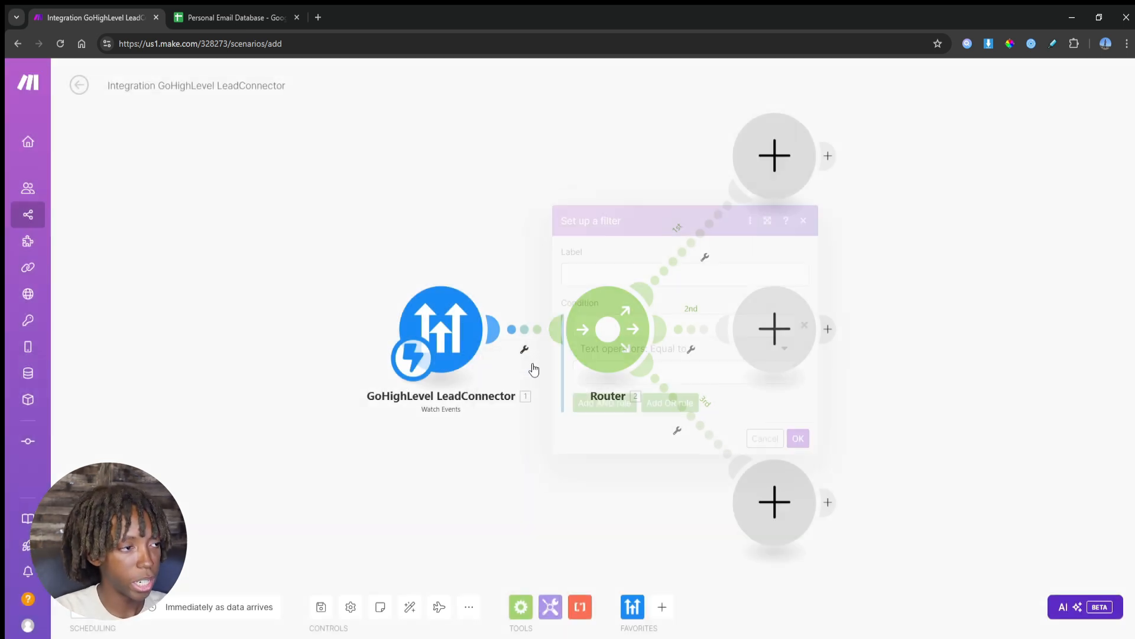
click(606, 283)
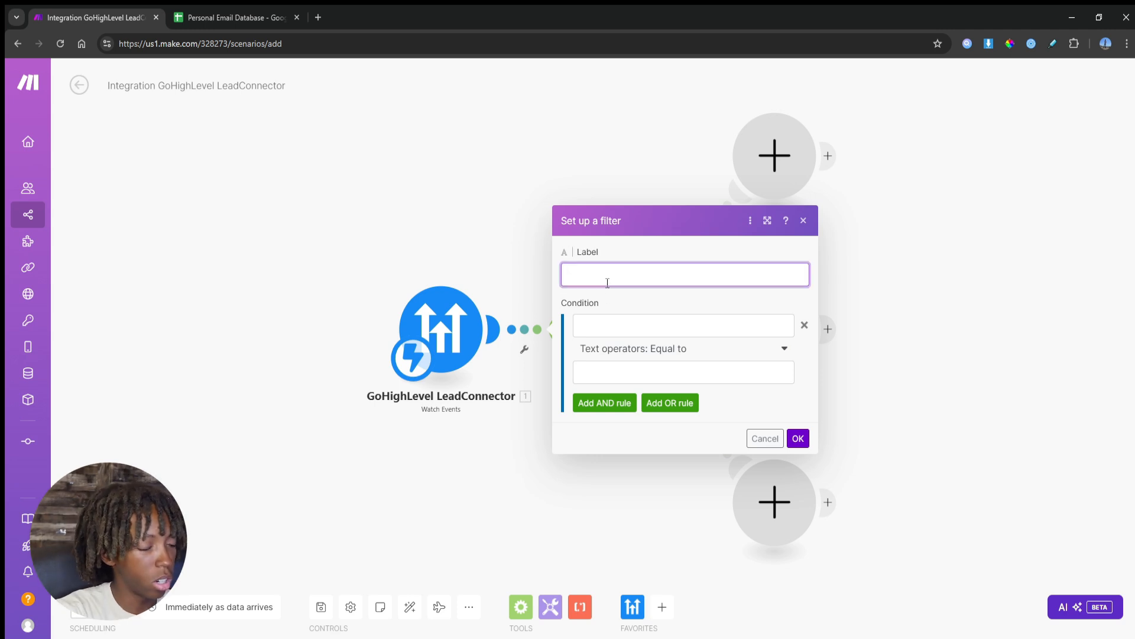
text(Ema)
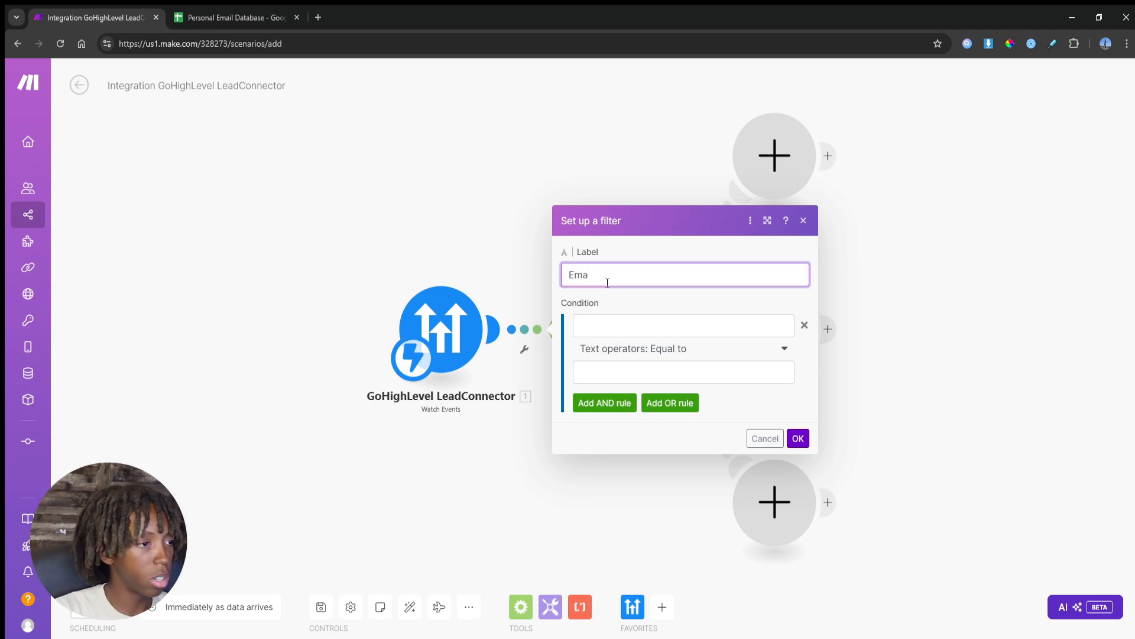
text(il Exists)
click(647, 302)
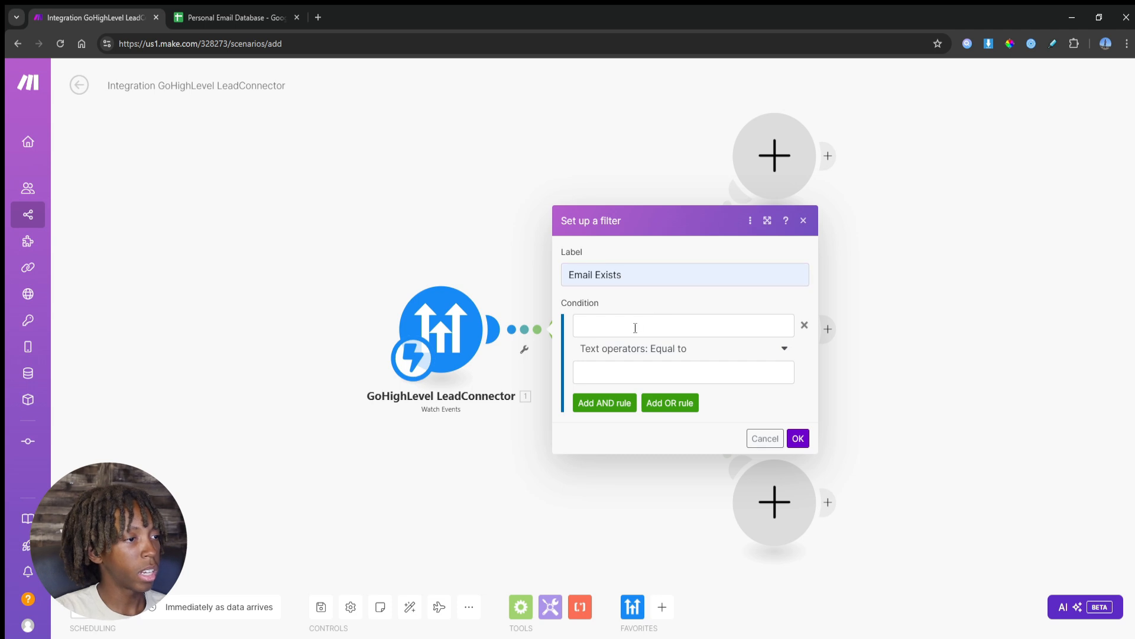
Step: Set the filter's condition to the trigger's Email field with the basic operator Exists, and save the filter
click(635, 328)
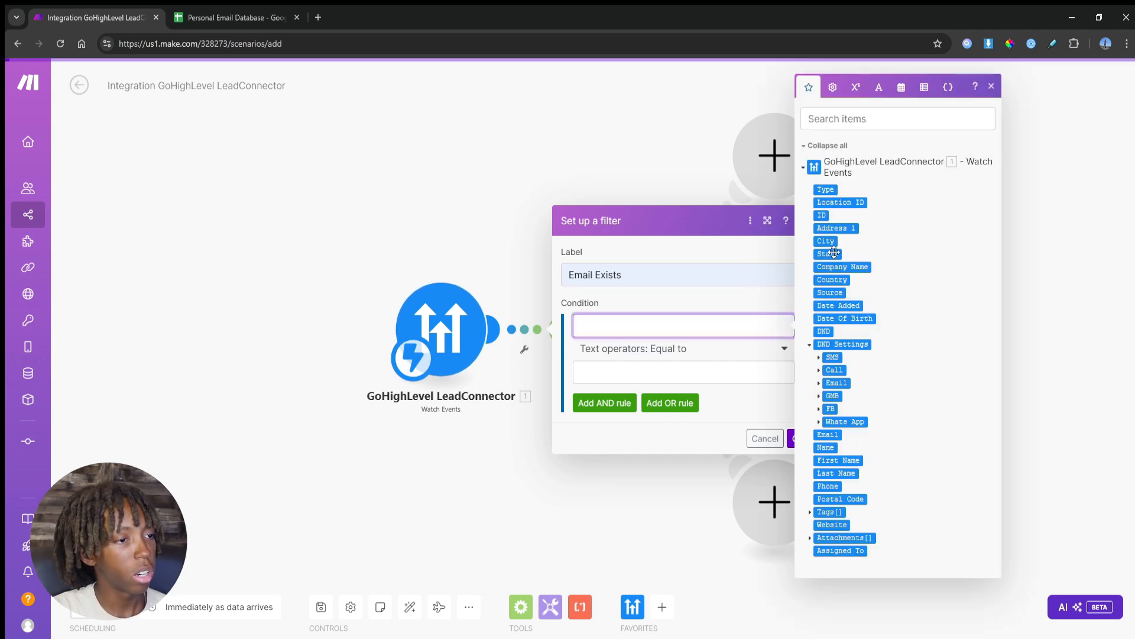
click(827, 434)
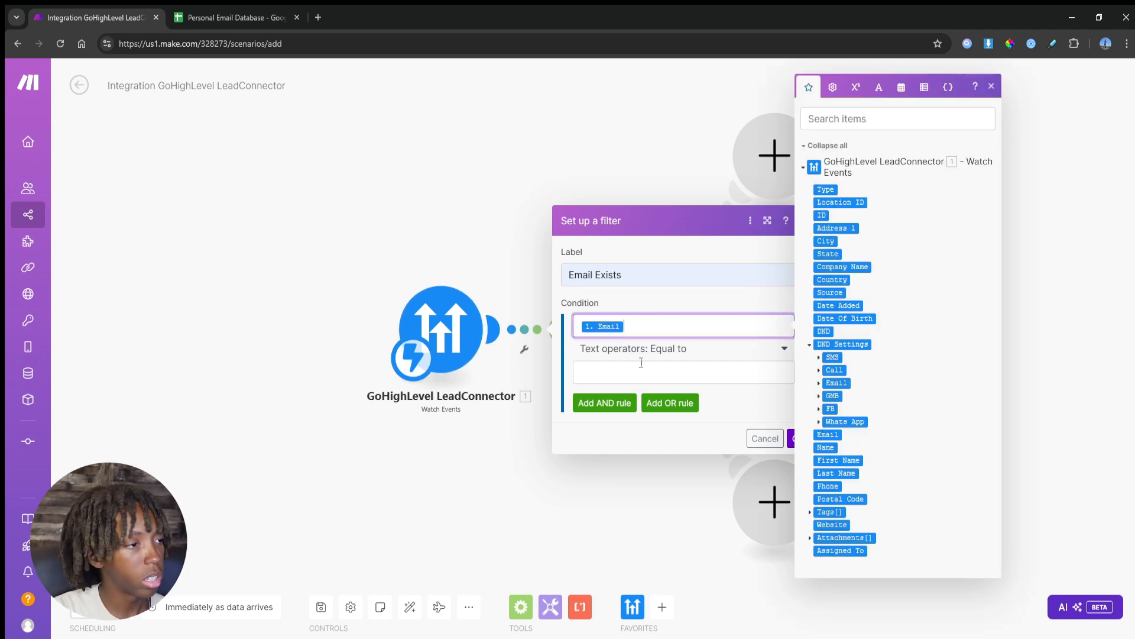
click(634, 352)
click(640, 406)
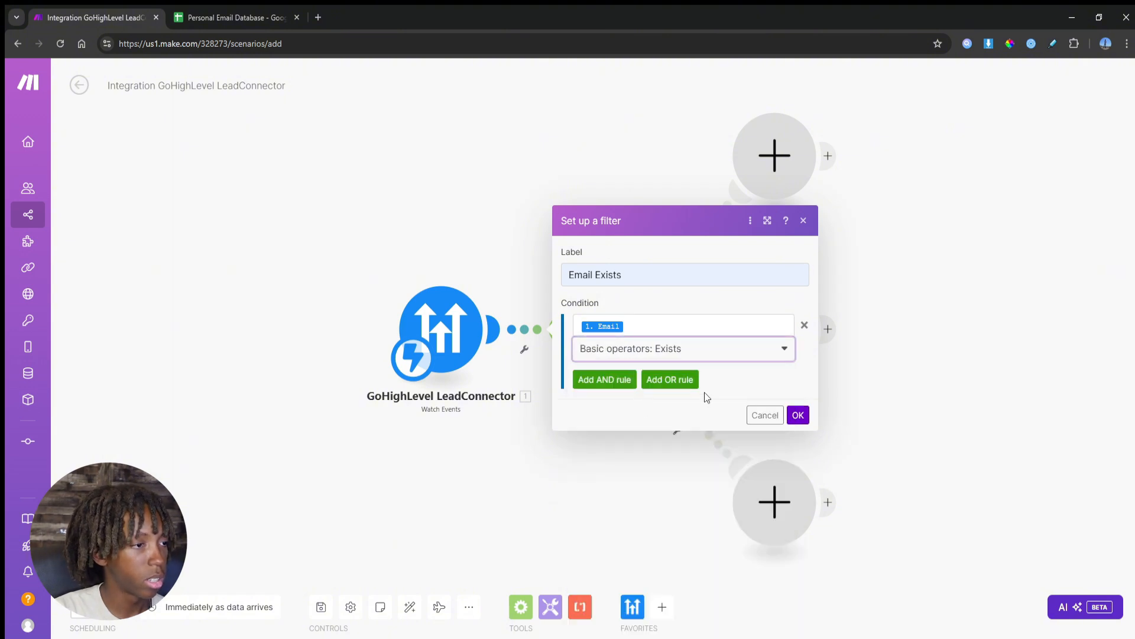
click(798, 414)
click(525, 351)
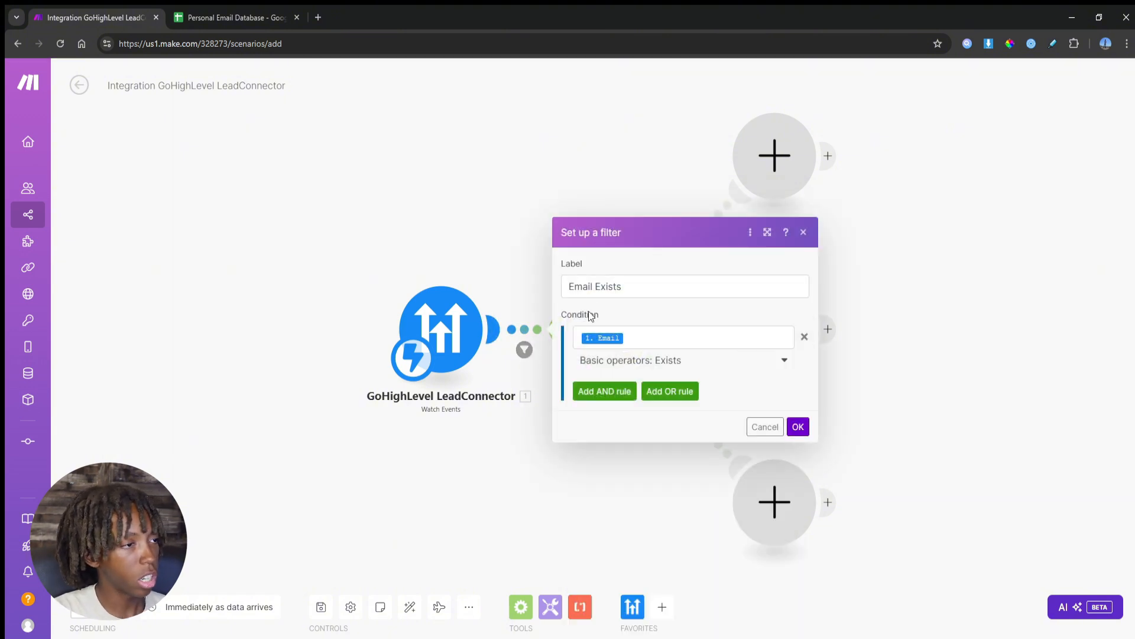
click(798, 426)
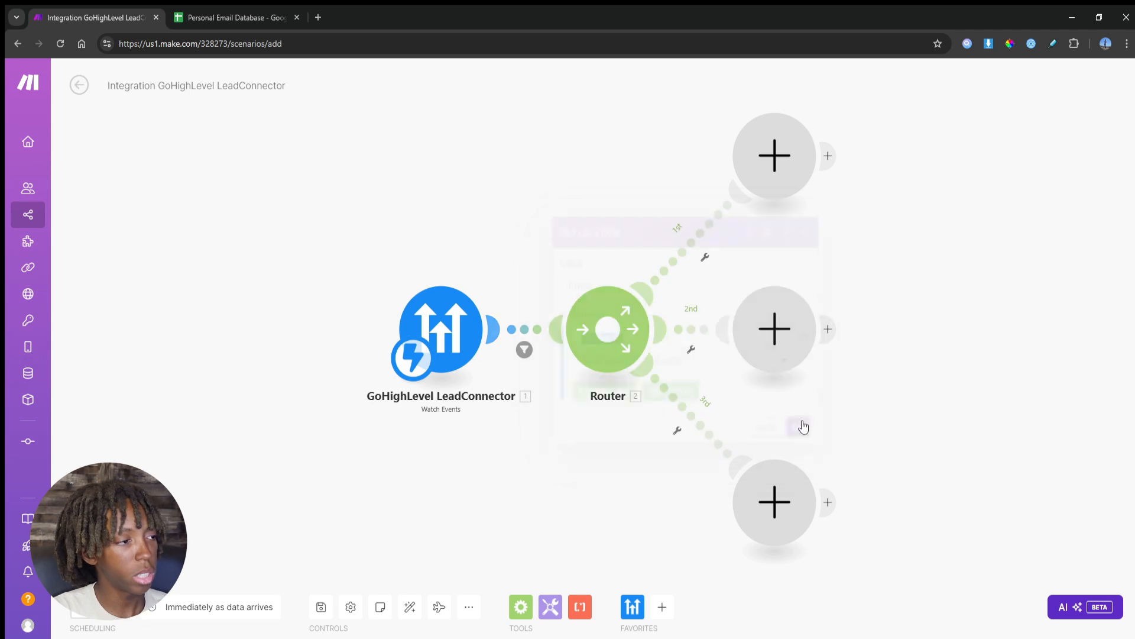
Step: In the Personal Email Database spreadsheet, copy the column header row from the Email DataBase sheet into row 1 of the Video DataBase sheet
drag(547, 408, 404, 429)
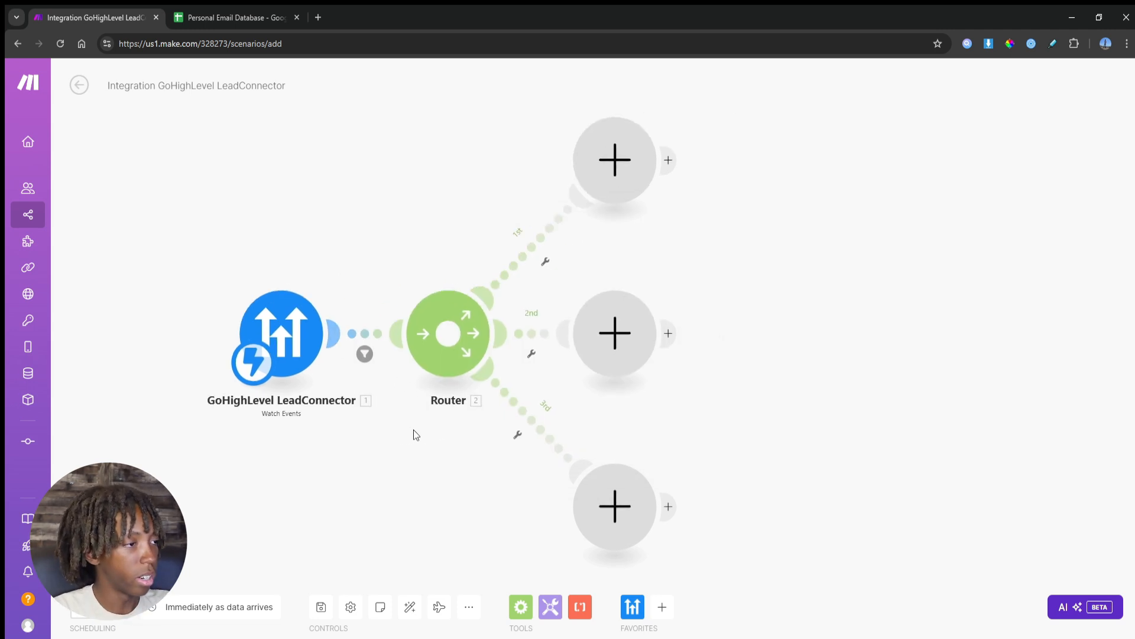
drag(613, 417, 576, 442)
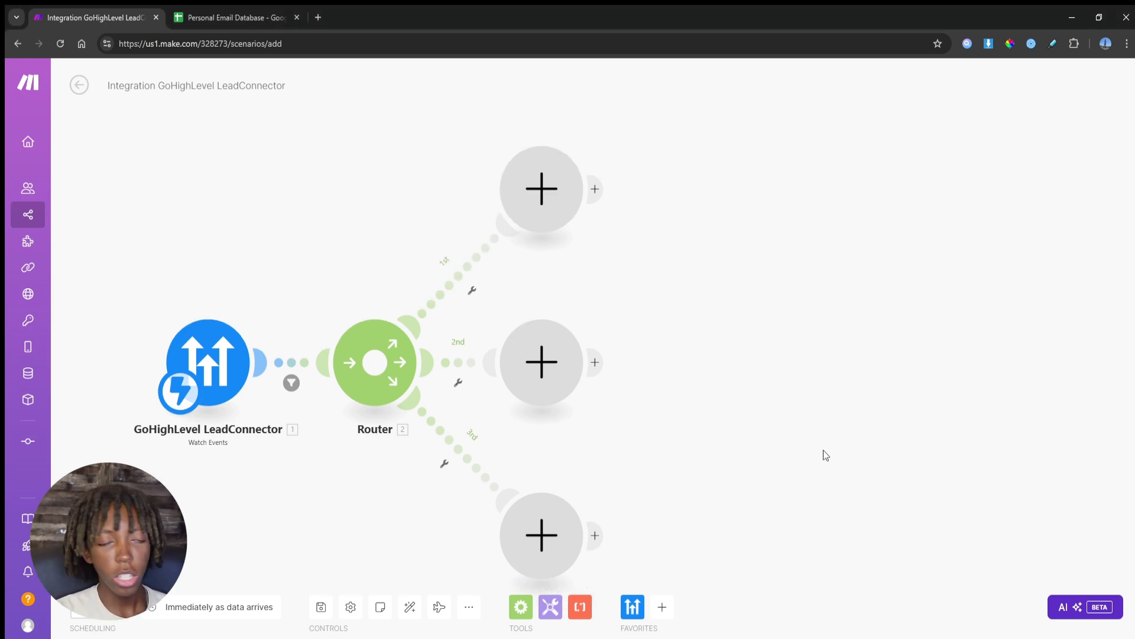
click(222, 18)
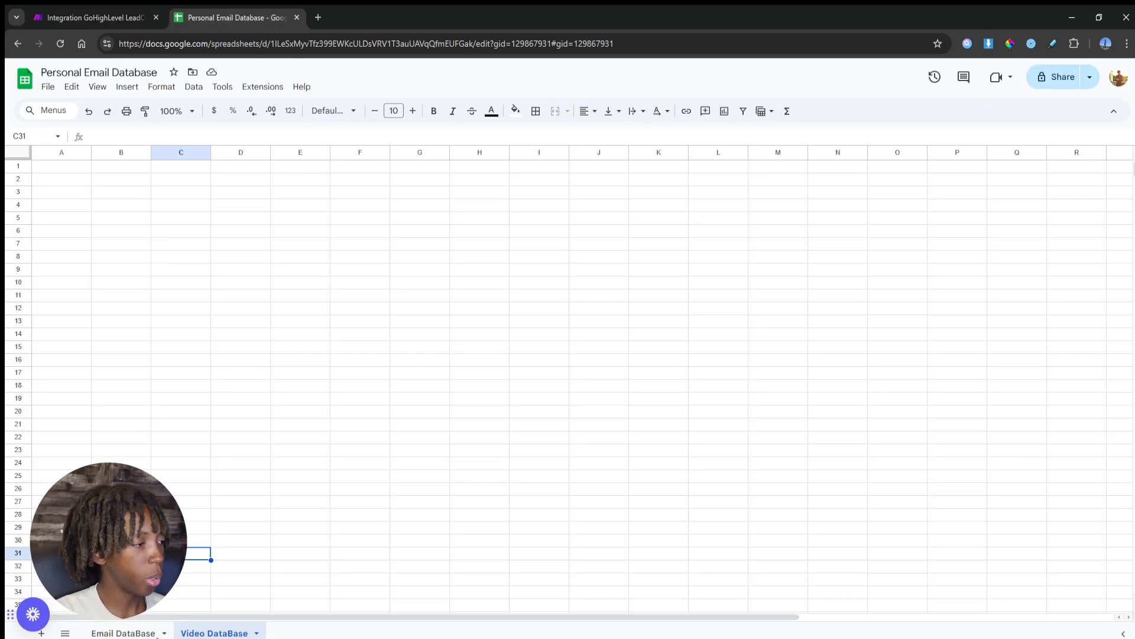
click(157, 634)
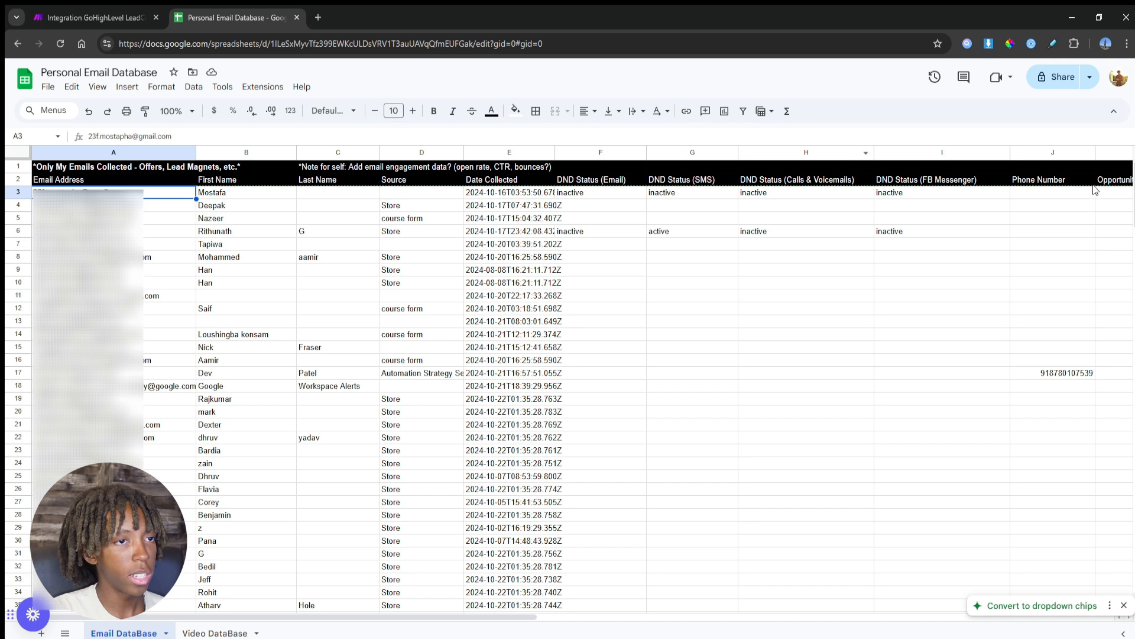
click(17, 178)
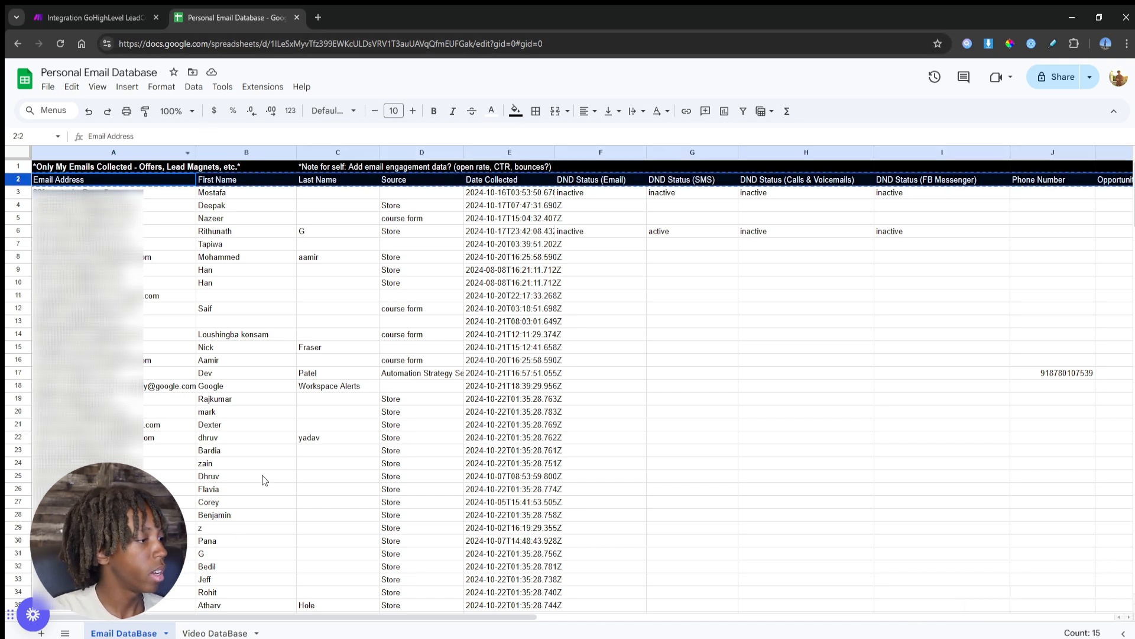
click(219, 632)
click(52, 169)
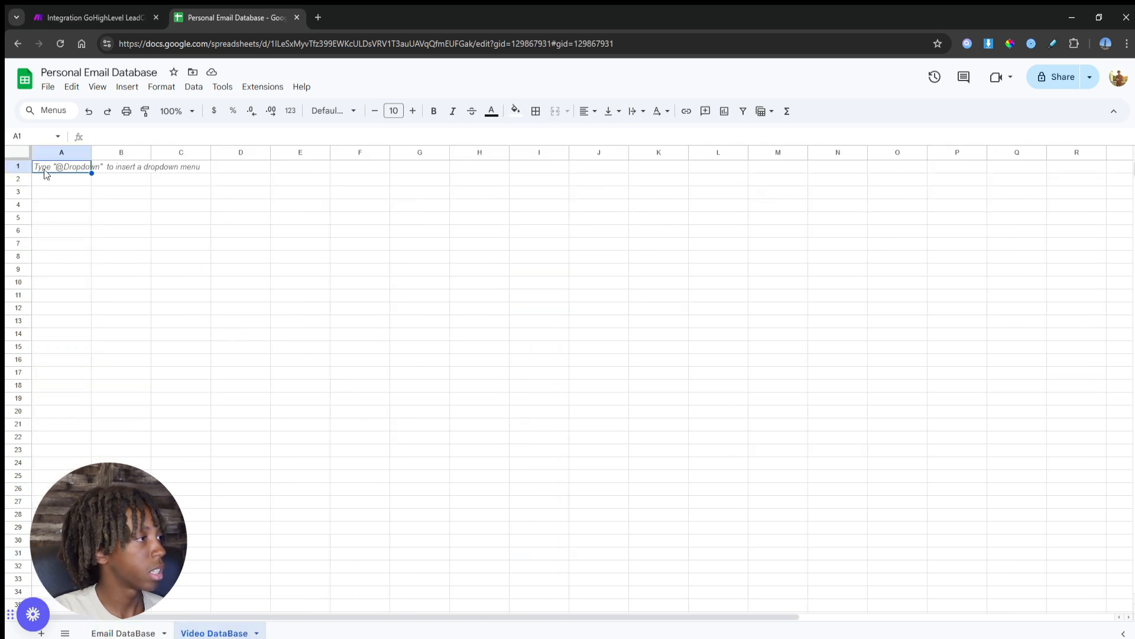
key(ctrl+v)
click(181, 217)
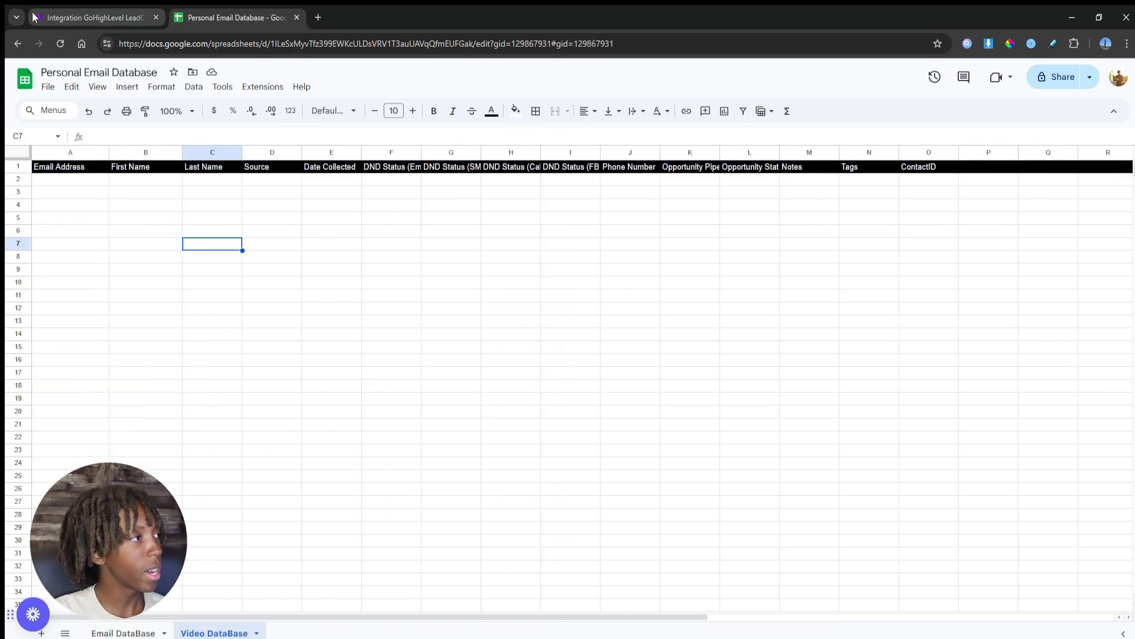
Step: Return to the Make scenario and add a Google Sheets Add a Row module to the Router's first route
click(88, 17)
click(547, 195)
click(651, 187)
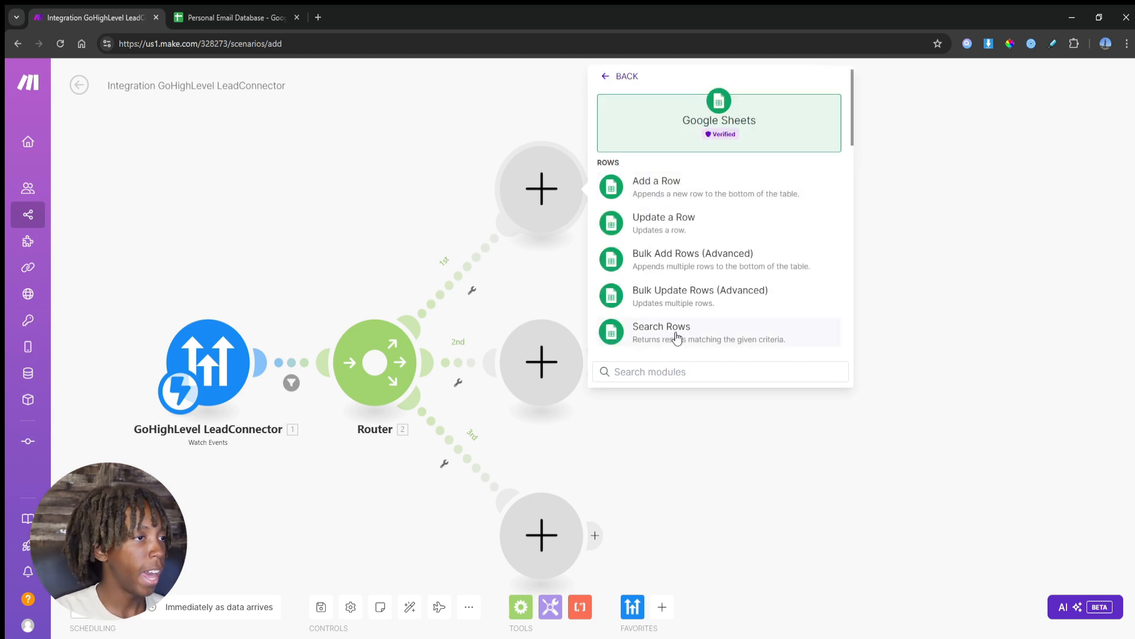
click(658, 195)
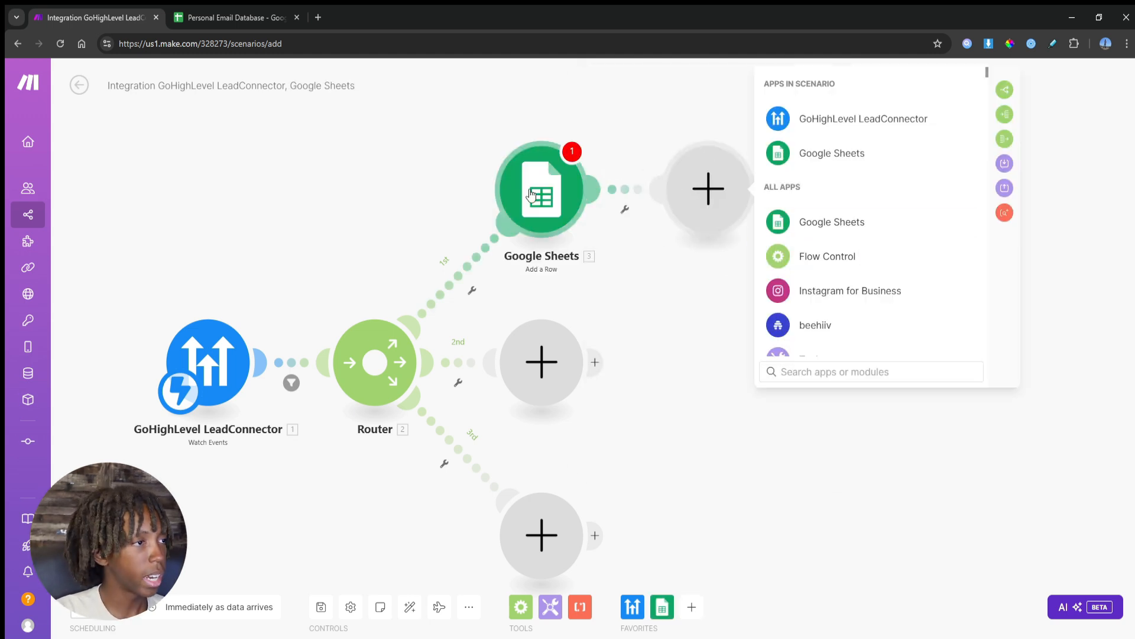
Step: Point the Add a Row module to the Personal Email Database spreadsheet and its Video DataBase sheet
click(550, 204)
click(681, 316)
click(680, 372)
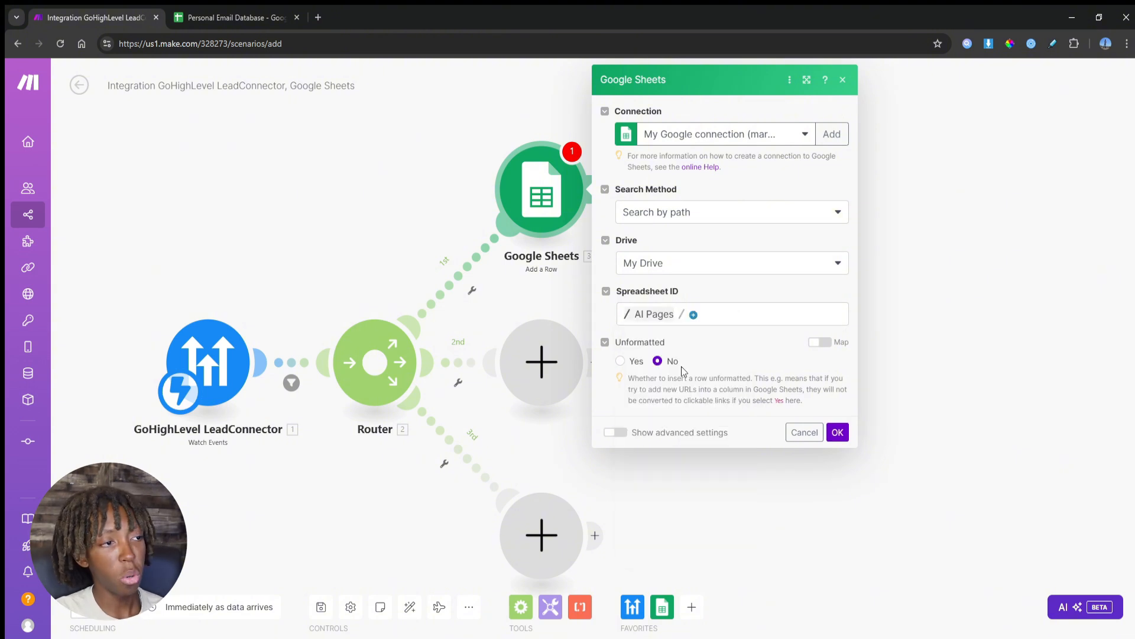
click(684, 324)
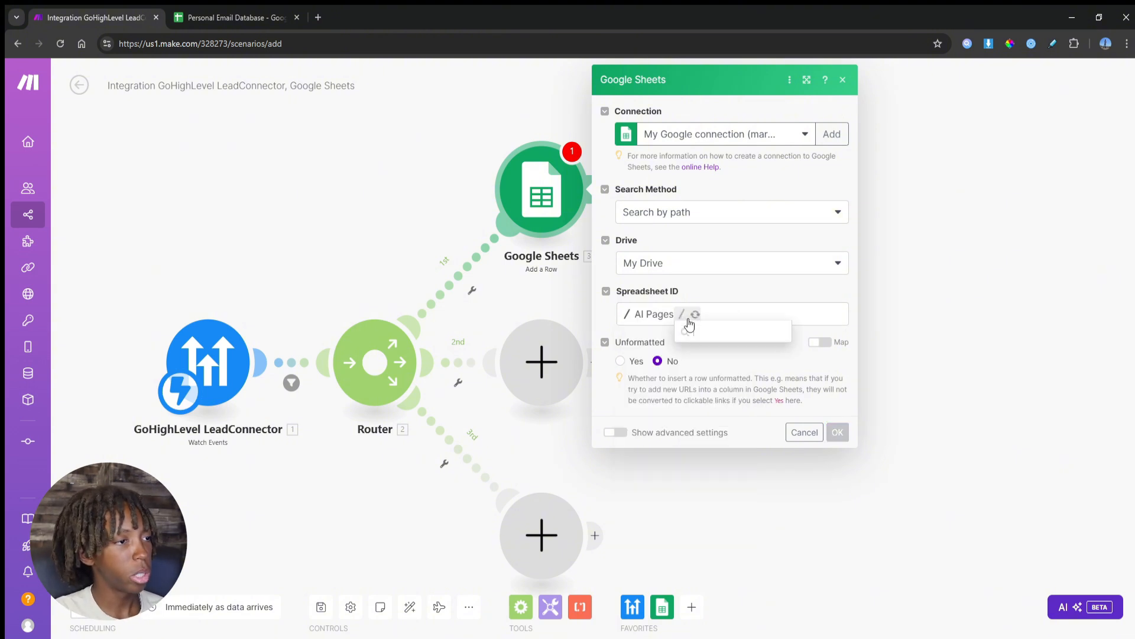
click(714, 346)
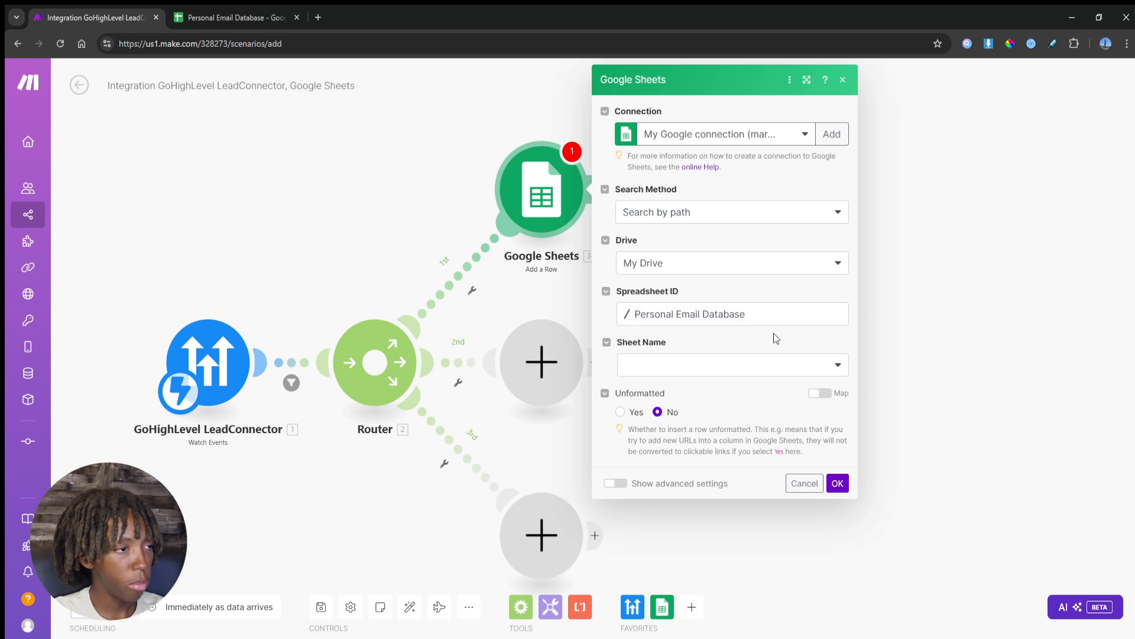
click(714, 366)
click(672, 409)
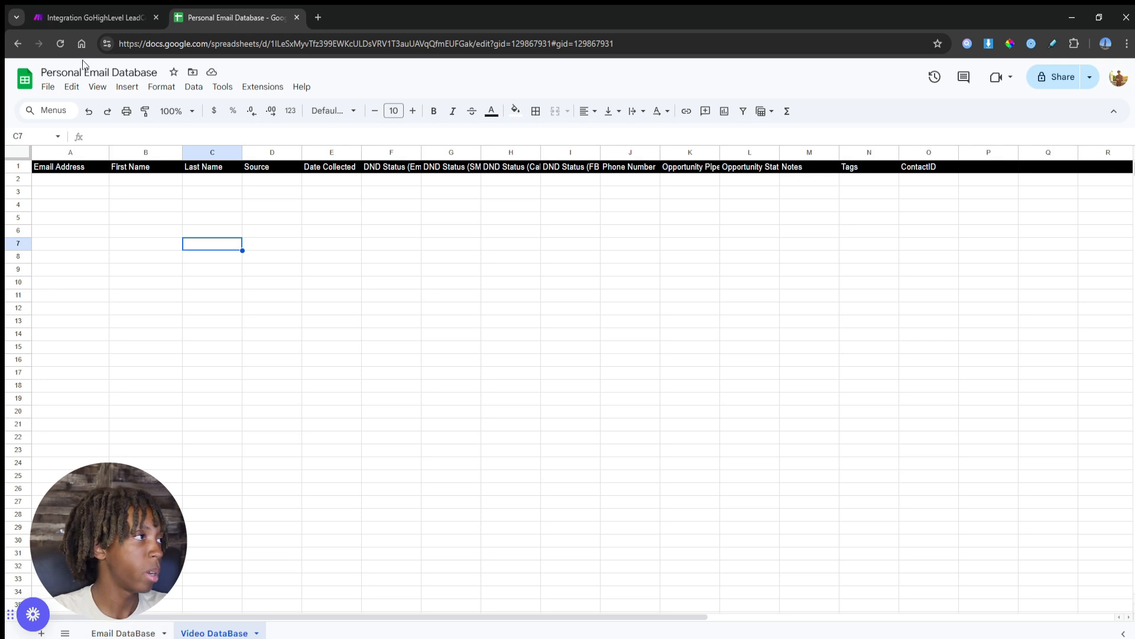
click(94, 18)
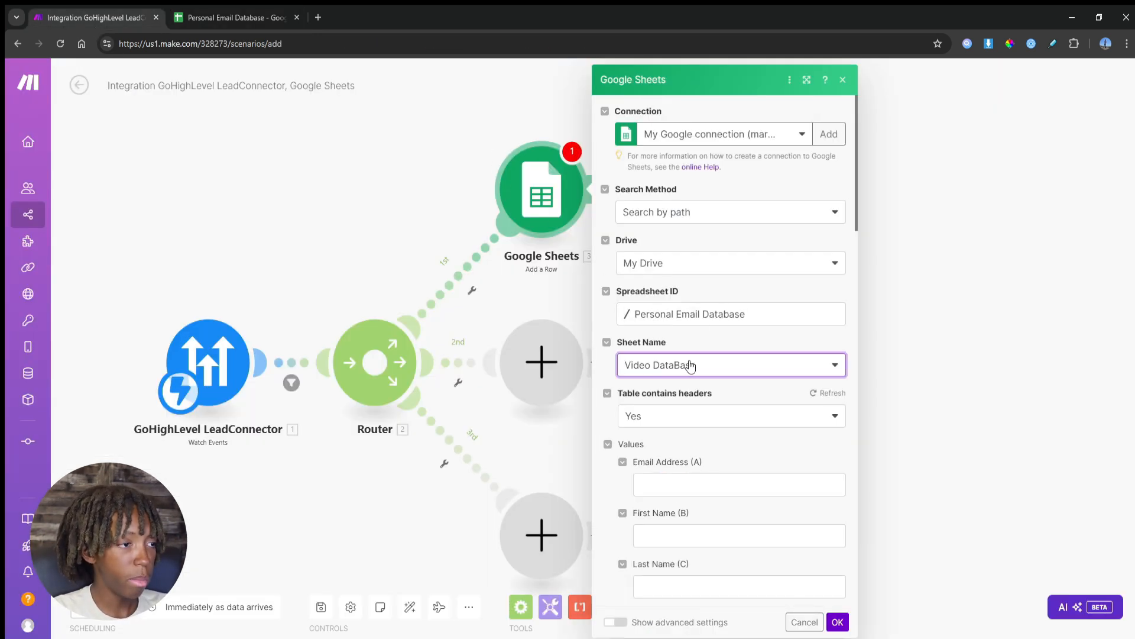
Step: Set Table contains headers to Yes and check the header row in the Video DataBase sheet
scroll(721, 443, down, 2)
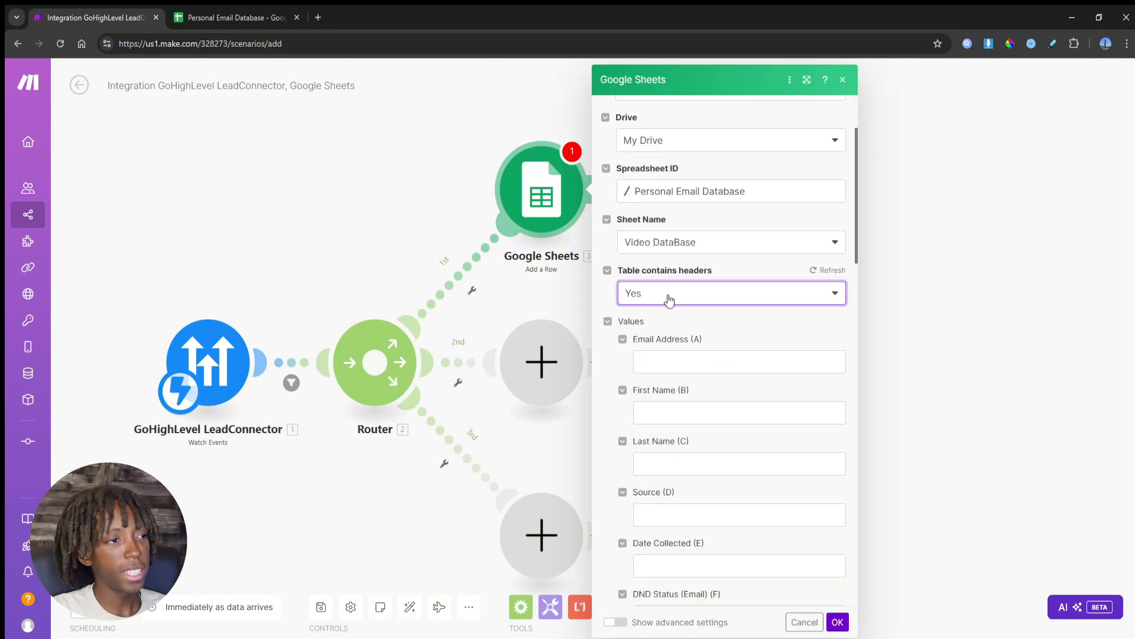
click(669, 294)
click(665, 318)
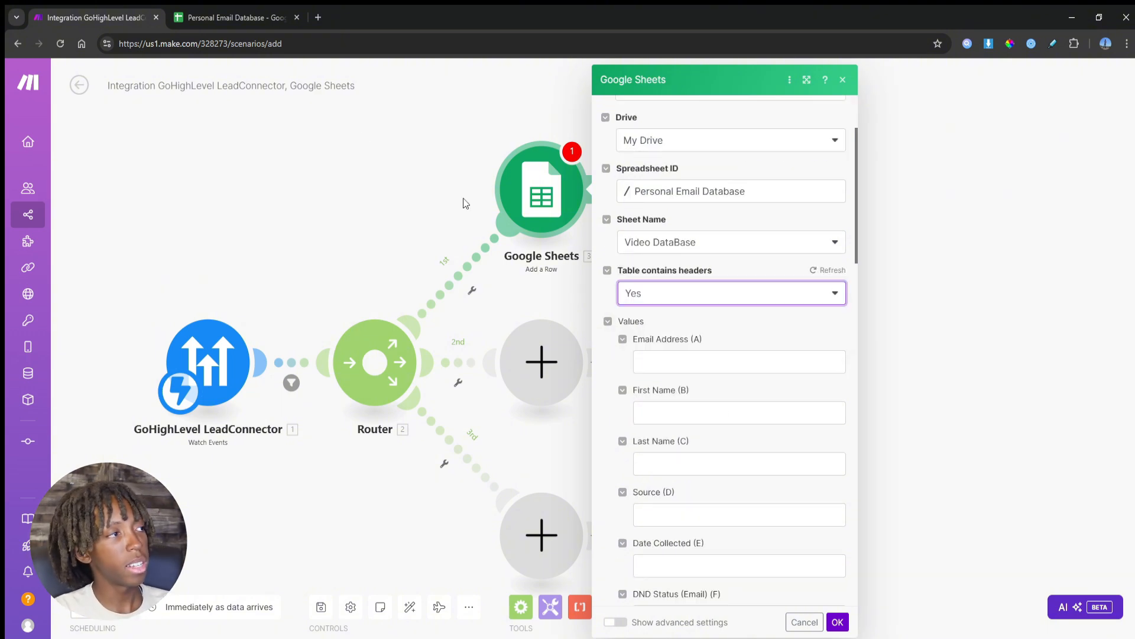
click(243, 18)
drag(64, 165, 794, 183)
click(689, 192)
click(92, 17)
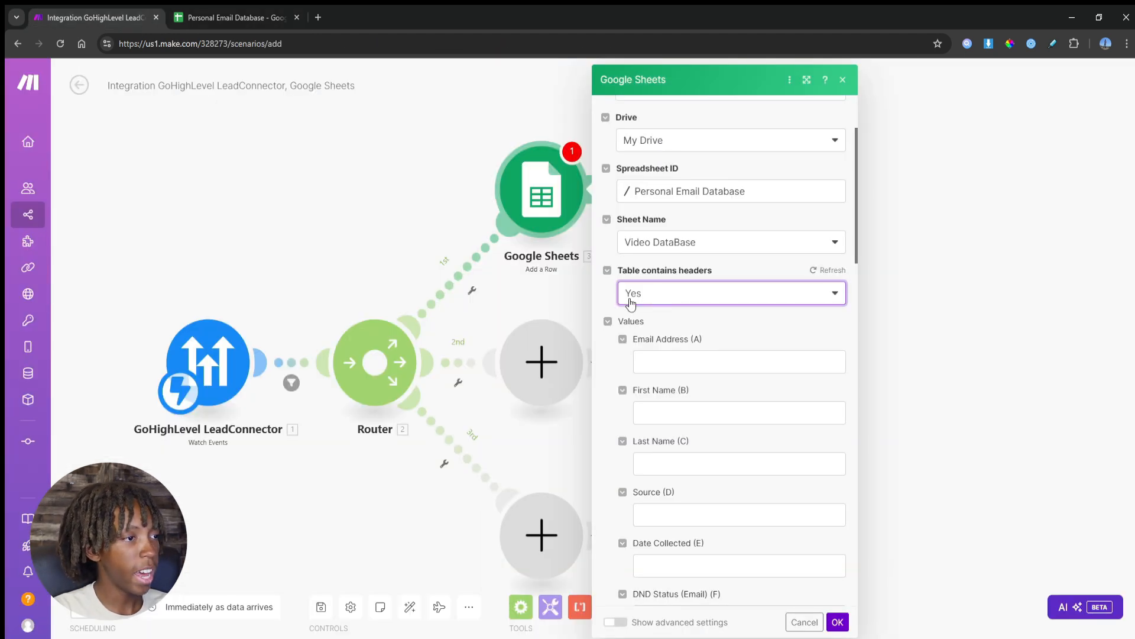
Step: Map the trigger's Email, First Name, Last Name and Source fields to the matching columns A to D of the new row
scroll(674, 310, down, 2)
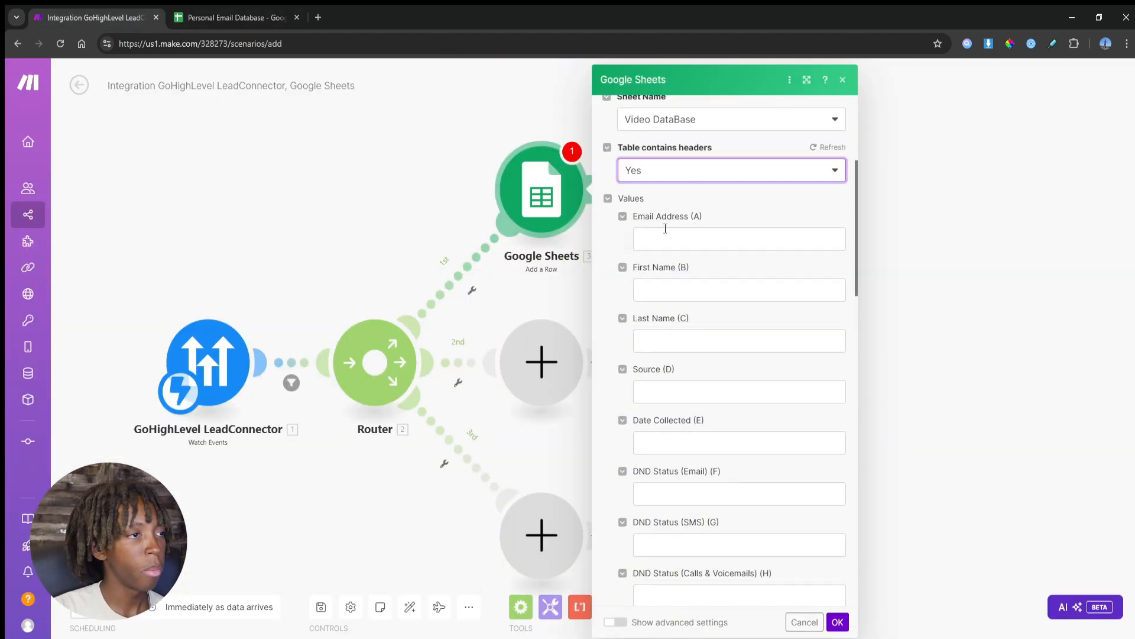
click(656, 239)
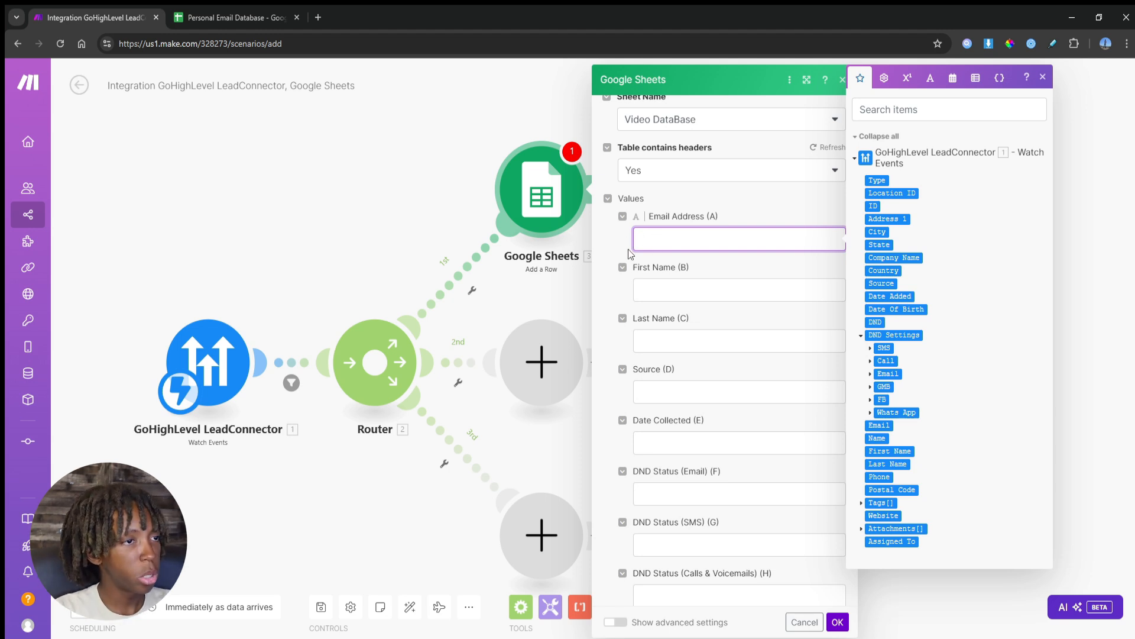
click(878, 425)
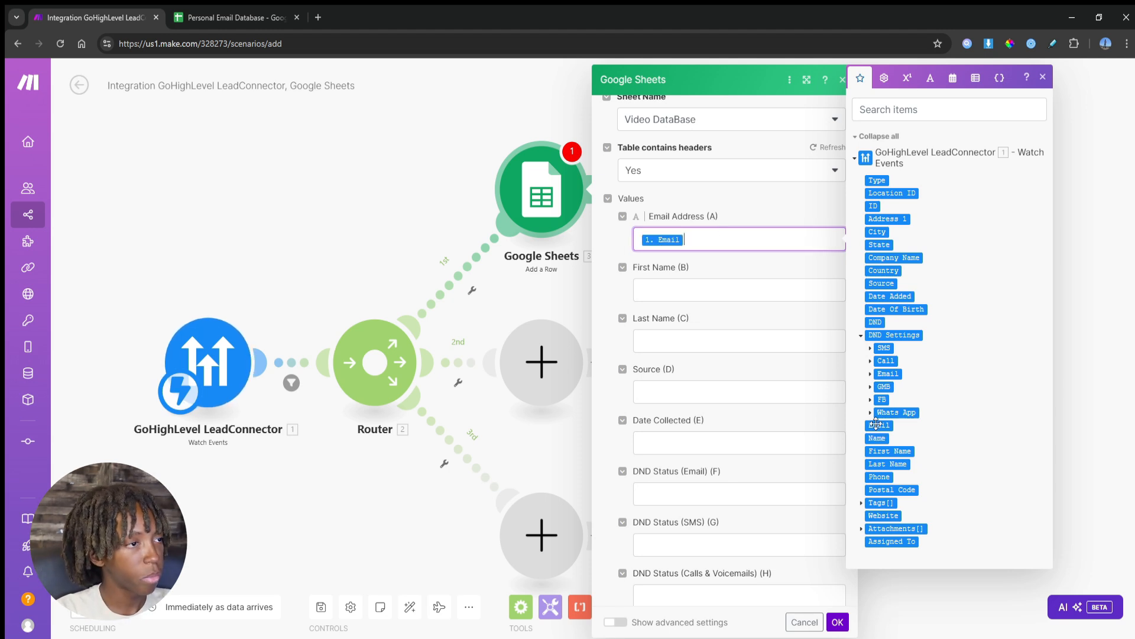
click(654, 296)
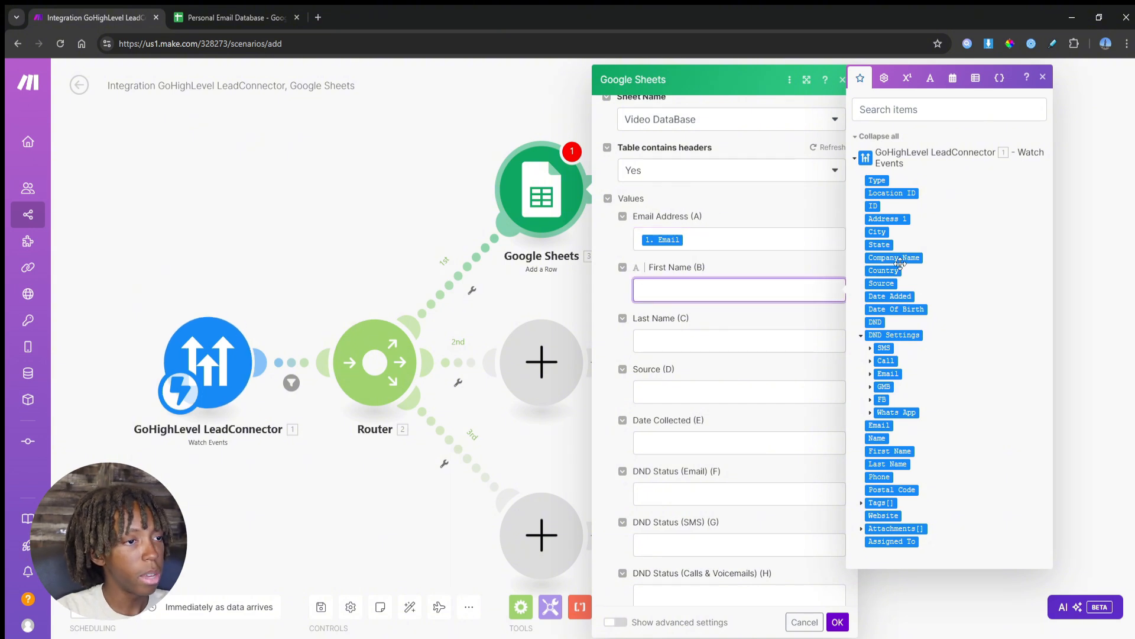
click(881, 451)
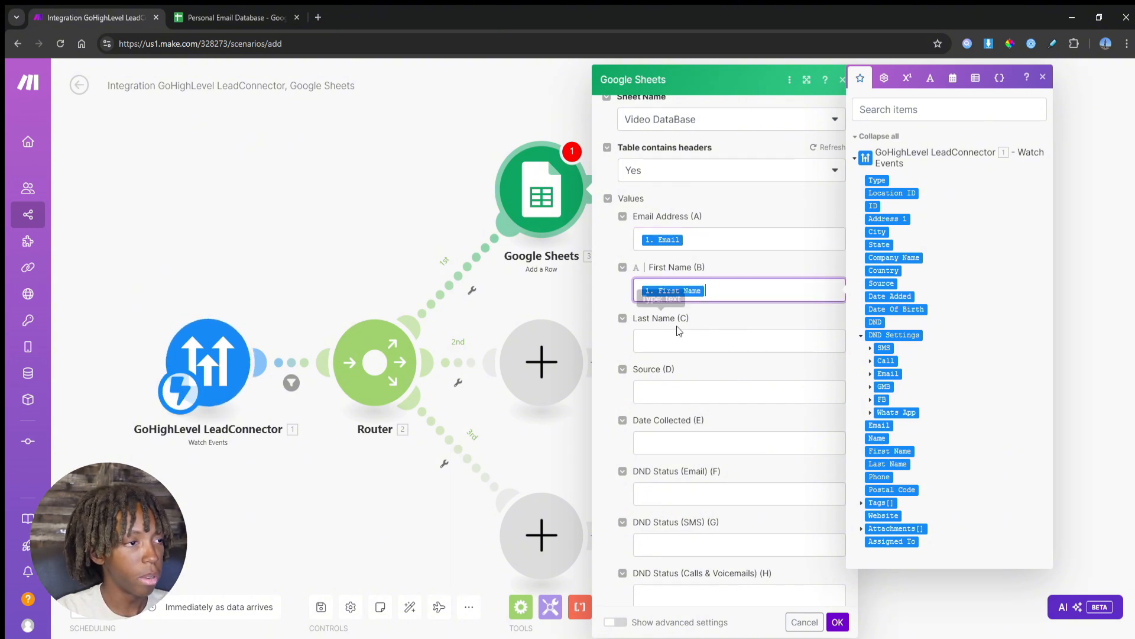
key(Tab)
click(887, 488)
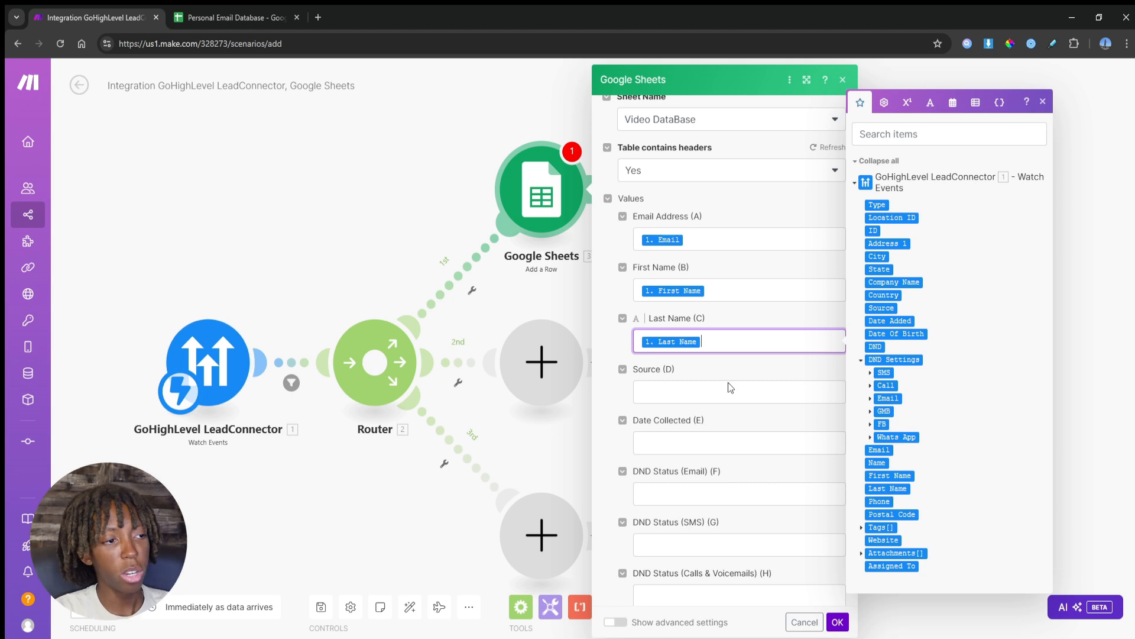
click(719, 395)
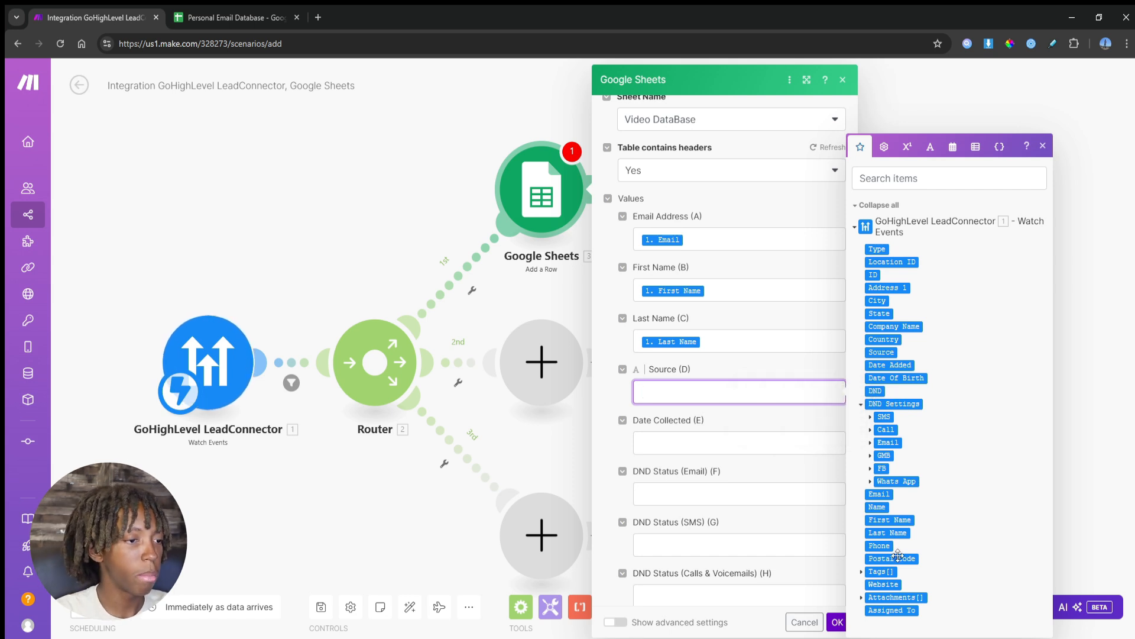
click(895, 350)
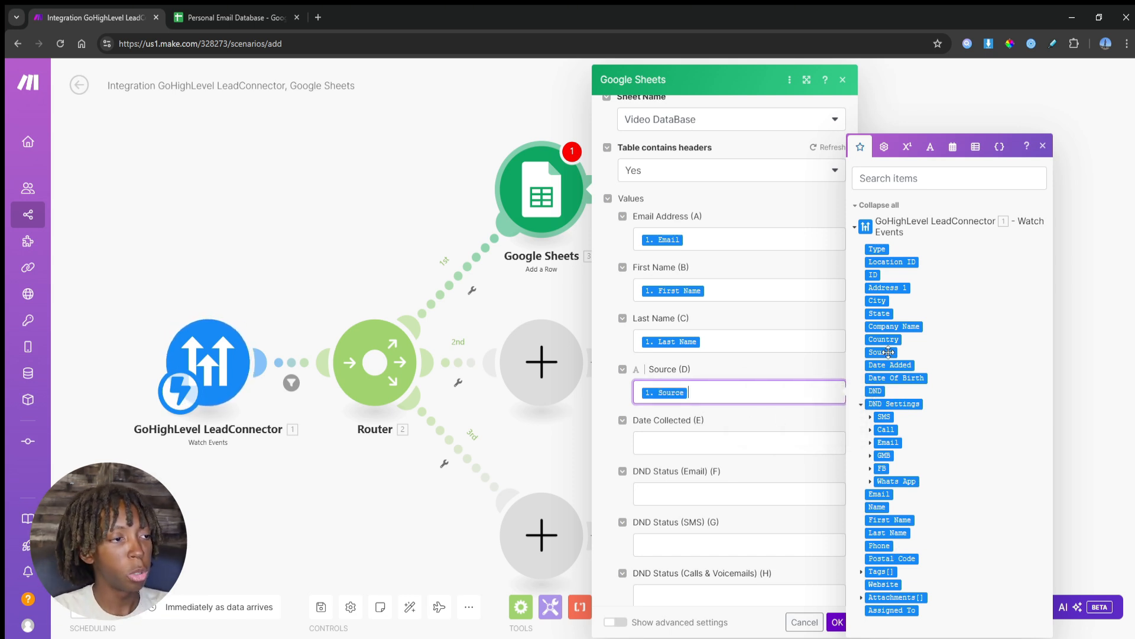
Step: Map Date Added to the Date Collected (E) column and the DND Settings Email Status to the DND Status (Email) (F) column
click(712, 442)
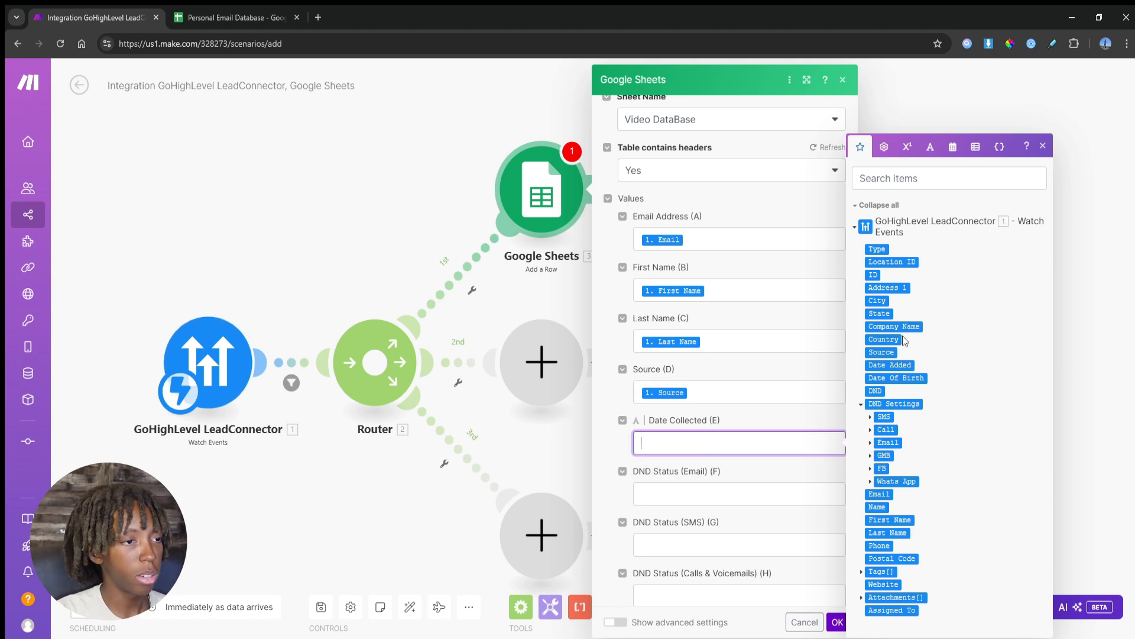
click(896, 364)
scroll(739, 355, down, 3)
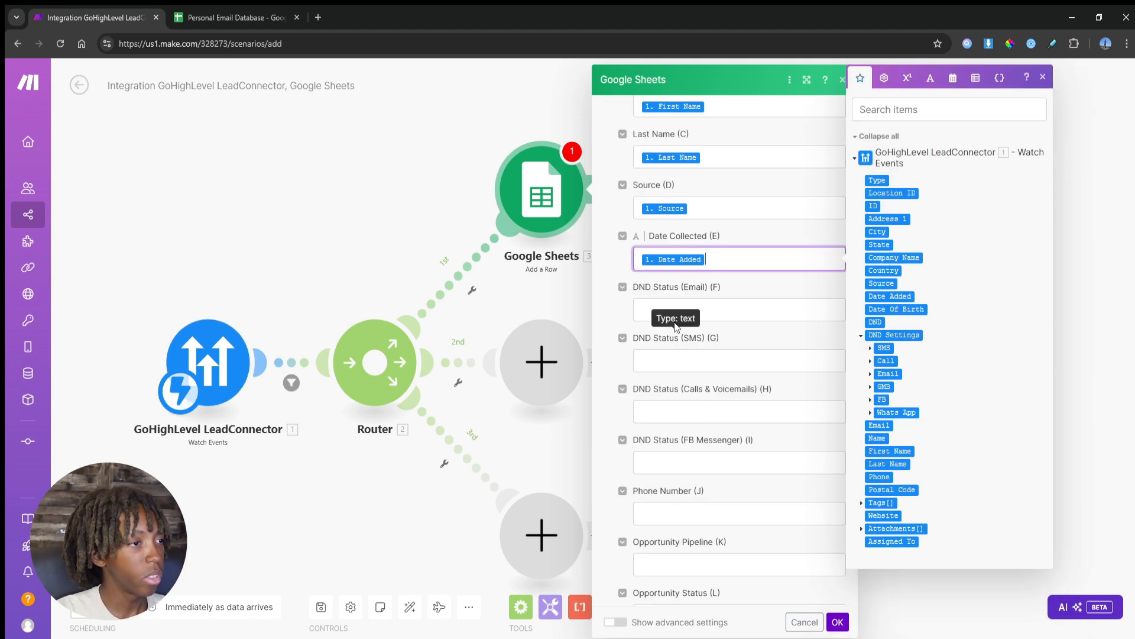
click(681, 304)
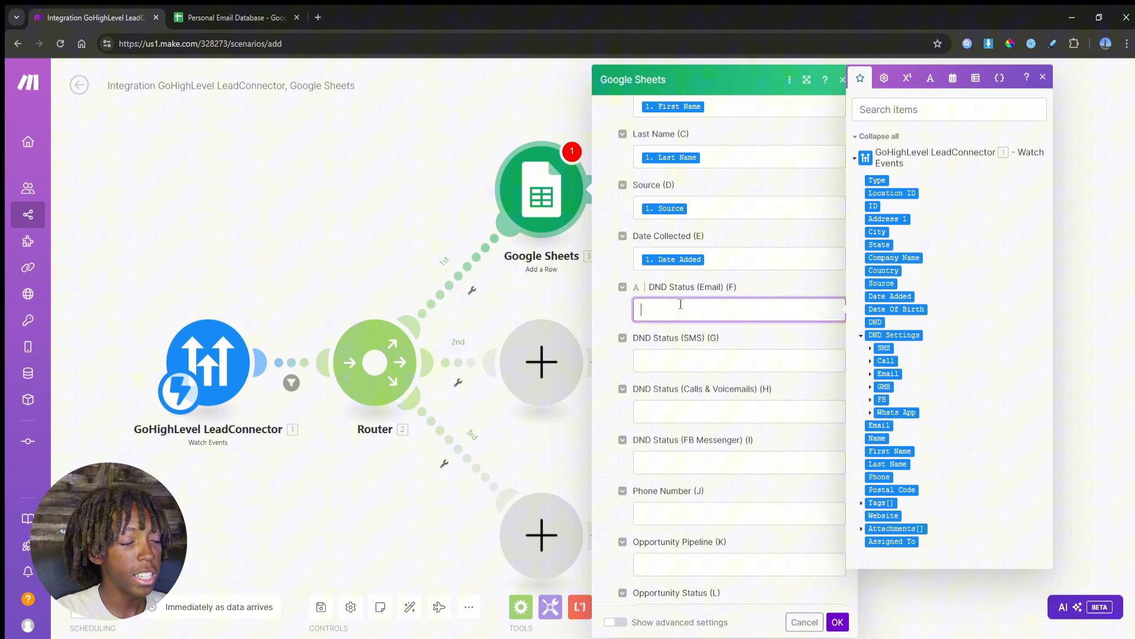
click(871, 374)
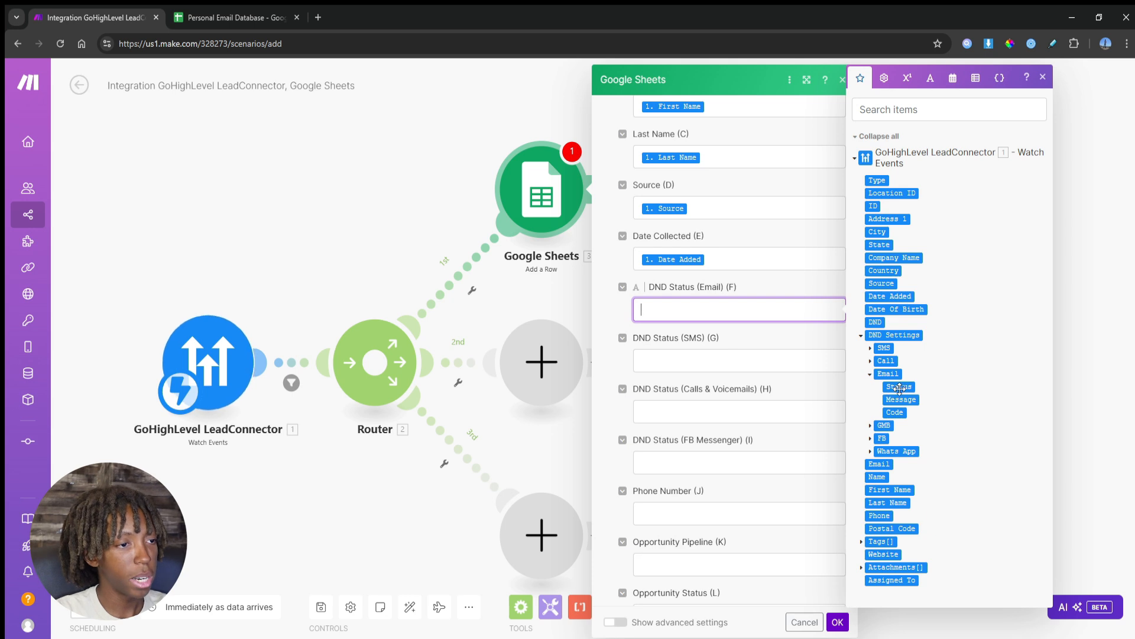
click(899, 387)
Step: Map the SMS, Call and FB Status values from DND Settings to the matching DND Status columns G, H and I
click(764, 358)
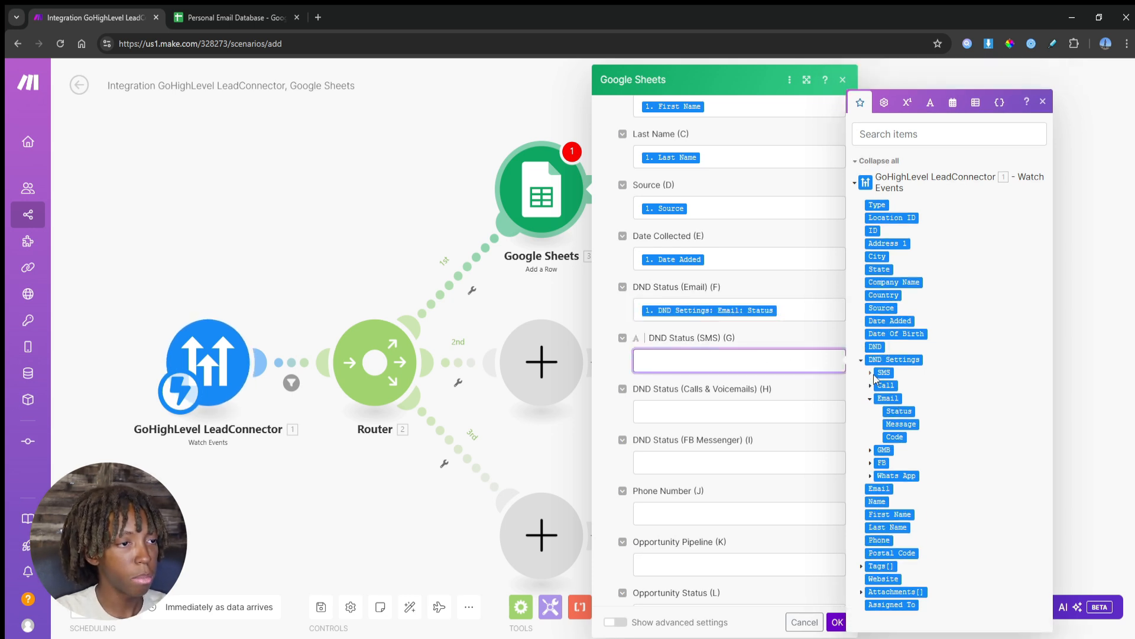
click(870, 372)
click(899, 385)
click(732, 408)
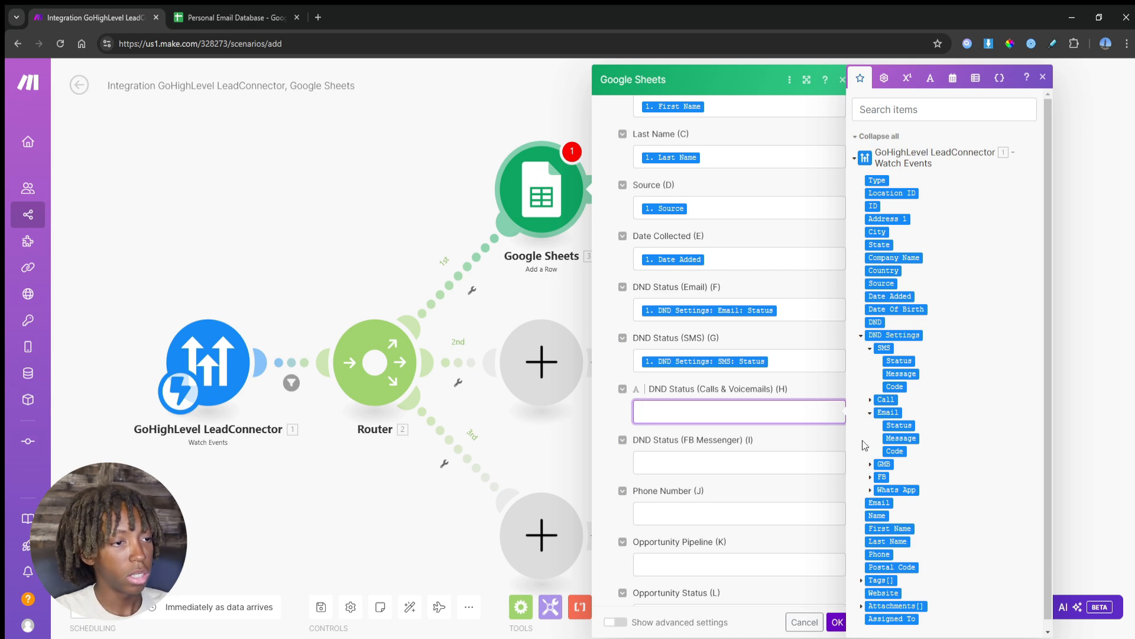
click(870, 399)
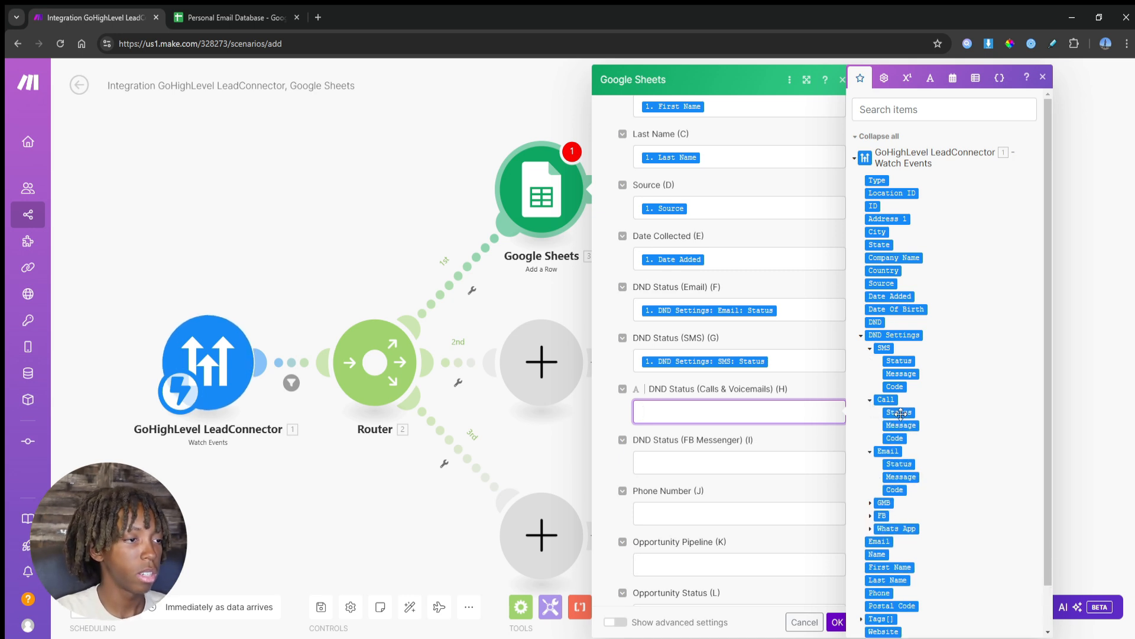
click(899, 412)
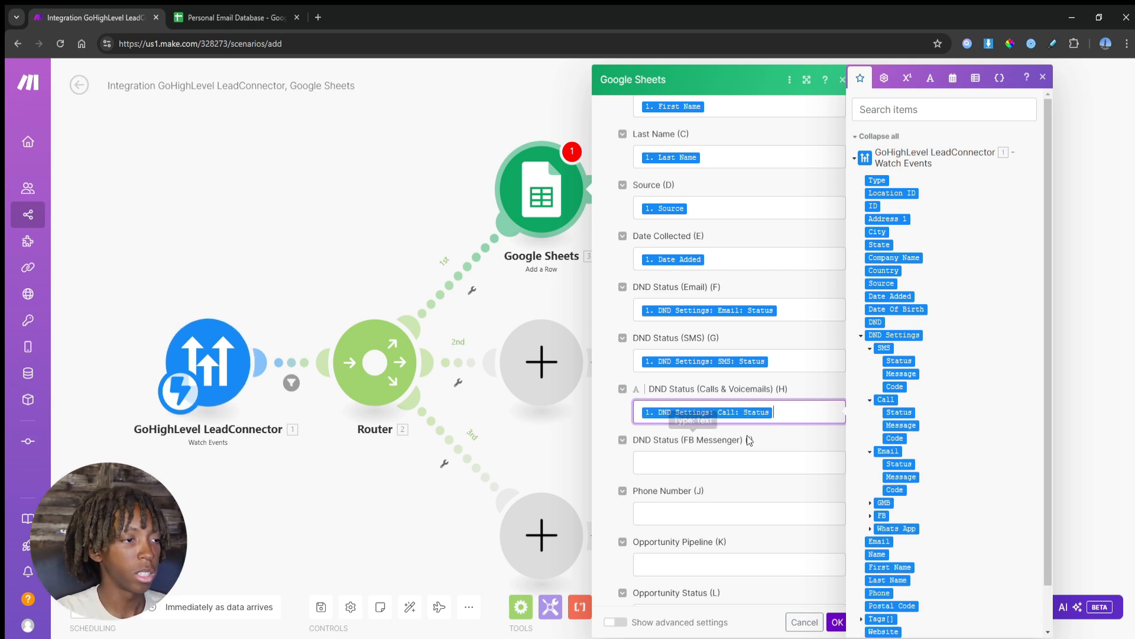
click(747, 466)
click(872, 516)
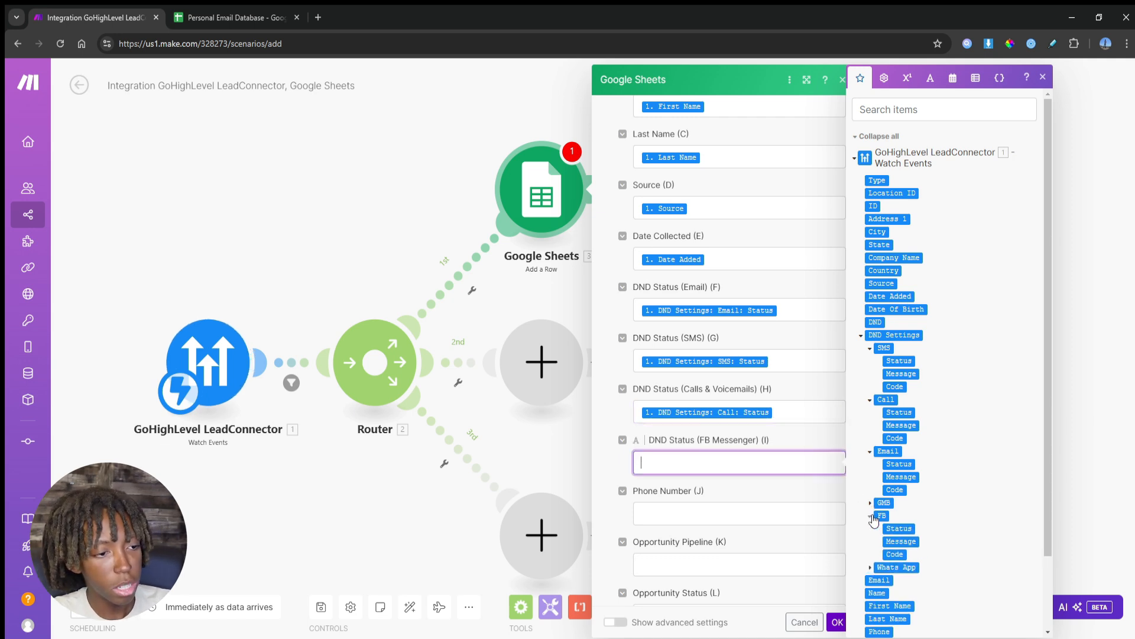
click(899, 528)
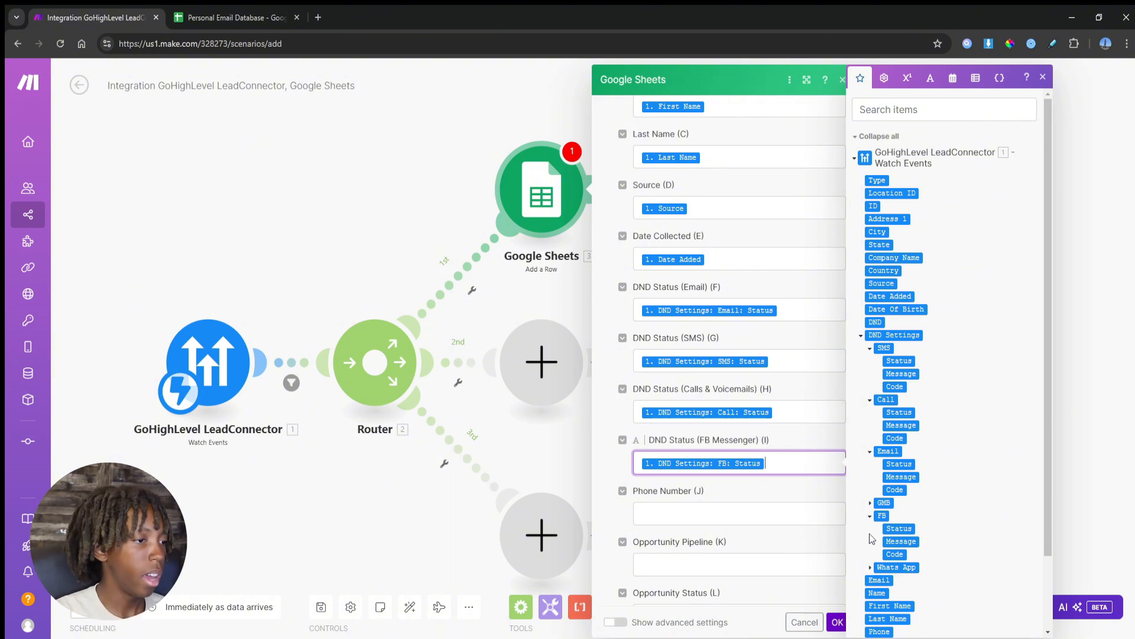
Step: Map the trigger's Phone to the Phone Number (J) column and its Tags[] to the Tags (N) column
key(Tab)
scroll(921, 343, down, 1)
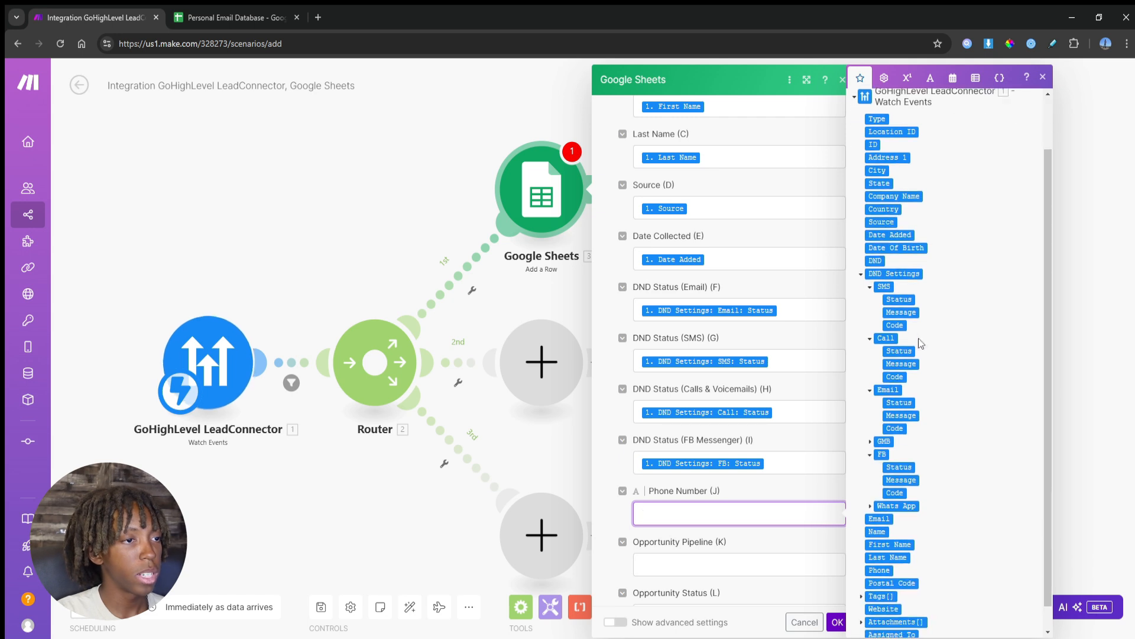
scroll(934, 312, down, 1)
click(879, 545)
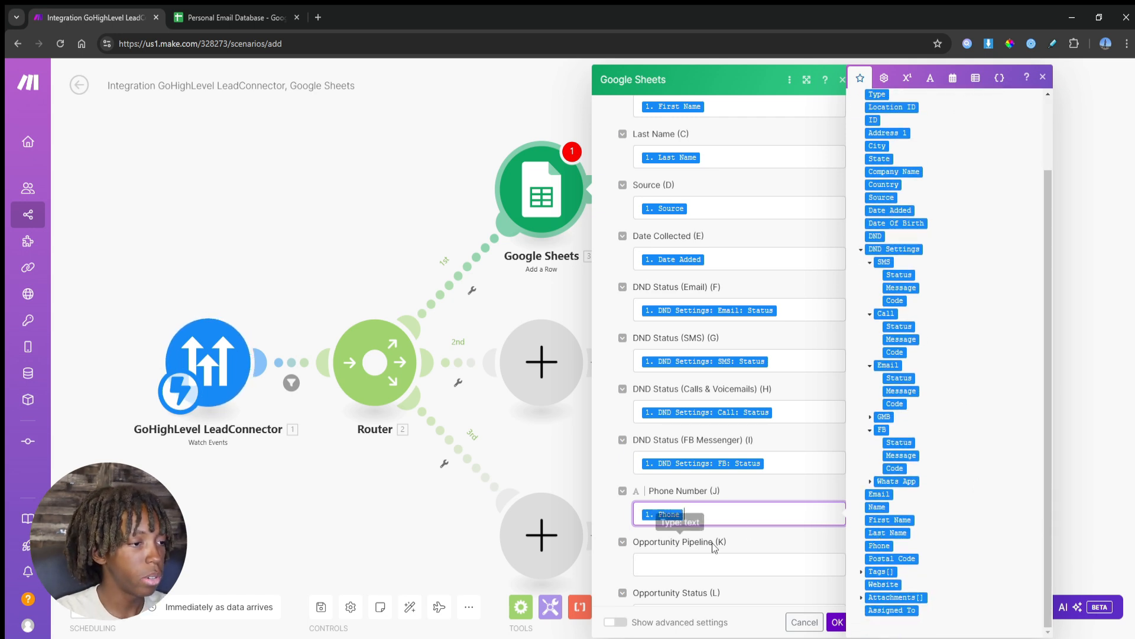
scroll(714, 547, down, 6)
click(668, 351)
scroll(941, 384, down, 2)
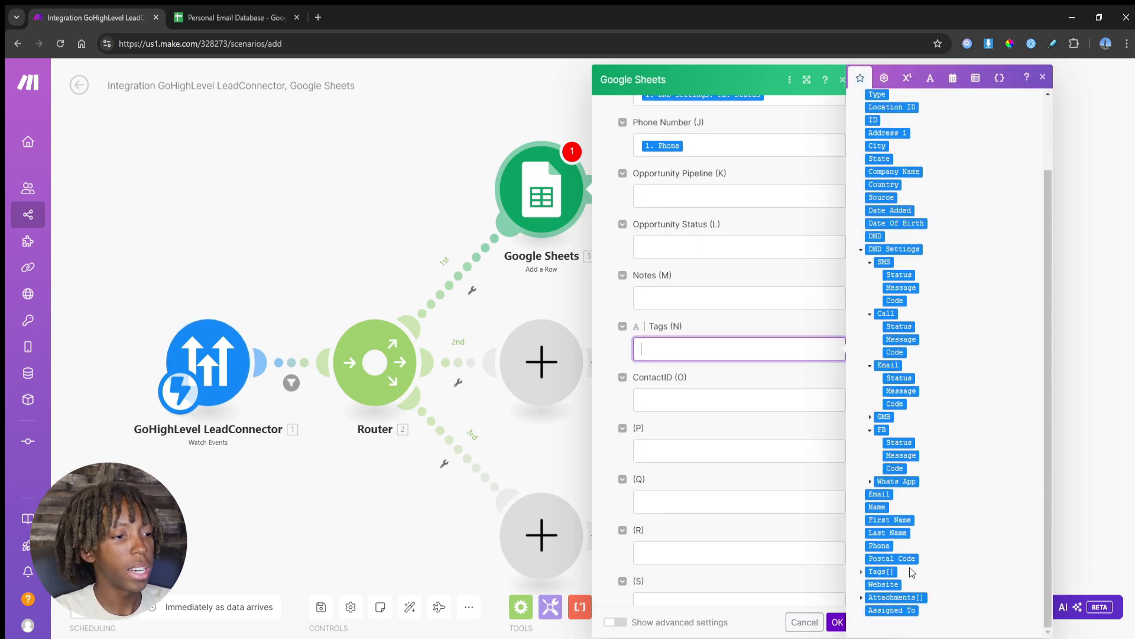
click(881, 571)
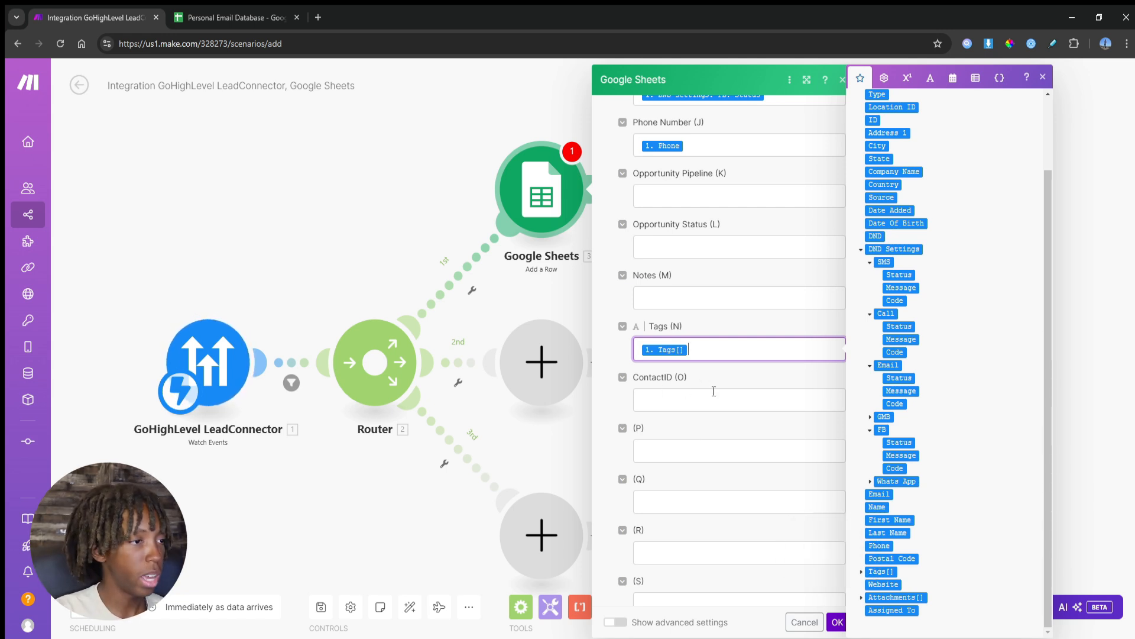
Step: Map the trigger's ID to the ContactID (O) column, check the mapped values and save the Add a Row settings
click(714, 391)
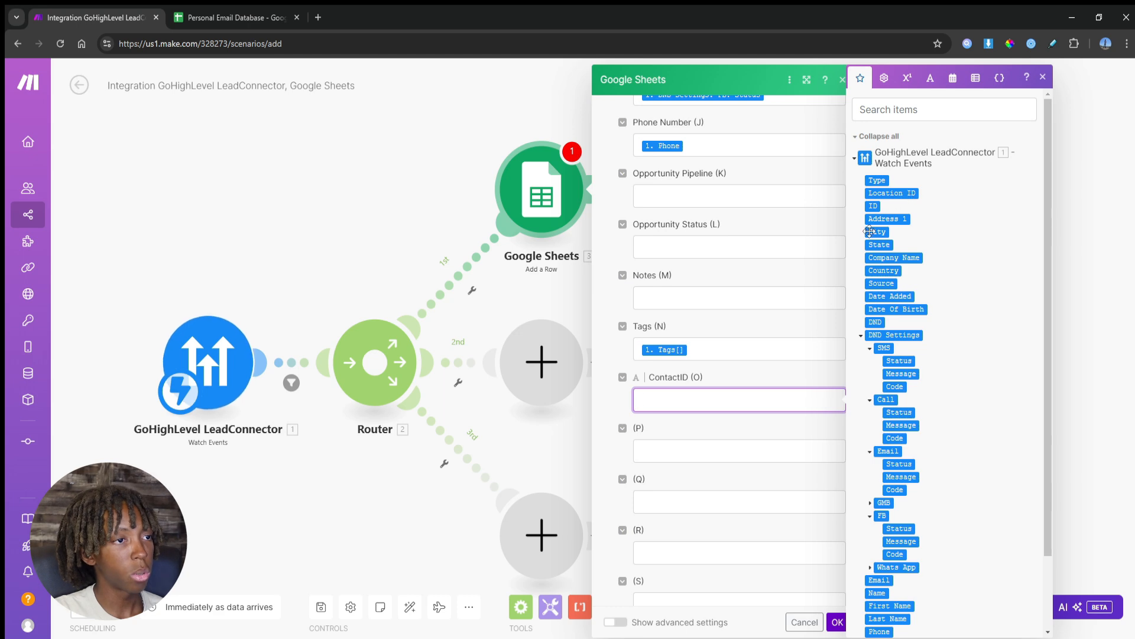
click(874, 206)
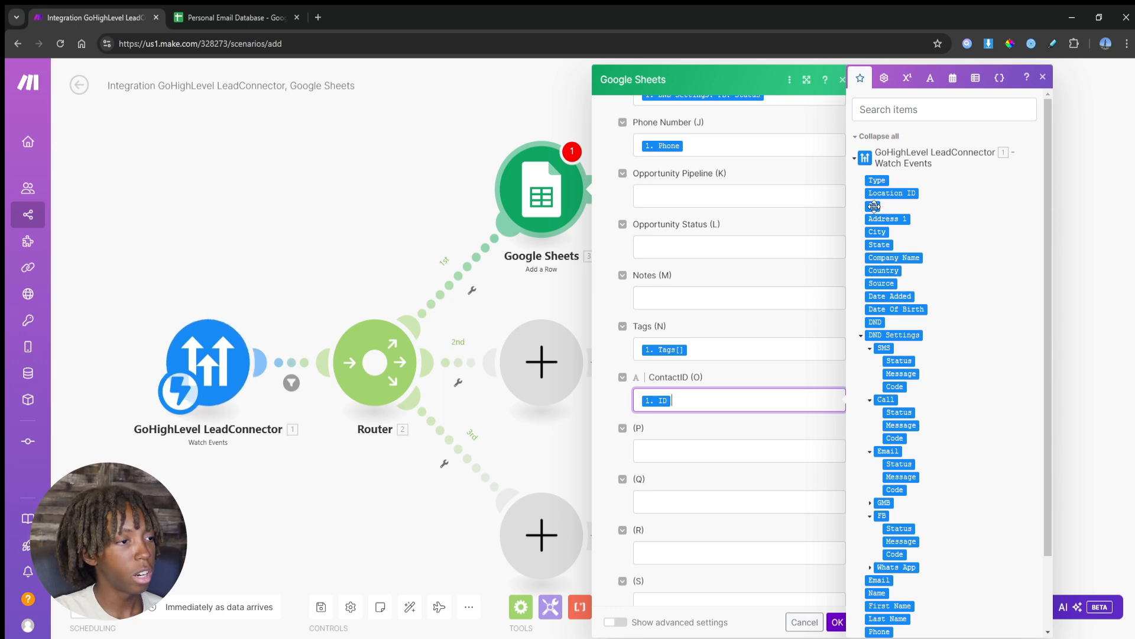
click(689, 436)
scroll(680, 411, up, 7)
scroll(685, 373, down, 5)
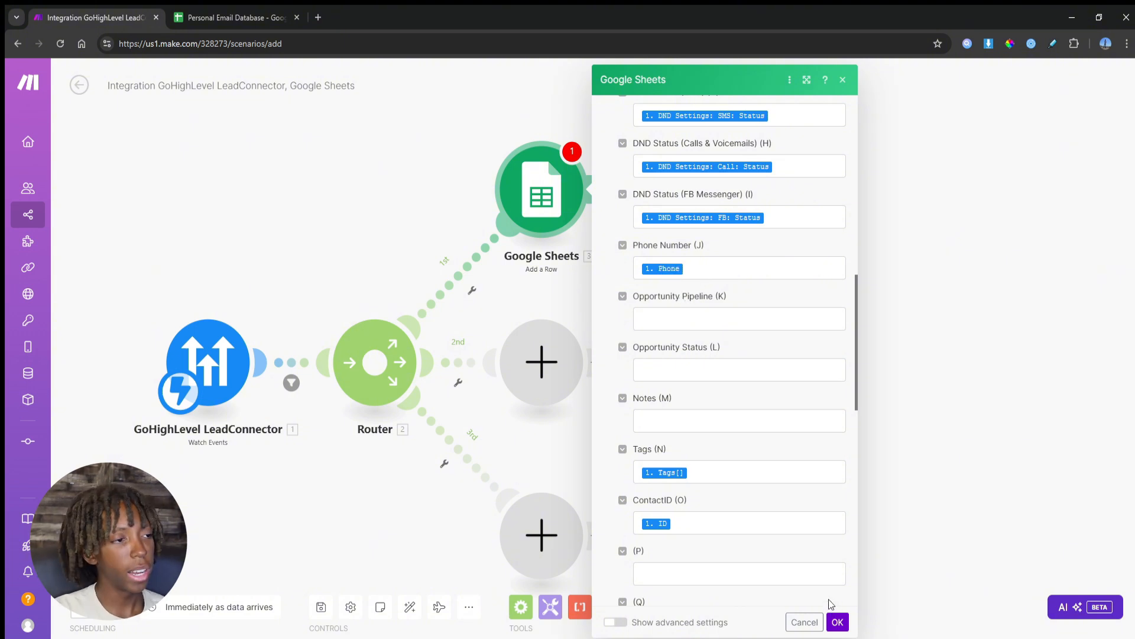
click(836, 620)
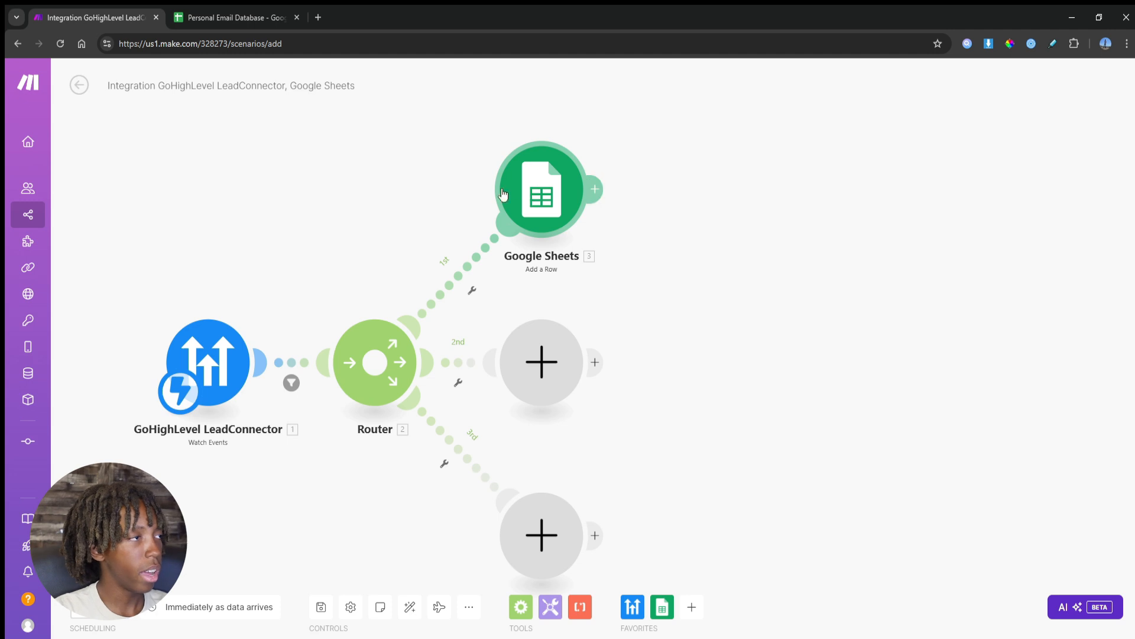
click(586, 185)
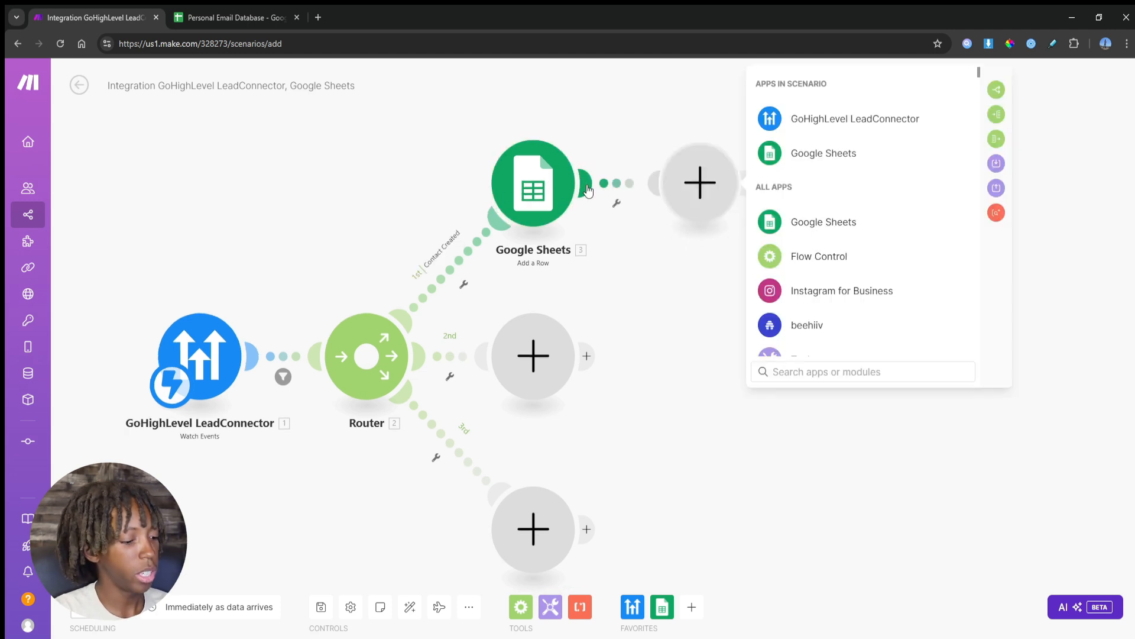
text(high)
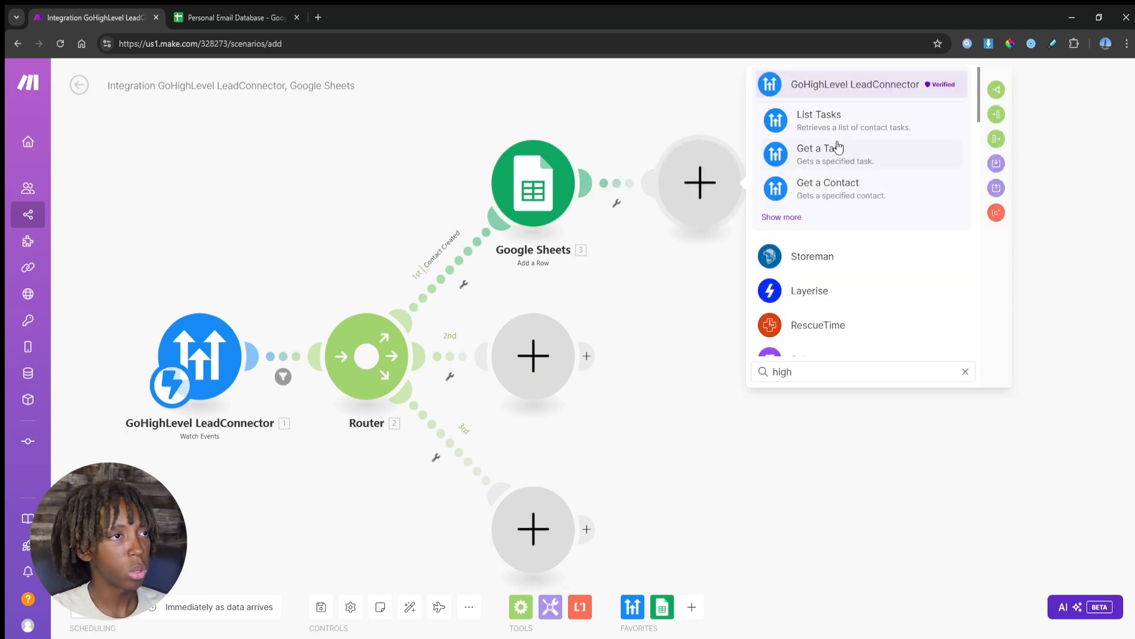
click(782, 217)
scroll(852, 231, down, 3)
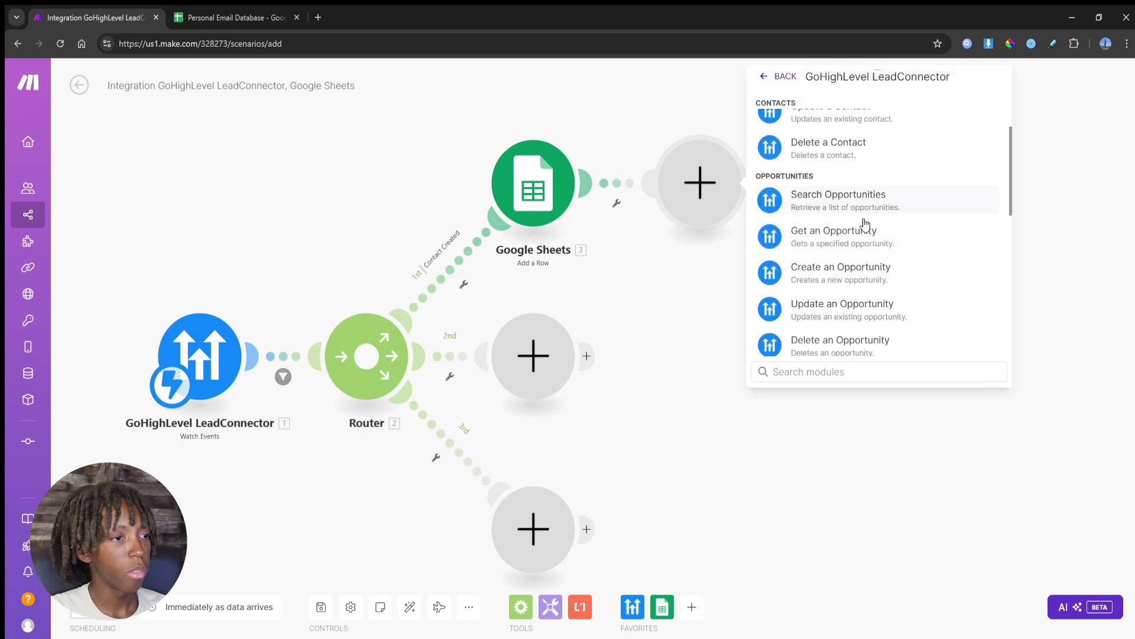
scroll(887, 258, down, 5)
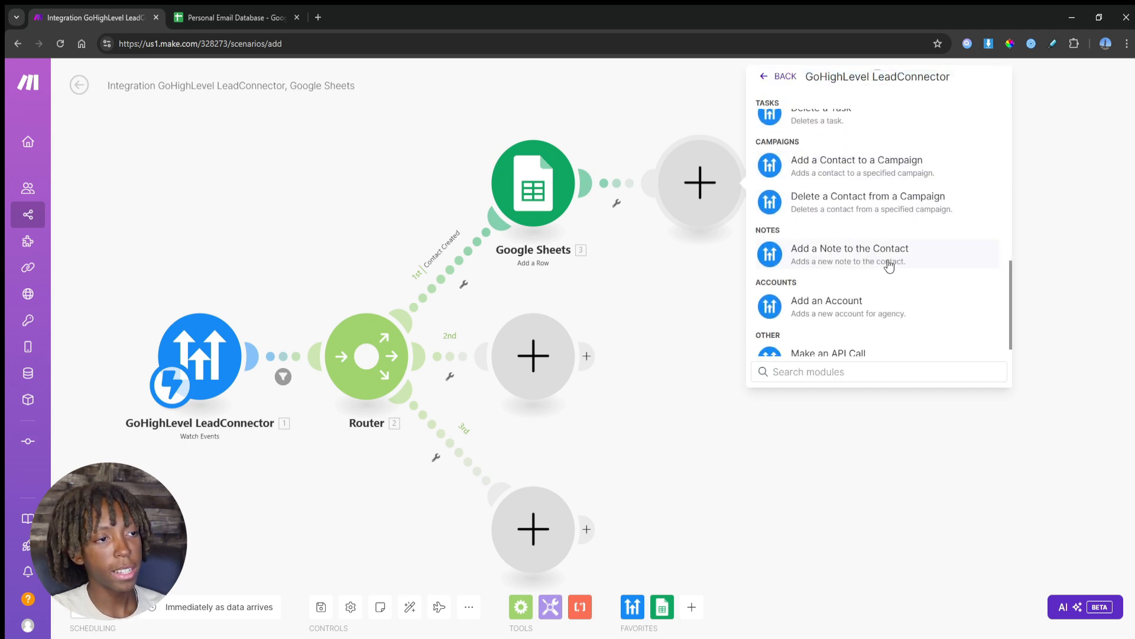
click(890, 266)
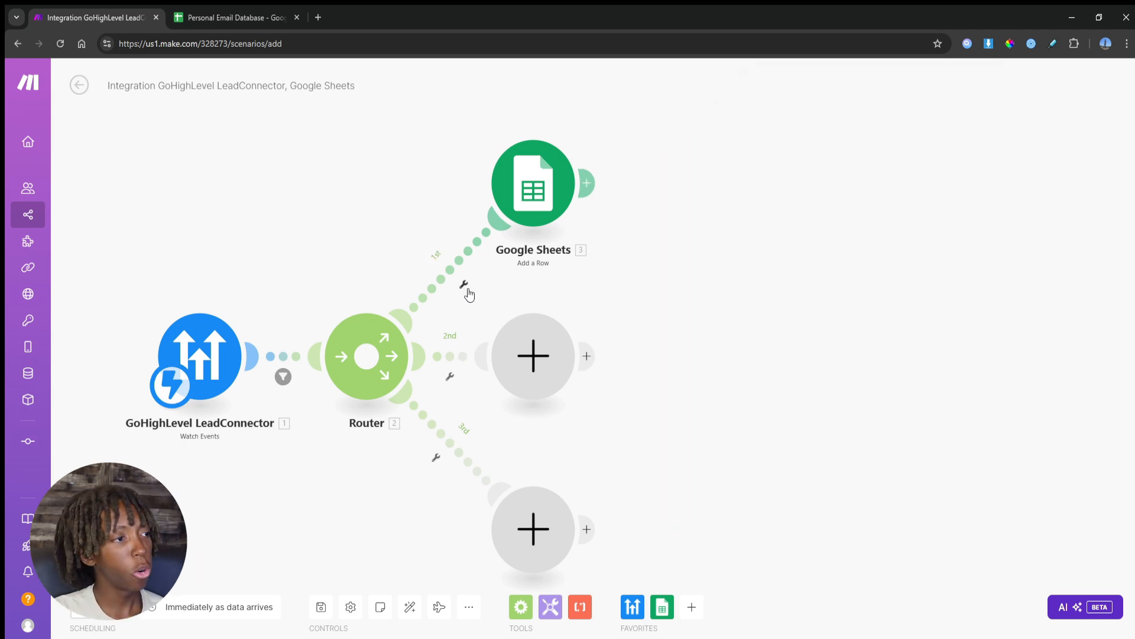
Step: Set up a filter on the Router's first route with the label Contact Created and no condition
click(464, 285)
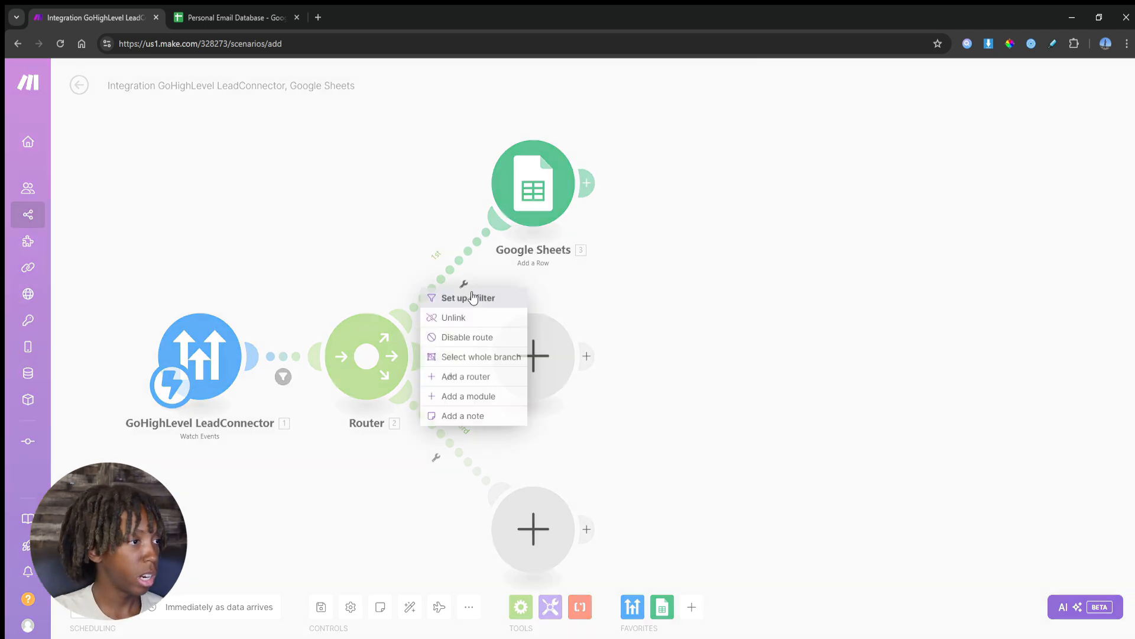
click(473, 297)
click(549, 188)
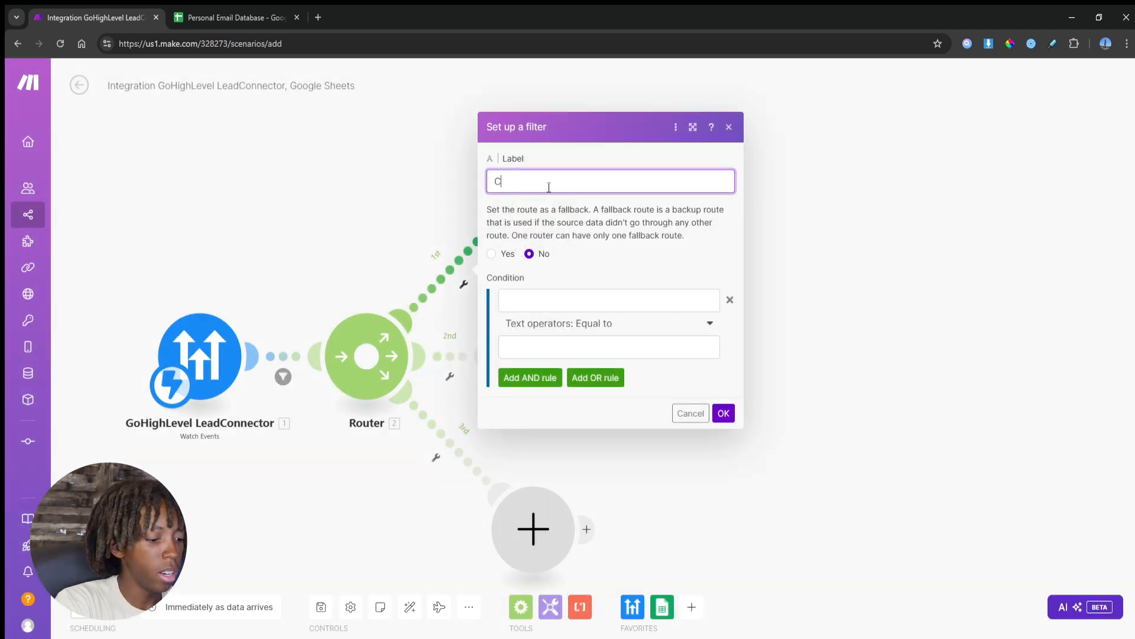
key(alt)
text(C)
click(549, 188)
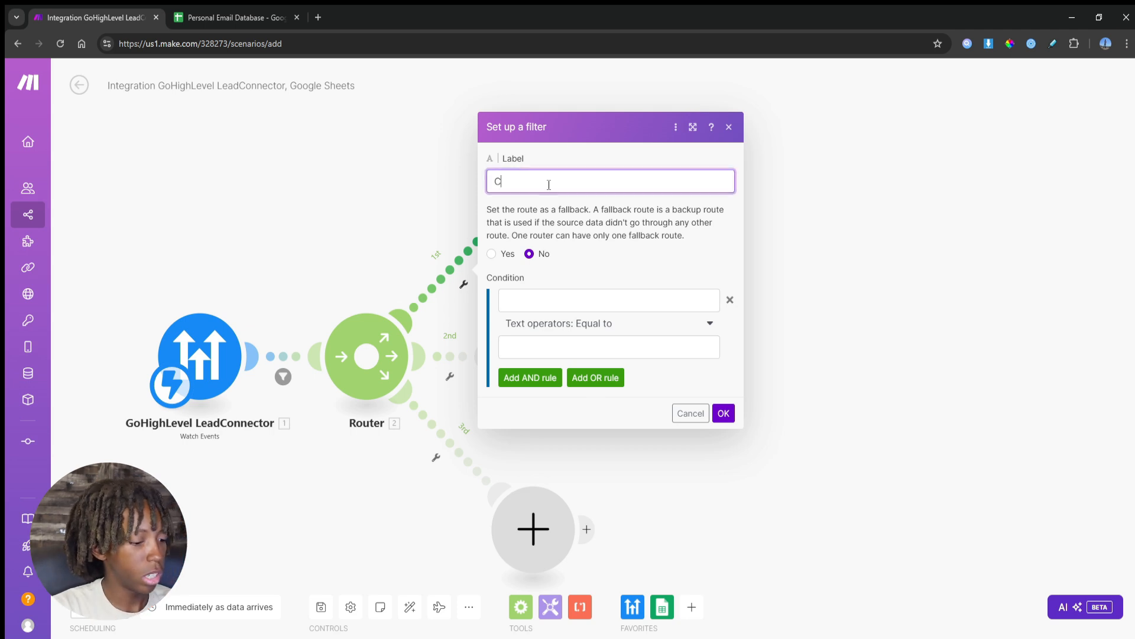
text(ontact Created)
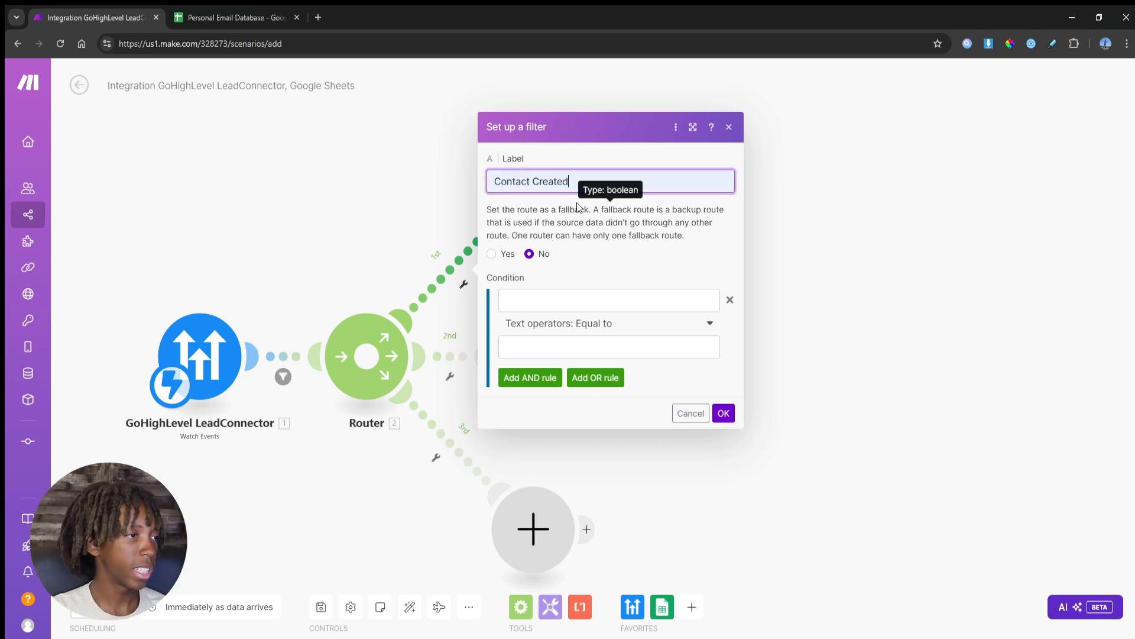
key(Return)
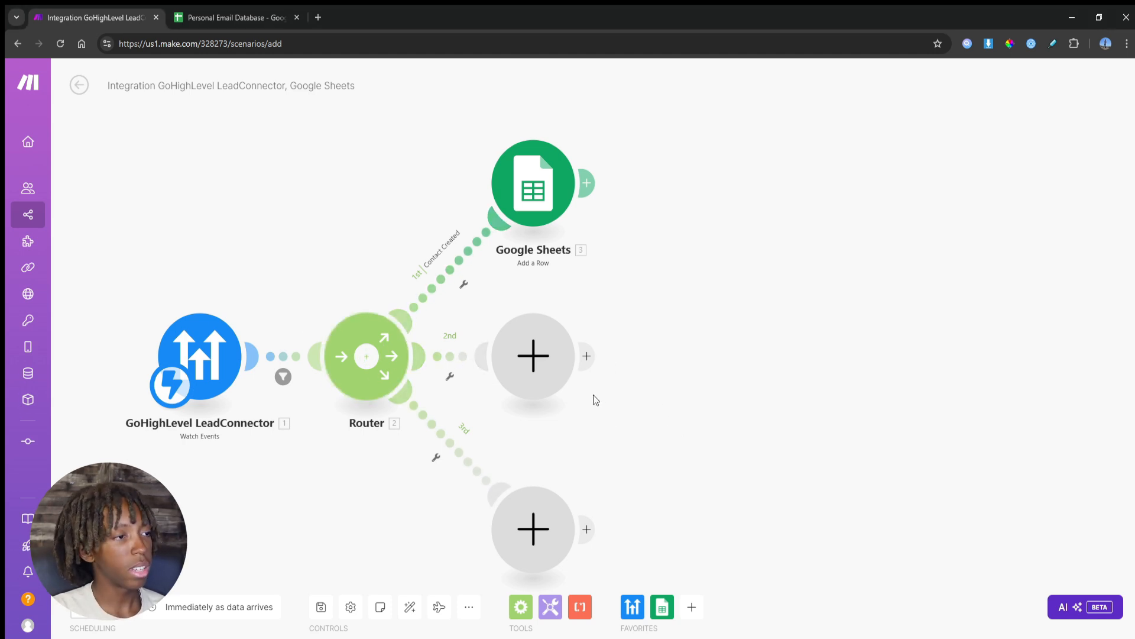
Step: Set up a filter on the Router's second route with the label Contact Updated and no condition
click(450, 377)
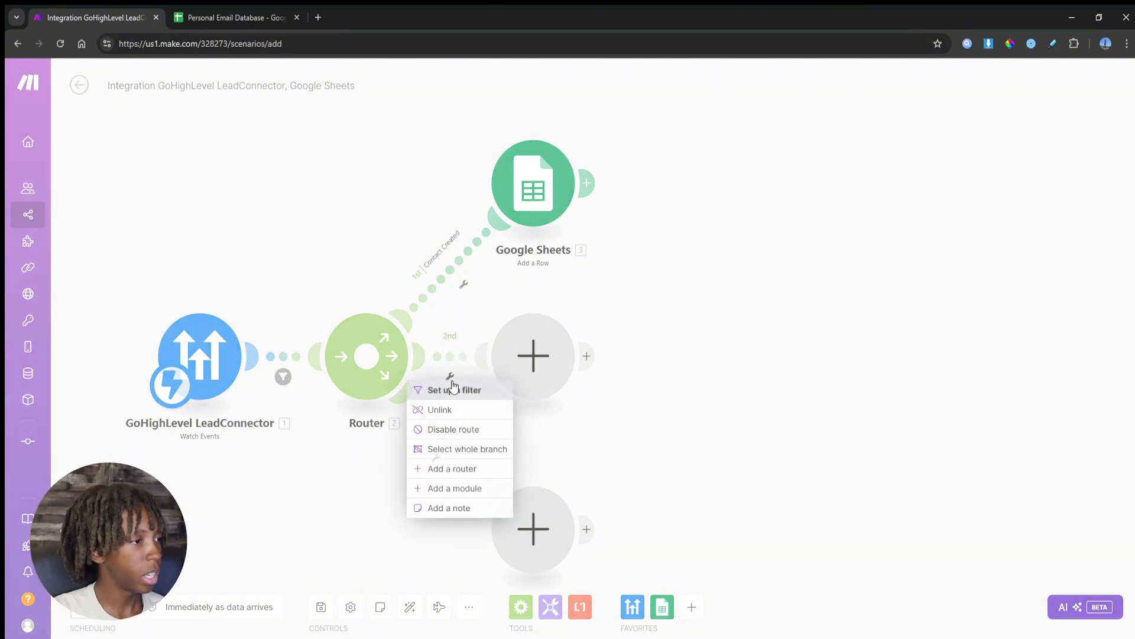
click(467, 391)
double_click(559, 286)
click(562, 269)
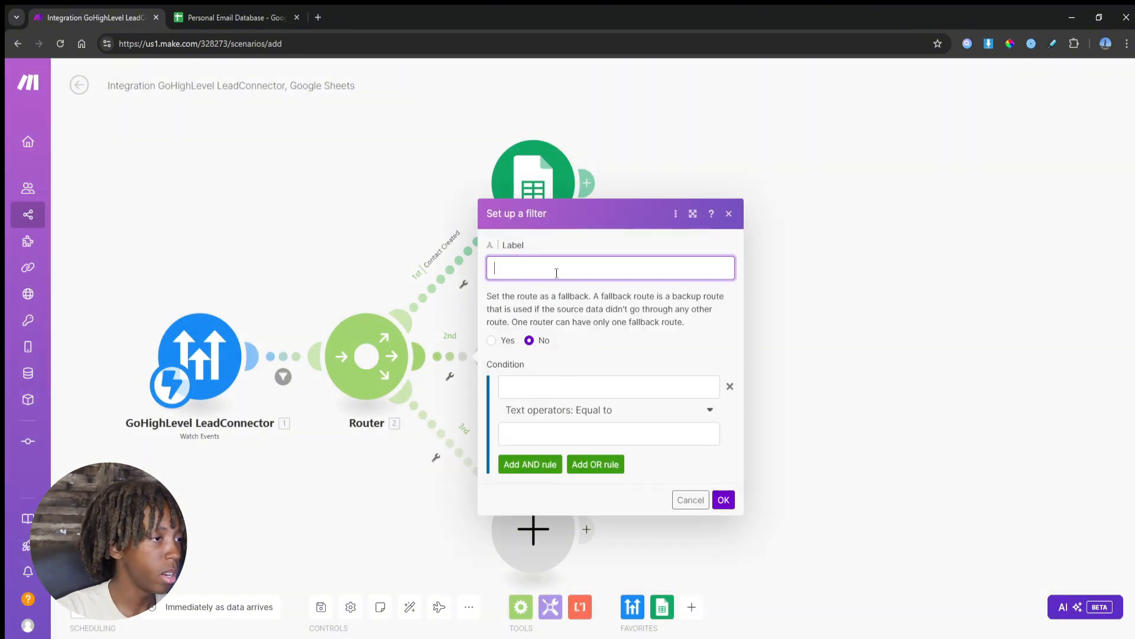
text(Contact Updated)
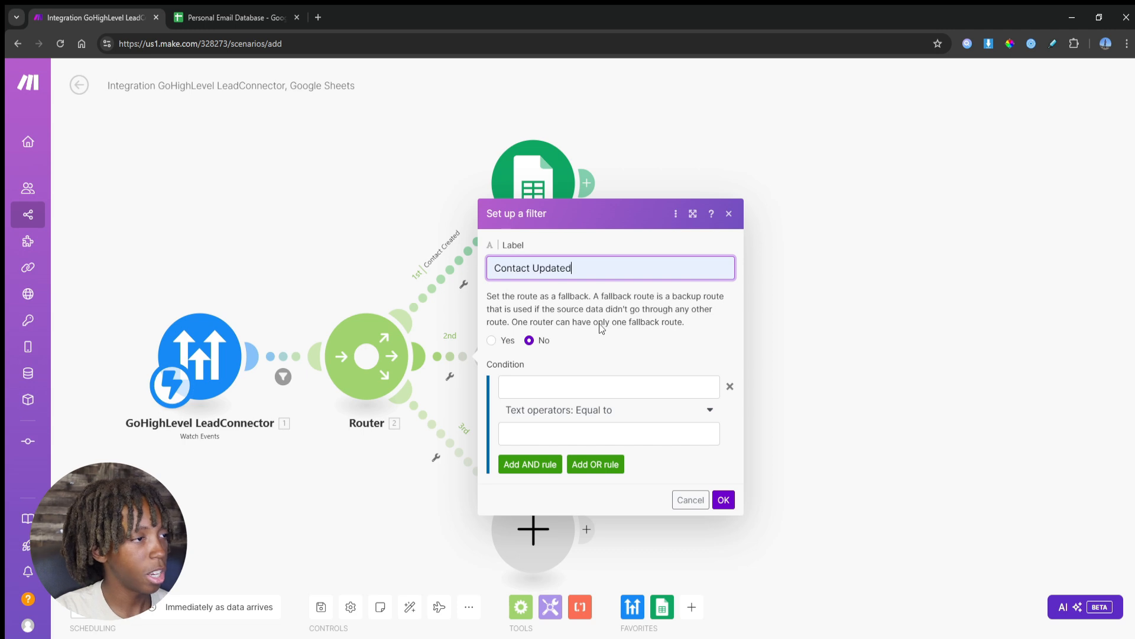
key(Return)
Step: Add a Google Sheets Search Rows module to the Router's second route
click(539, 358)
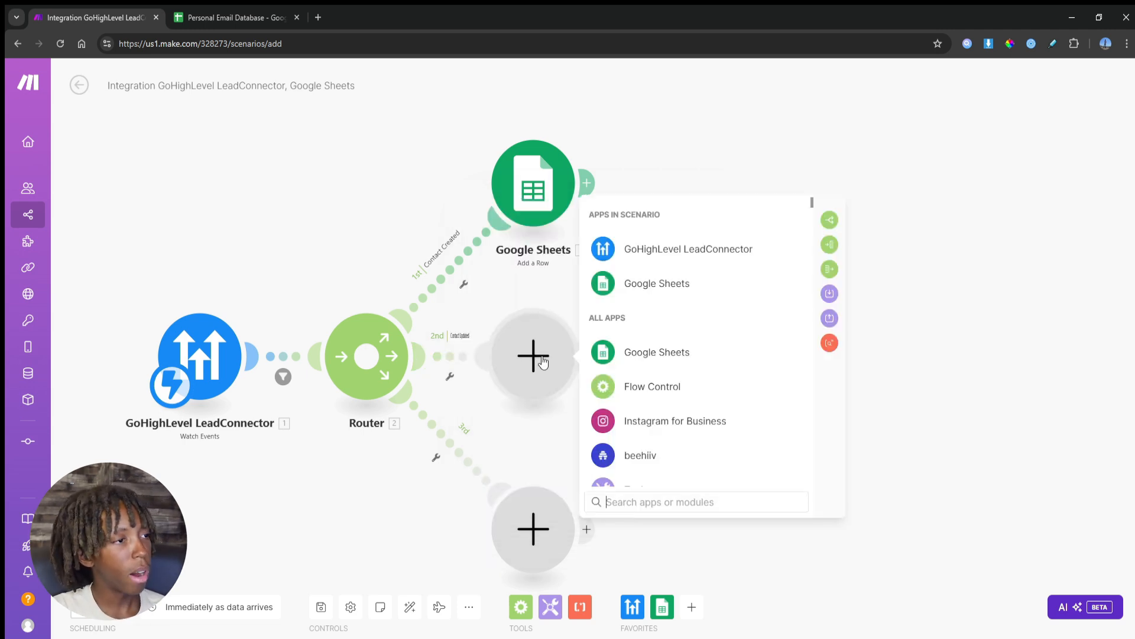
click(630, 279)
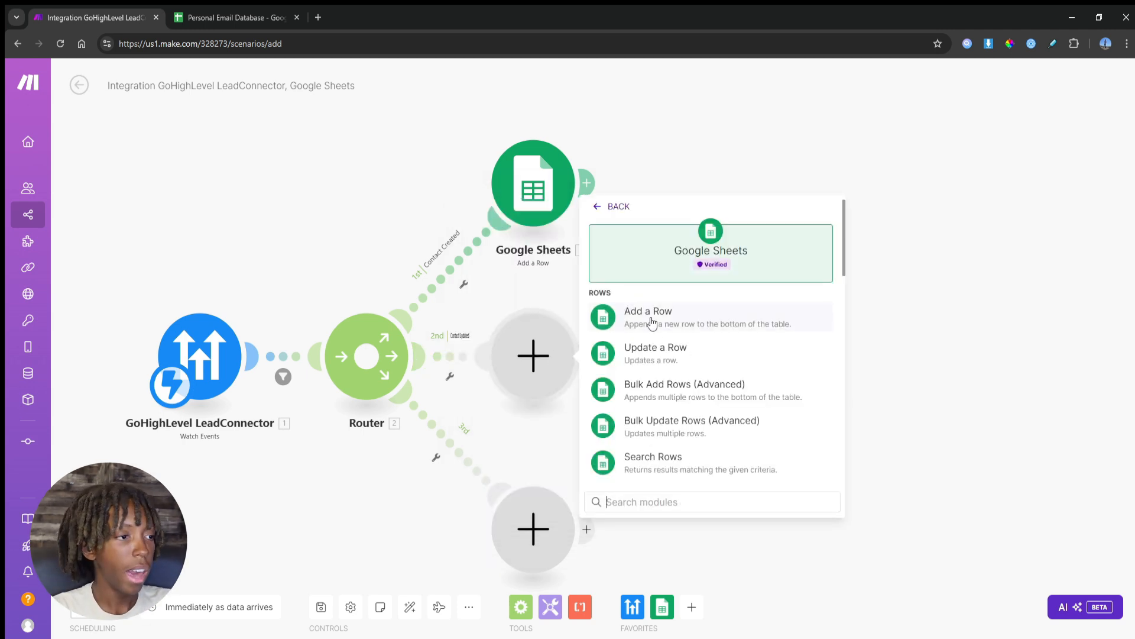
scroll(689, 402, down, 2)
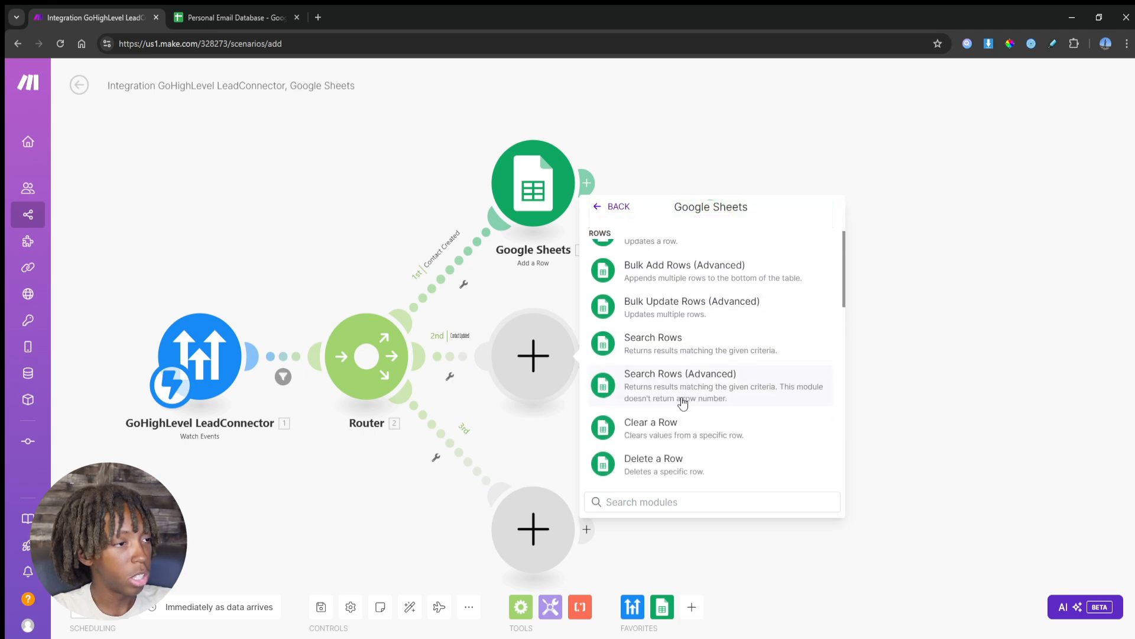
click(685, 340)
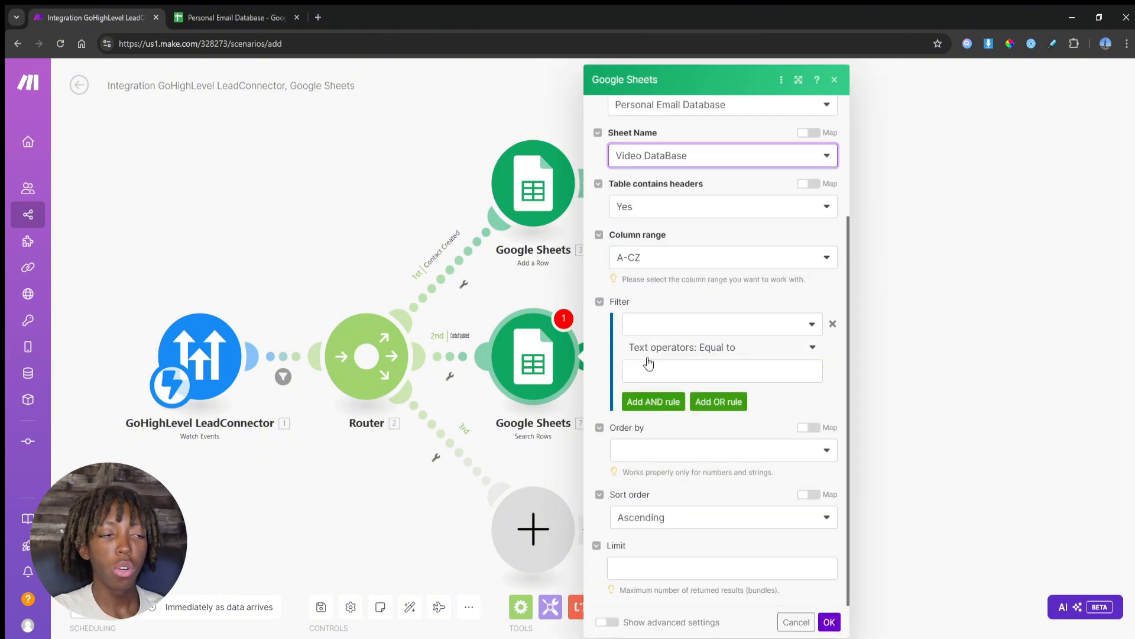
Step: Set Search Rows to order by Email Address (A) and filter Email Address (A) equal to the trigger's Email, and save the settings
click(660, 448)
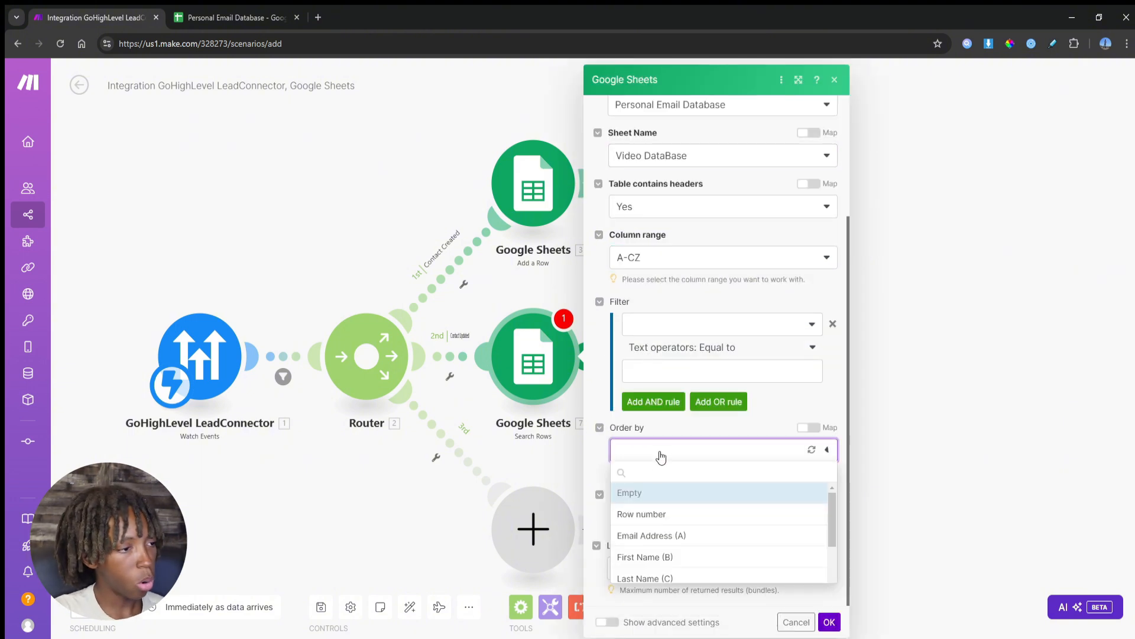
click(668, 538)
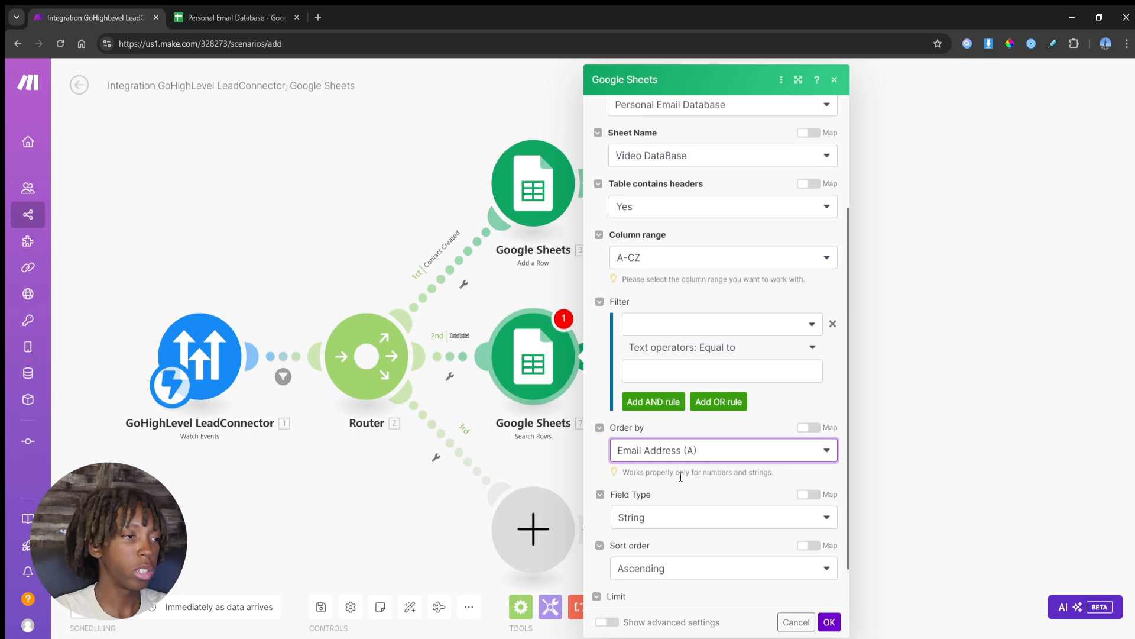
click(691, 325)
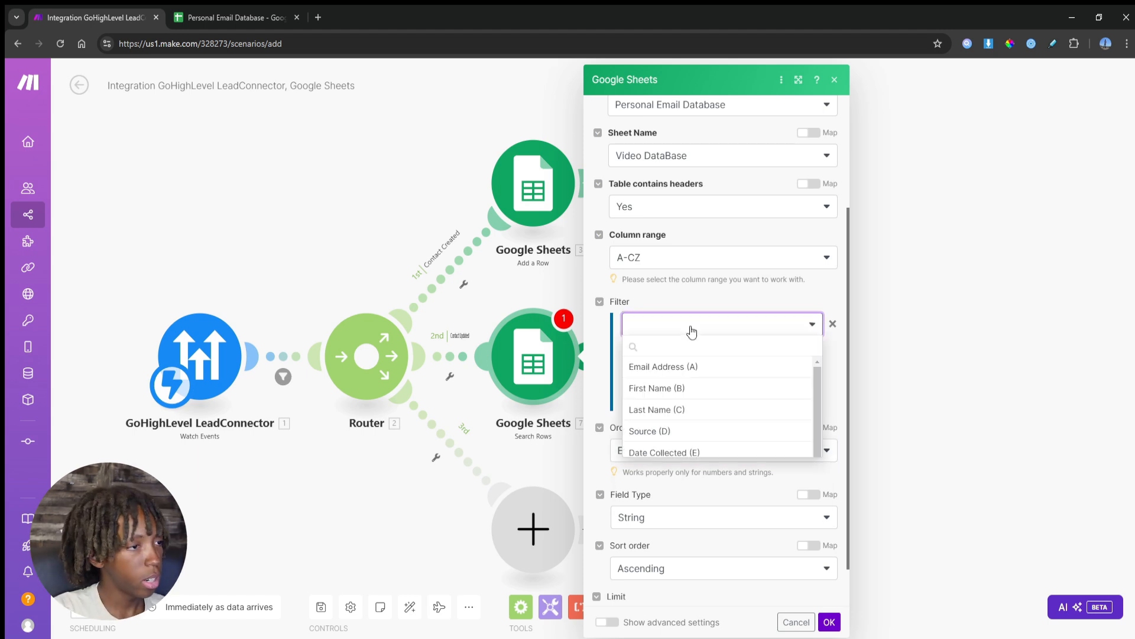
click(667, 368)
click(668, 371)
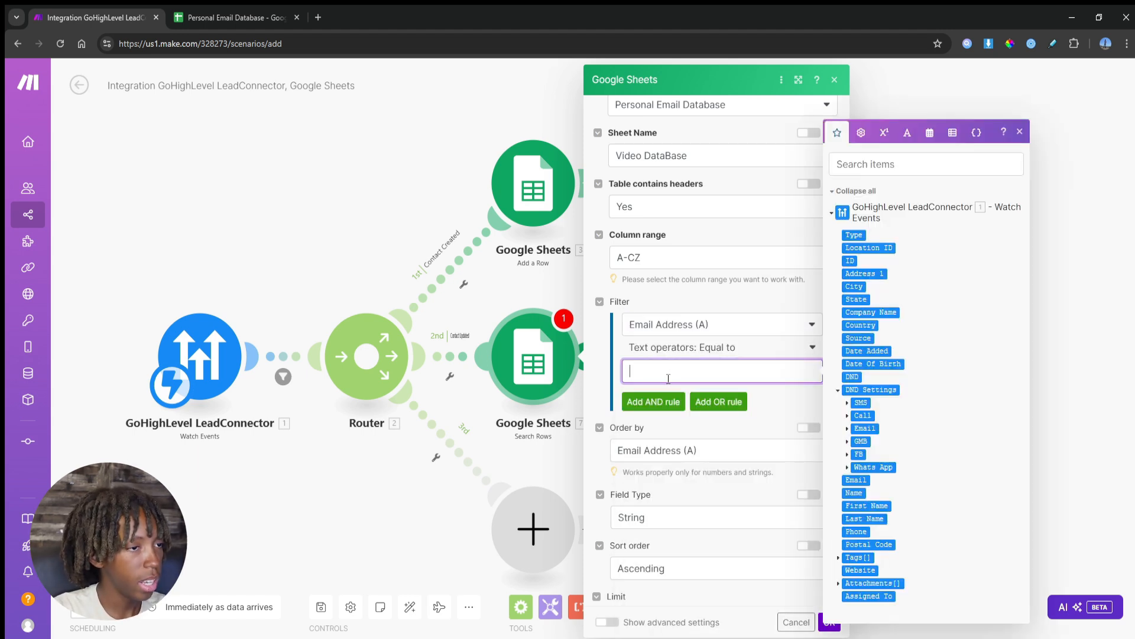
click(856, 479)
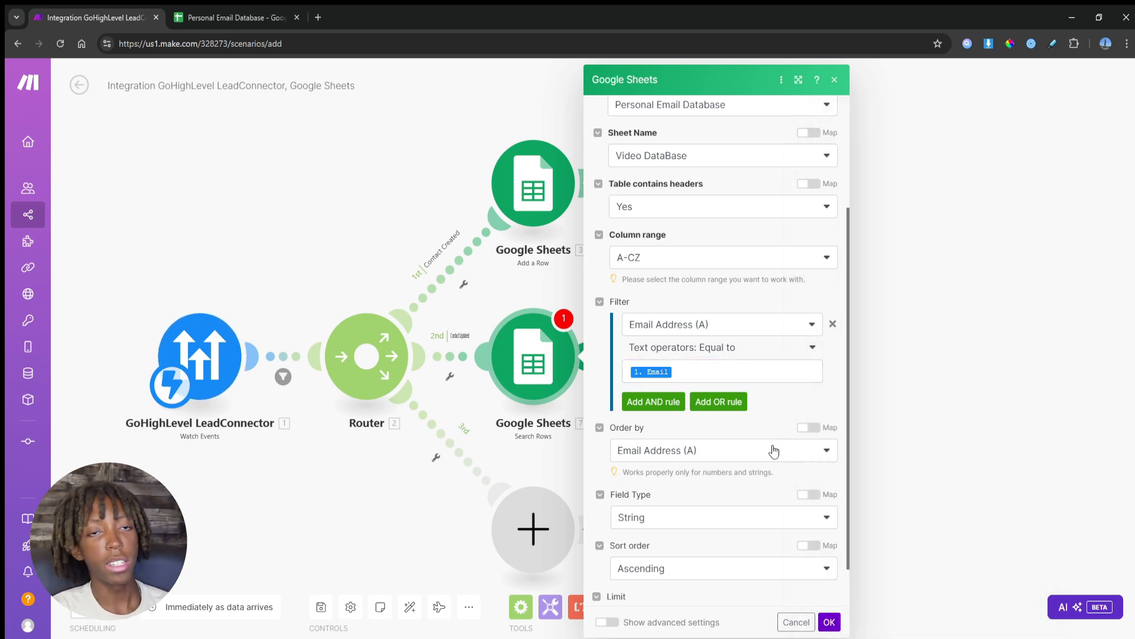
scroll(758, 444, down, 1)
scroll(758, 444, down, 1)
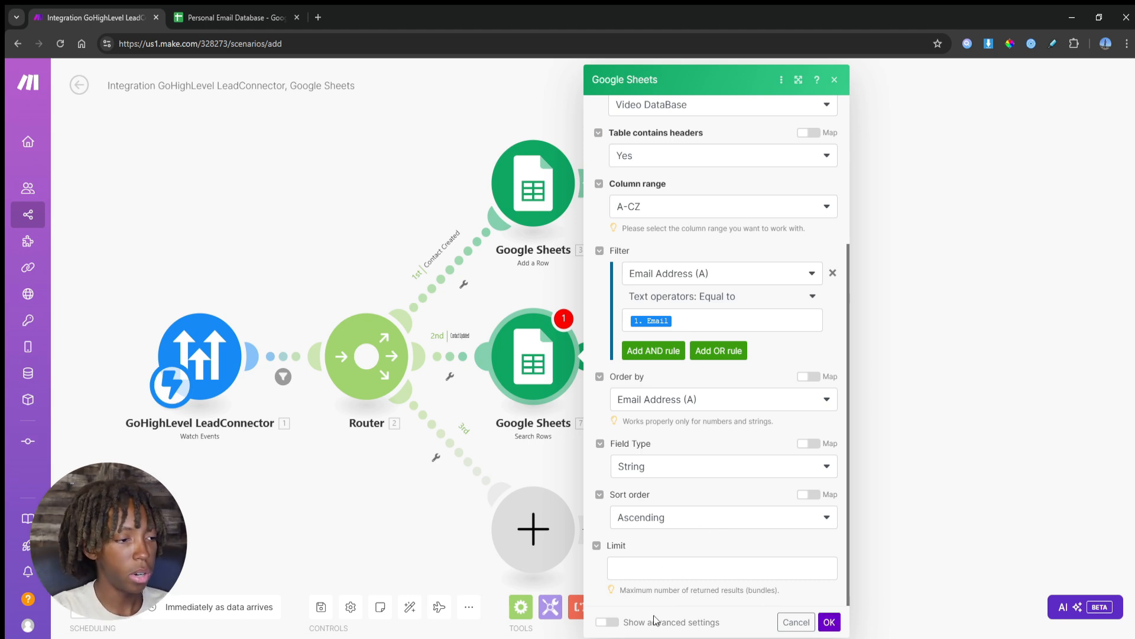
click(829, 621)
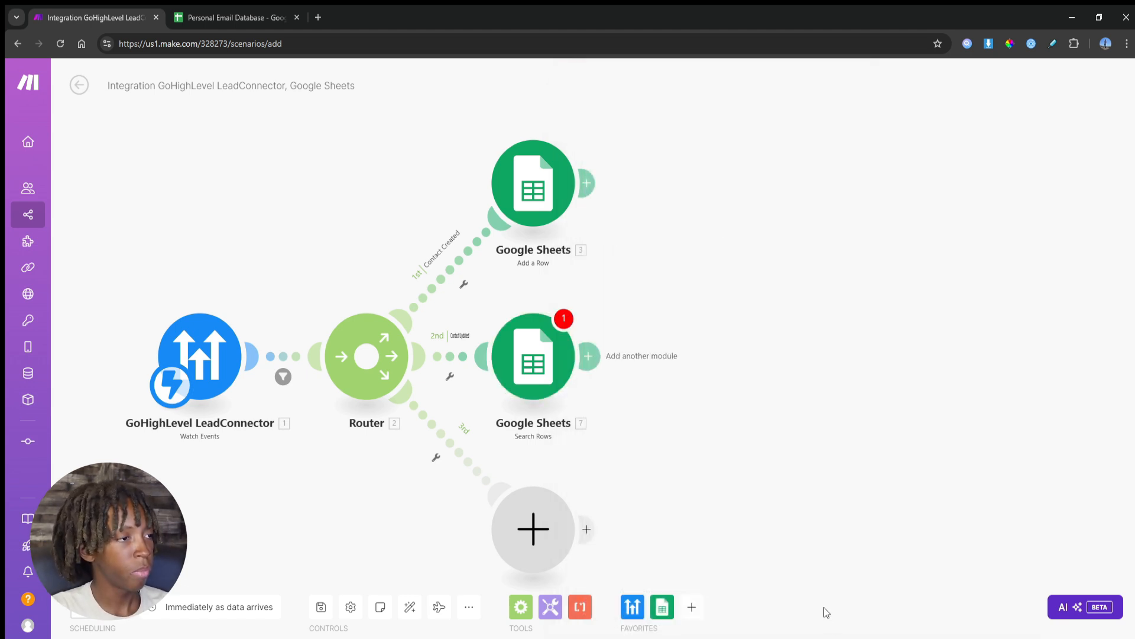
click(545, 360)
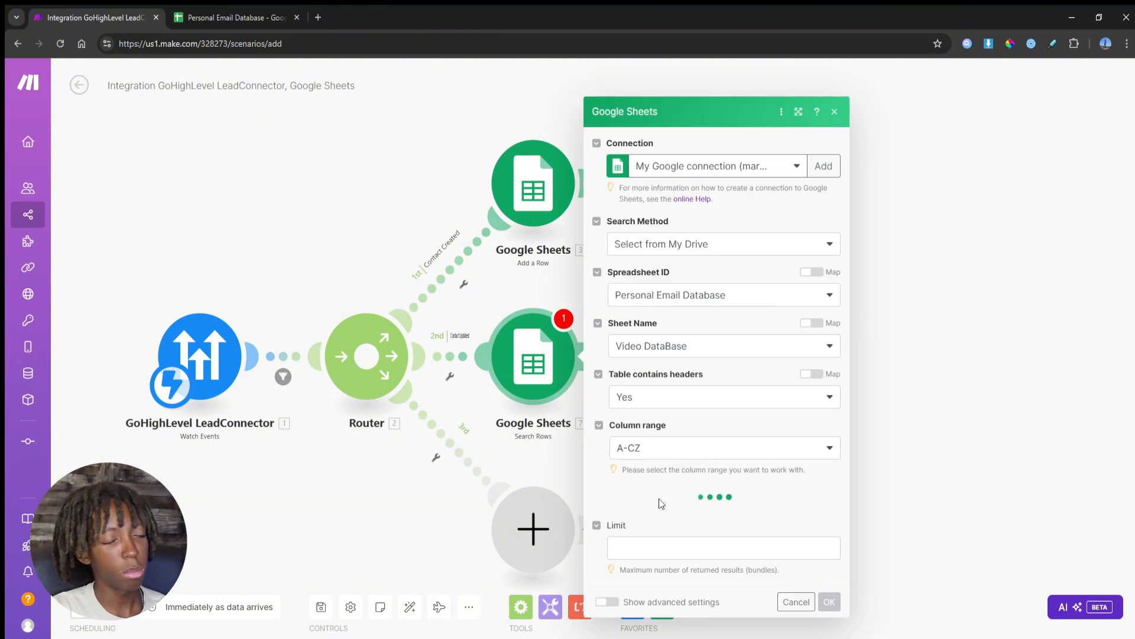
click(829, 622)
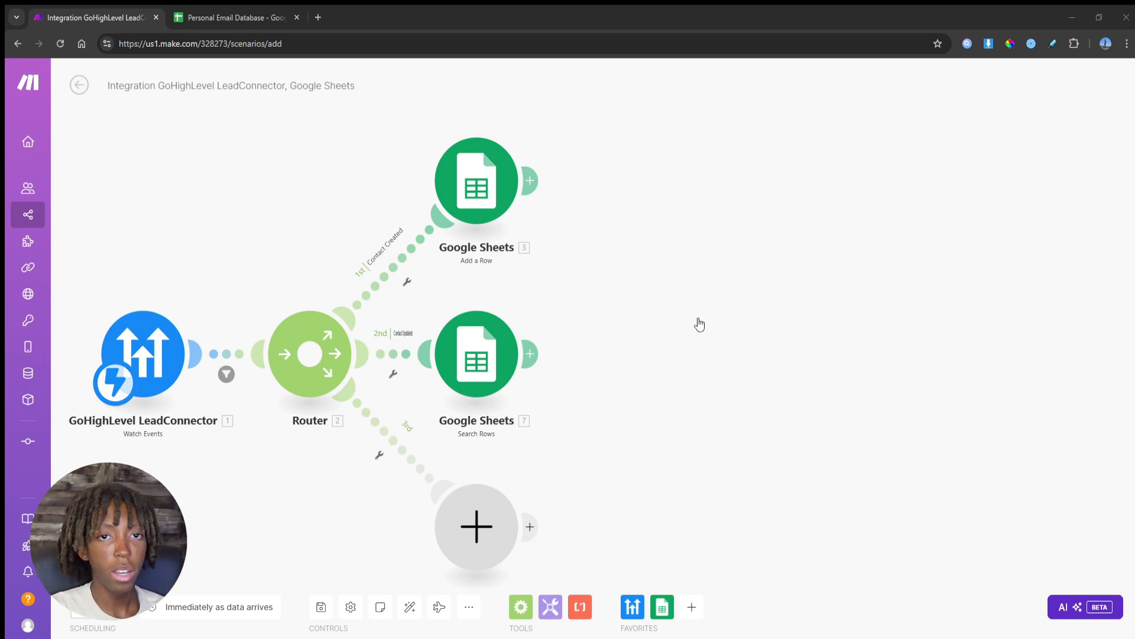
Step: Add a Google Sheets Update a Row module after Search Rows and map its Row number to the Search Rows row number
click(531, 354)
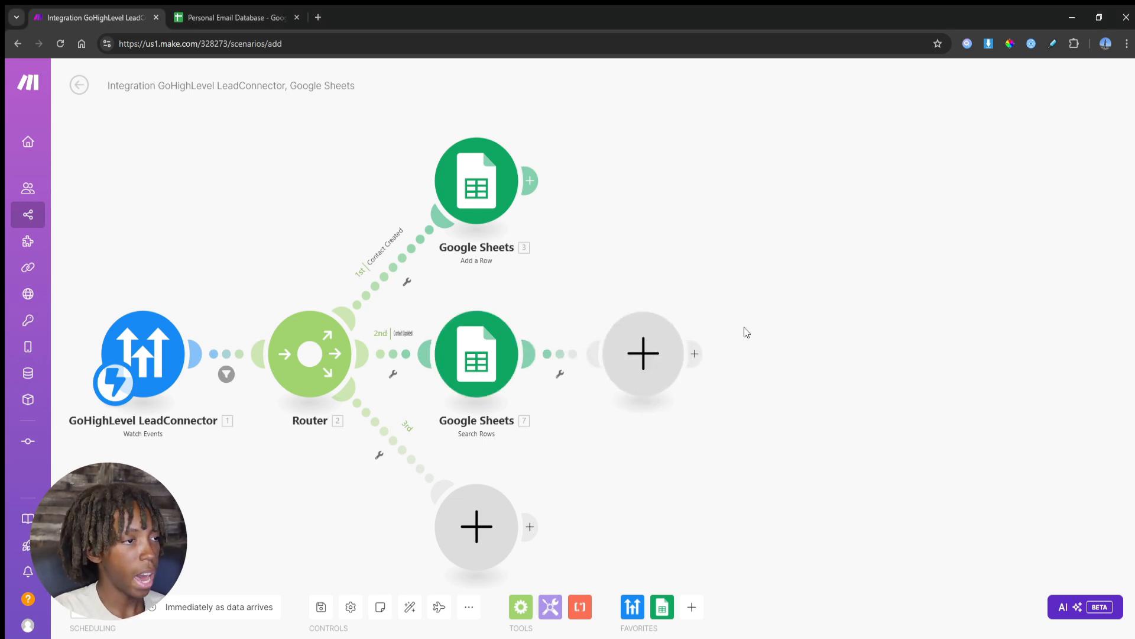
click(780, 279)
click(778, 348)
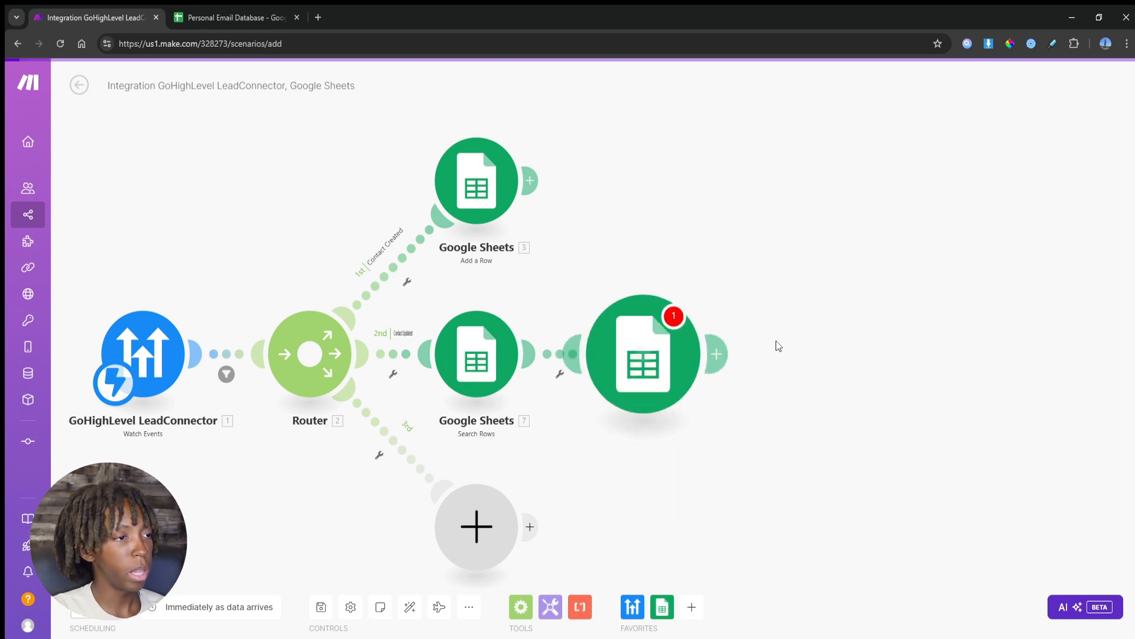
click(771, 416)
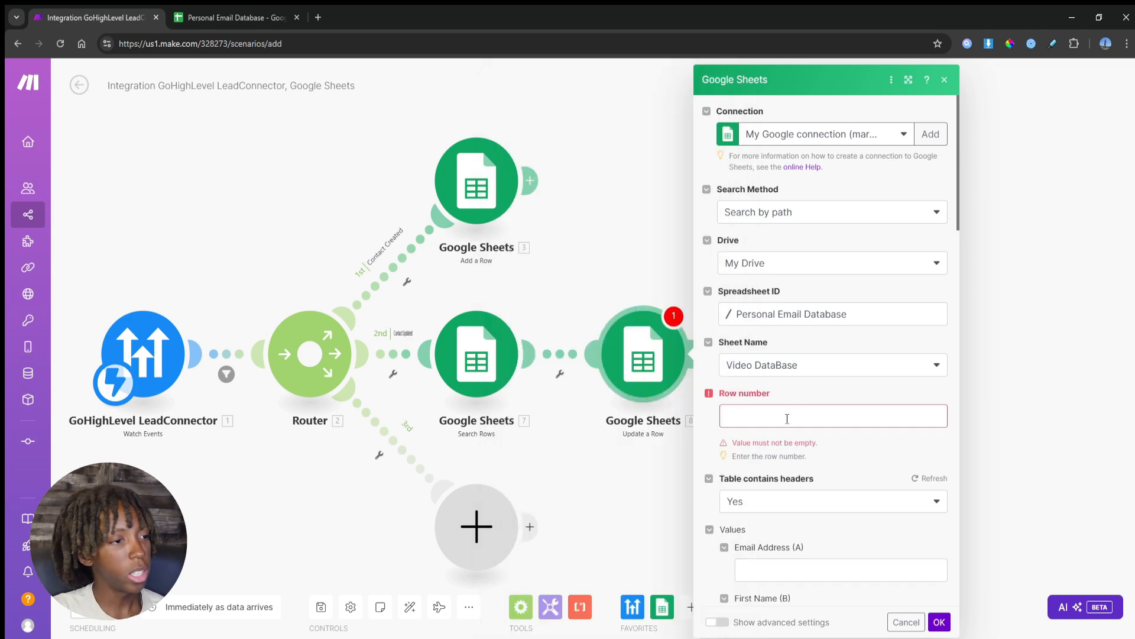
click(561, 200)
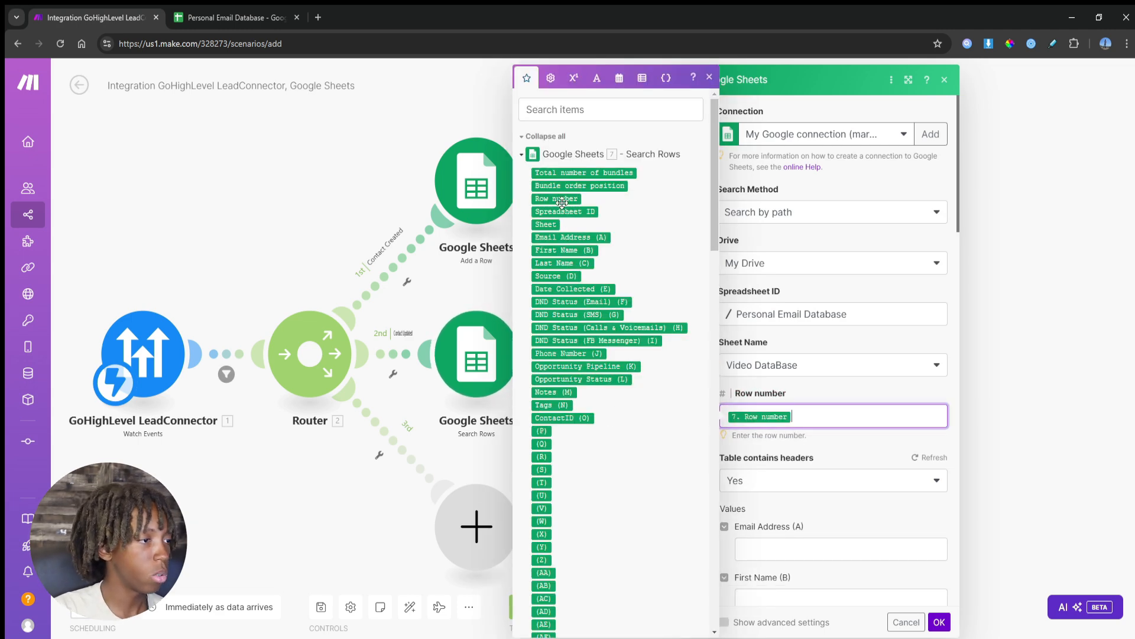
click(851, 398)
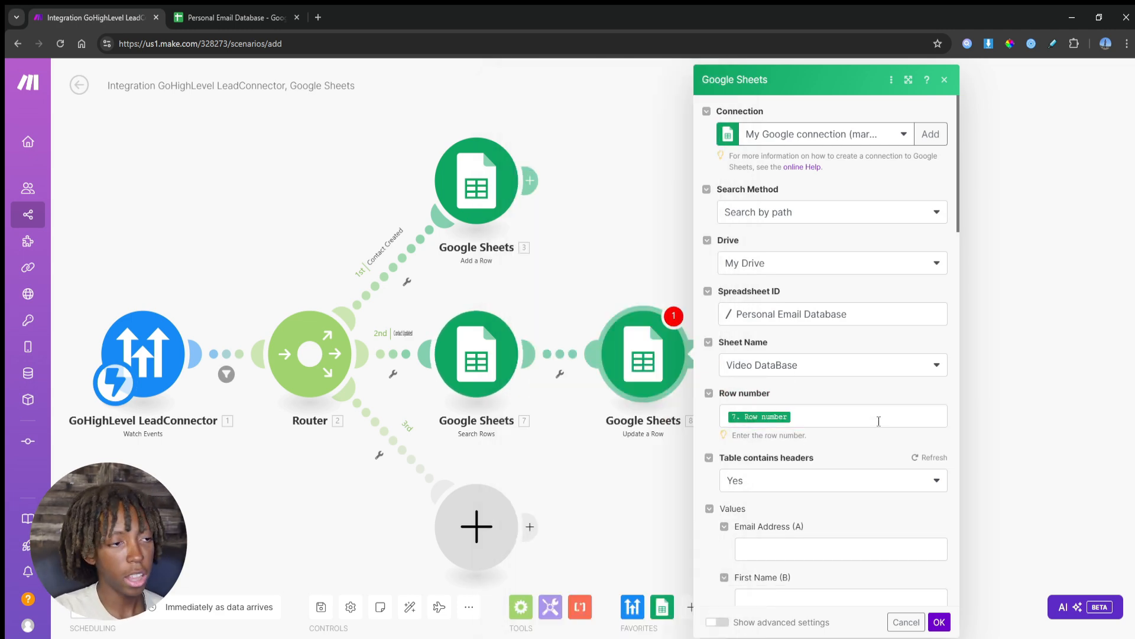
scroll(602, 430, up, 2)
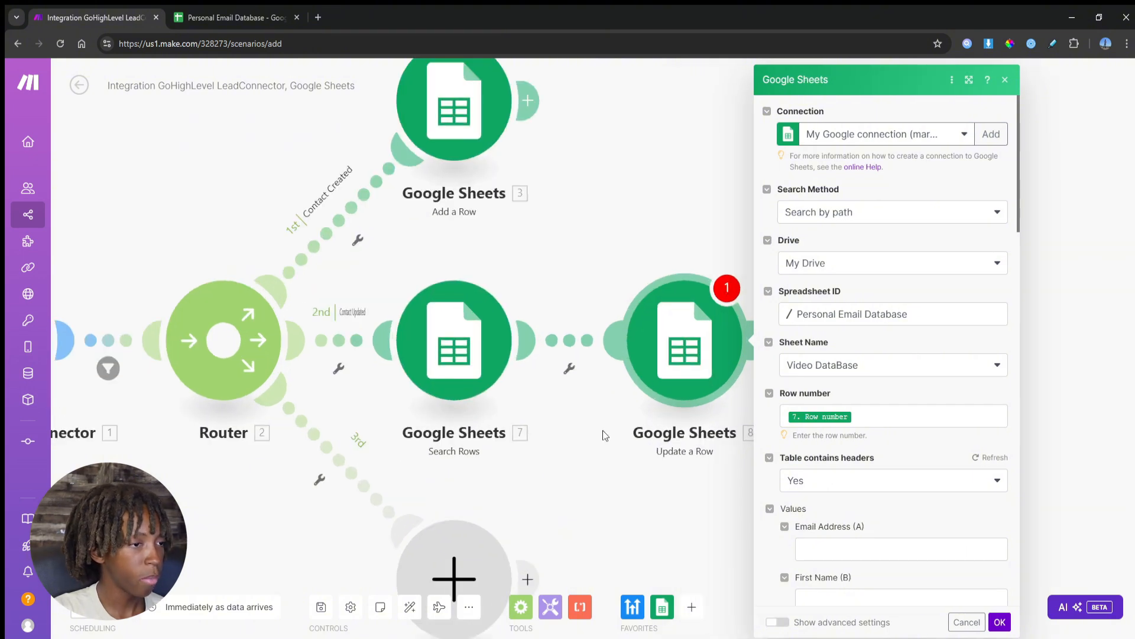
Step: Map the trigger's Email to Email Address (A) and First Name to First Name (B), and save the Update a Row settings
scroll(852, 401, down, 5)
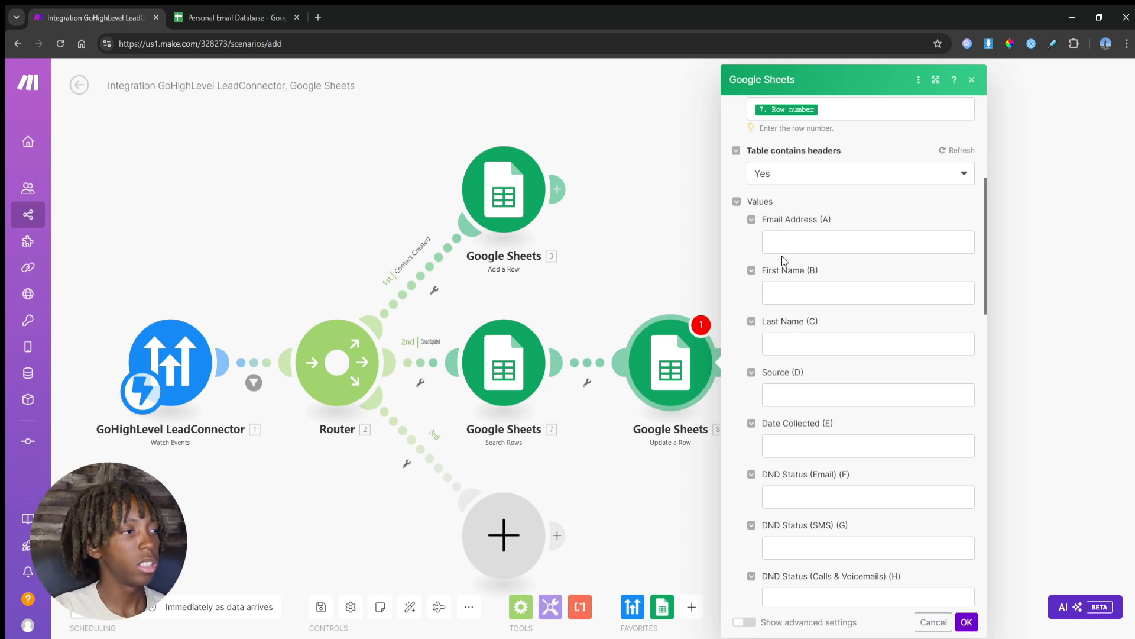
click(821, 243)
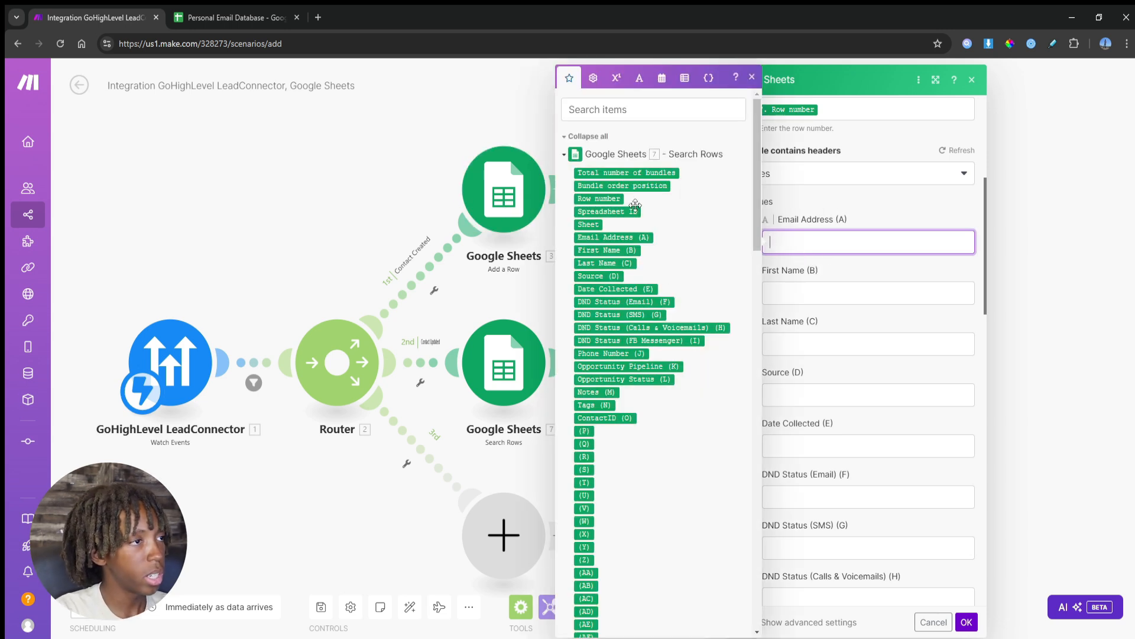
click(564, 155)
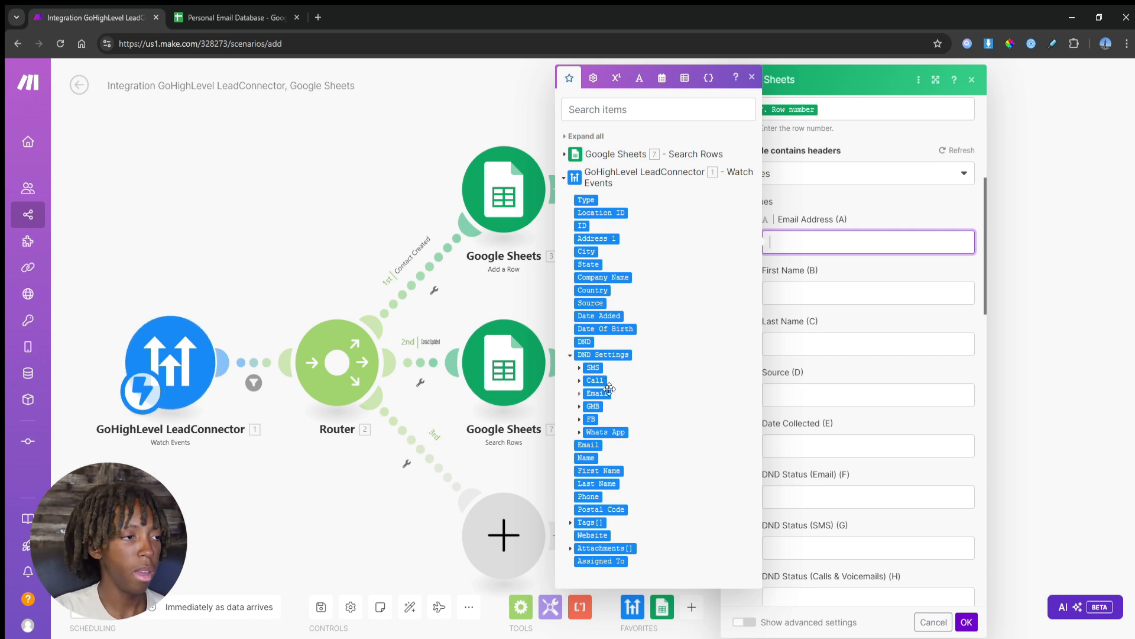
click(588, 446)
click(797, 292)
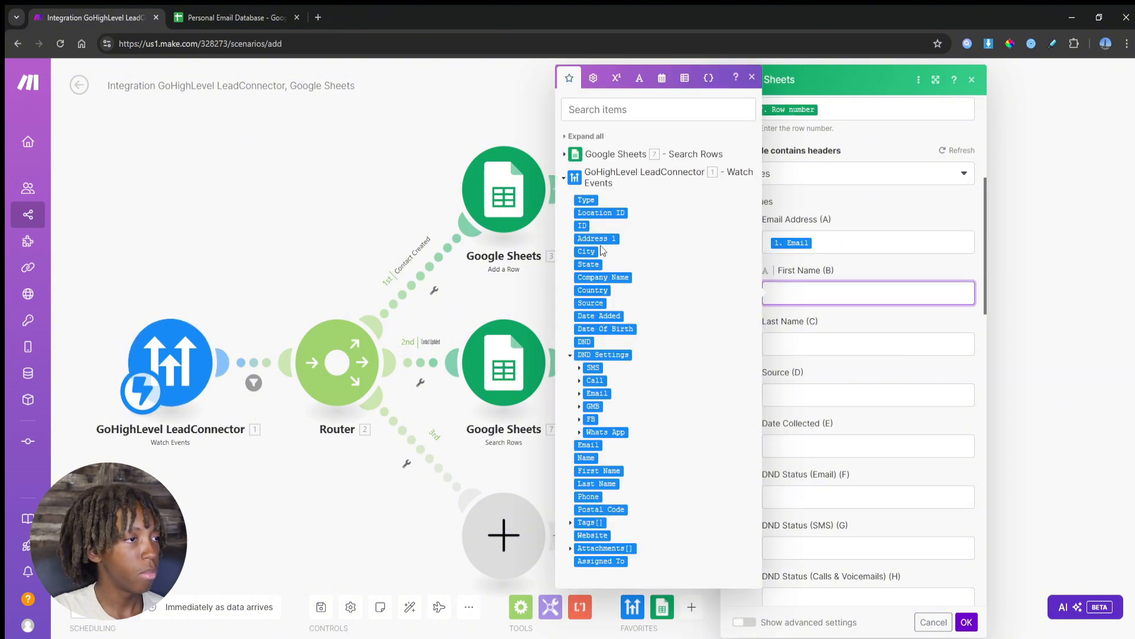
click(597, 471)
click(856, 318)
scroll(931, 549, down, 10)
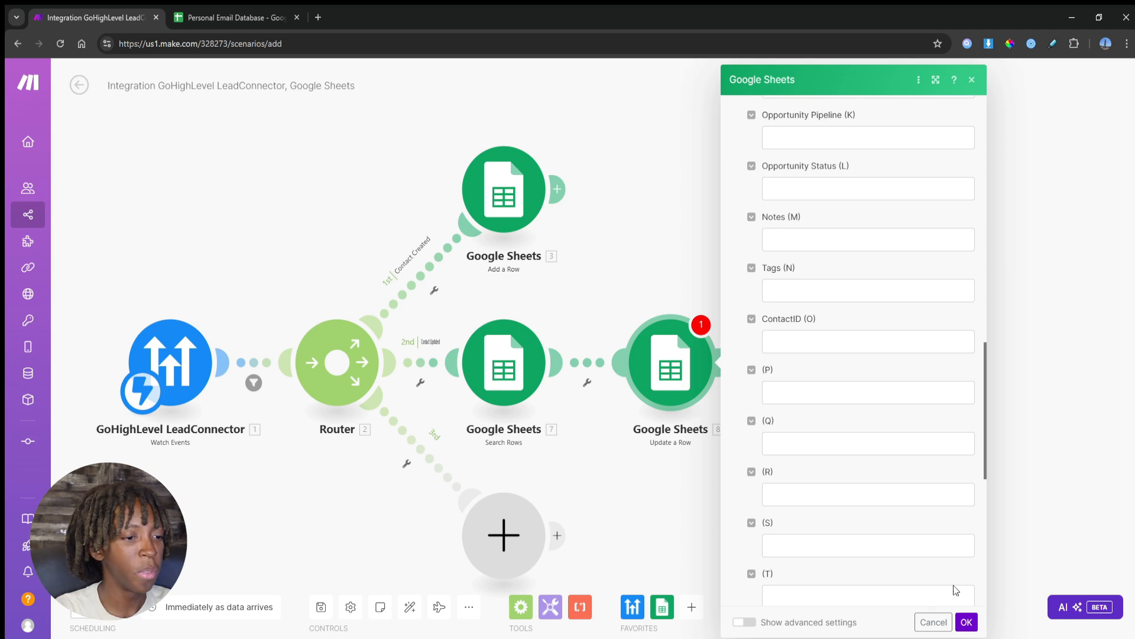
click(966, 622)
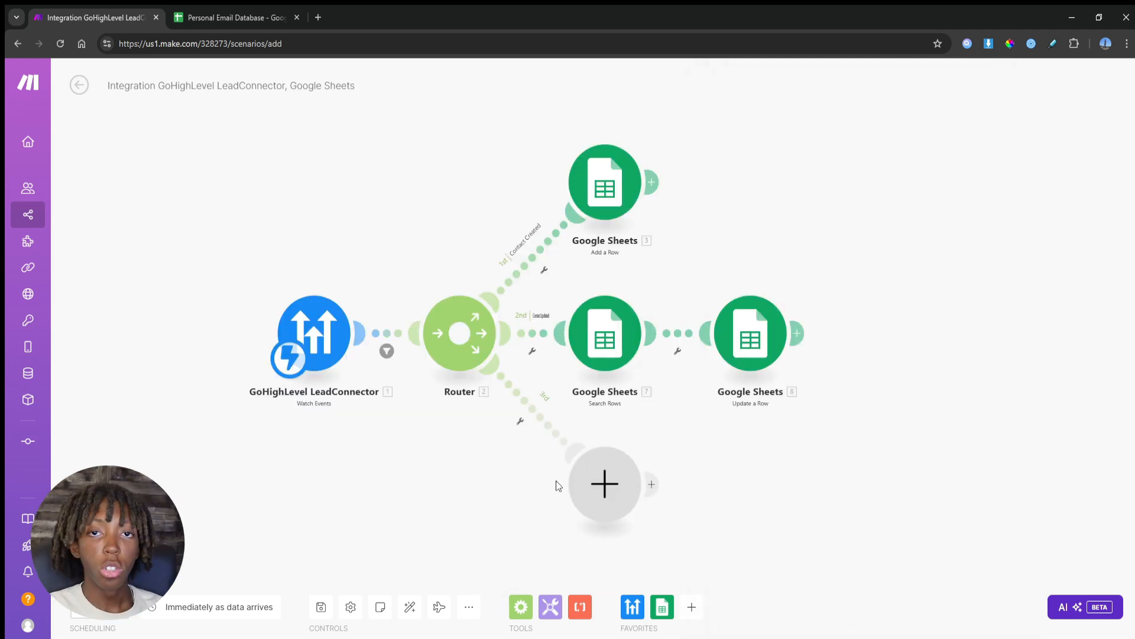
Step: Replace the empty module on the Router's third route with a clone of the Search Rows module
scroll(726, 489, up, 3)
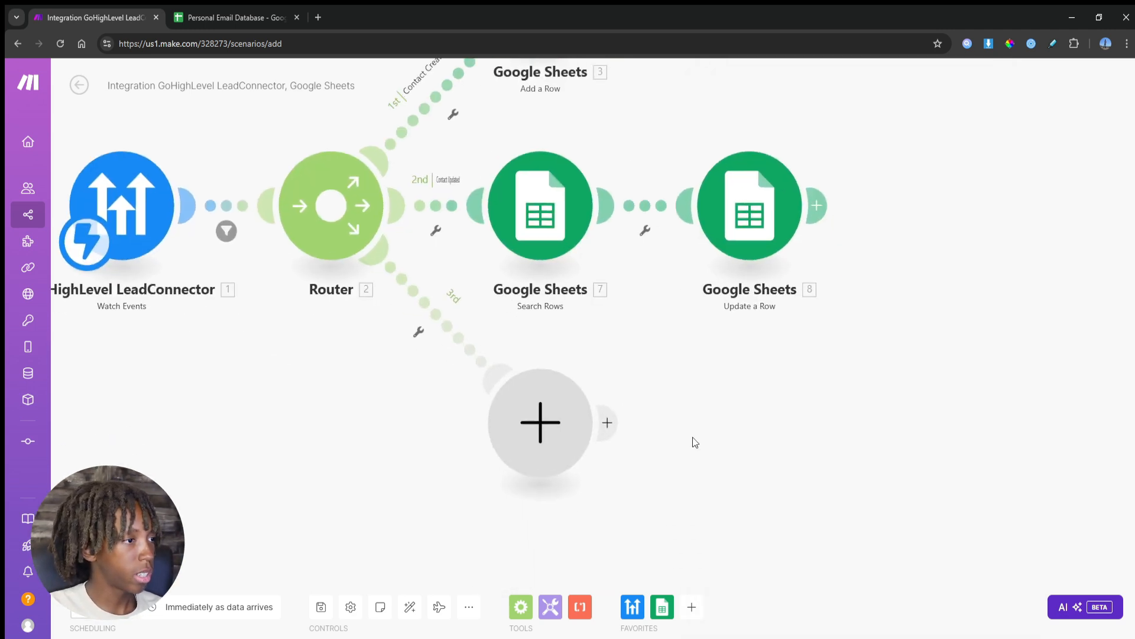
right_click(546, 419)
click(590, 444)
right_click(535, 220)
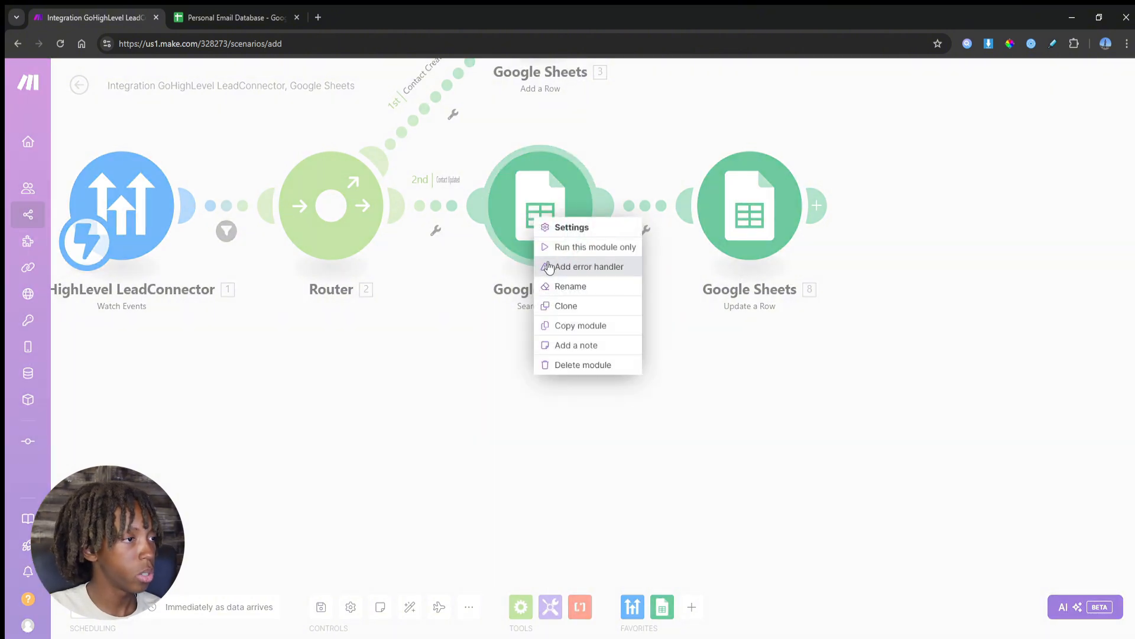
click(563, 304)
drag(572, 255, 519, 435)
drag(494, 396, 336, 247)
scroll(383, 400, down, 2)
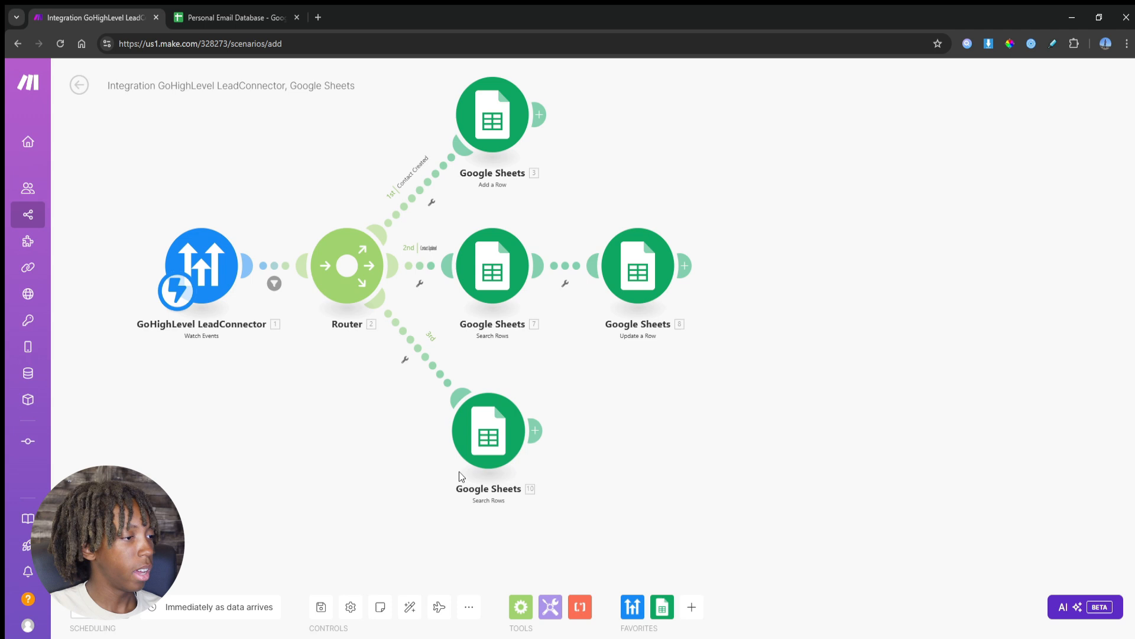
click(494, 437)
click(397, 482)
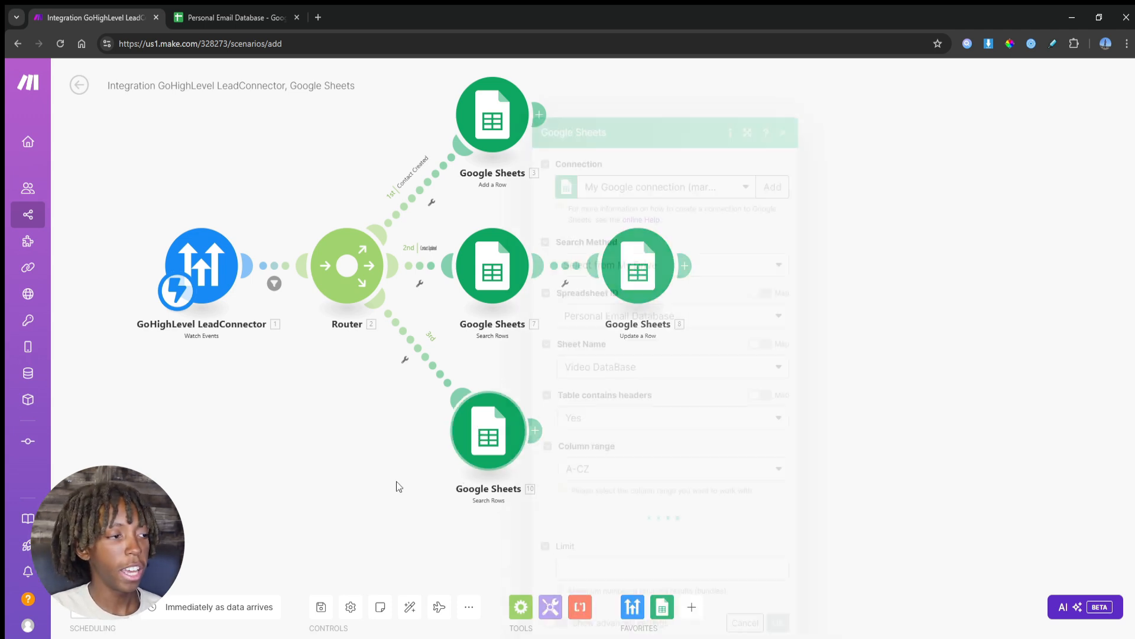
click(538, 430)
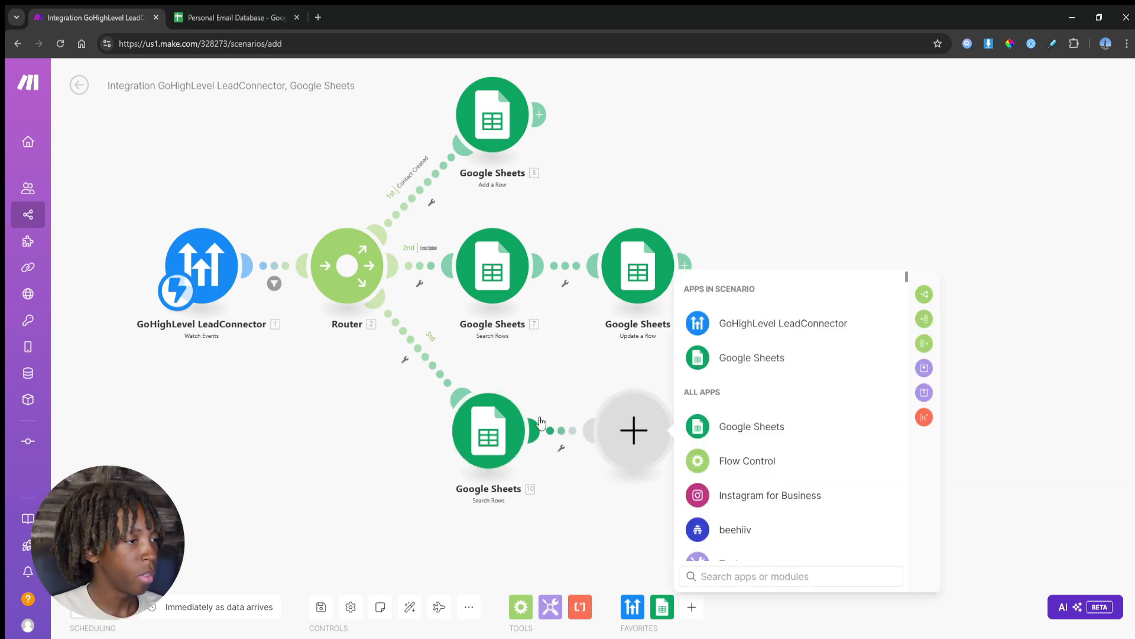
click(743, 431)
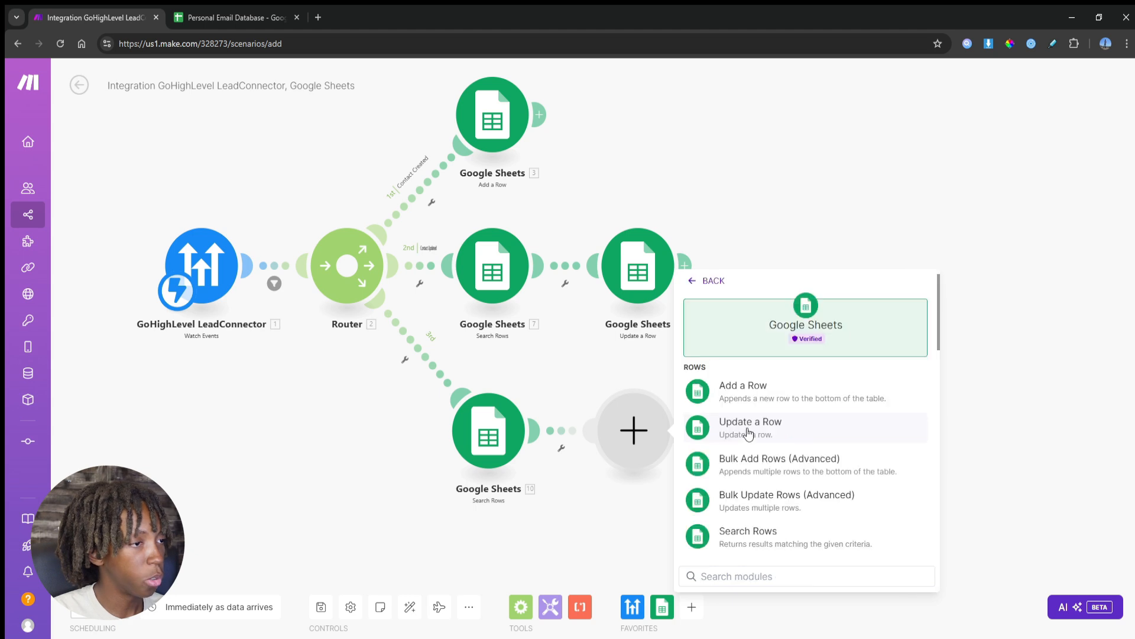
click(755, 406)
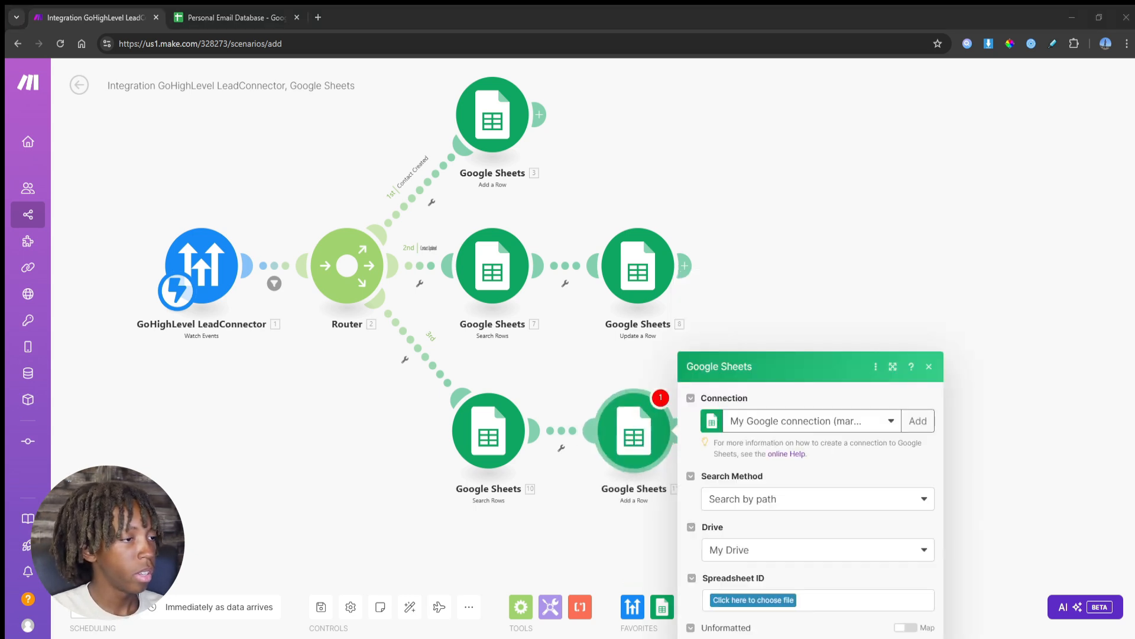
click(890, 606)
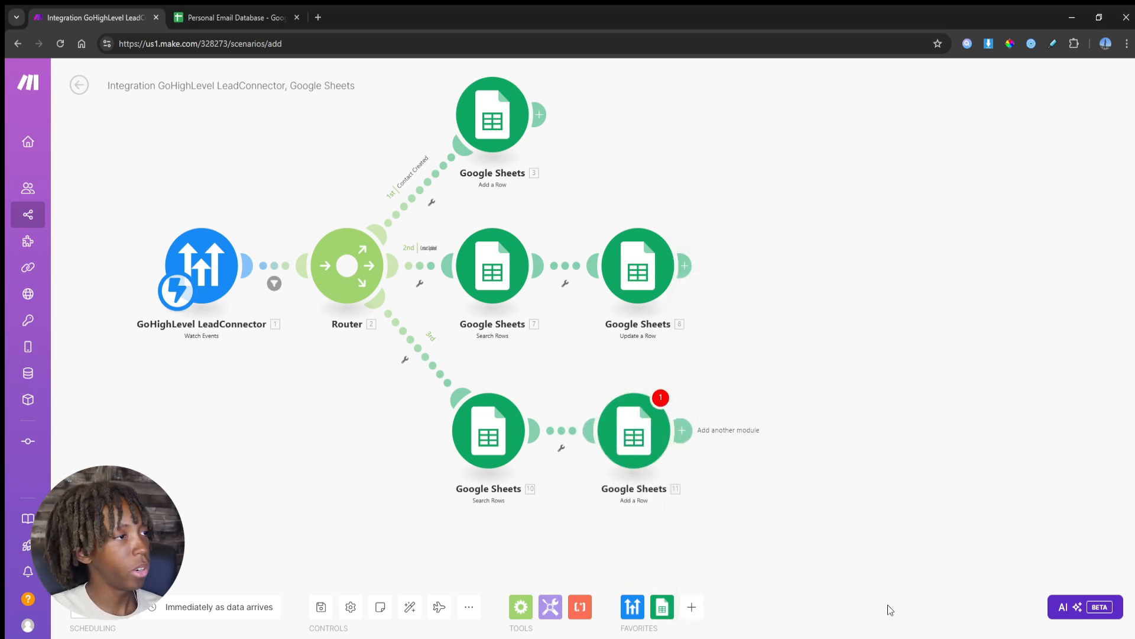
right_click(632, 432)
click(685, 576)
Step: Clone the first route's Add a Row module, attach it after the third route's Search Rows module and auto-align the scenario
right_click(497, 126)
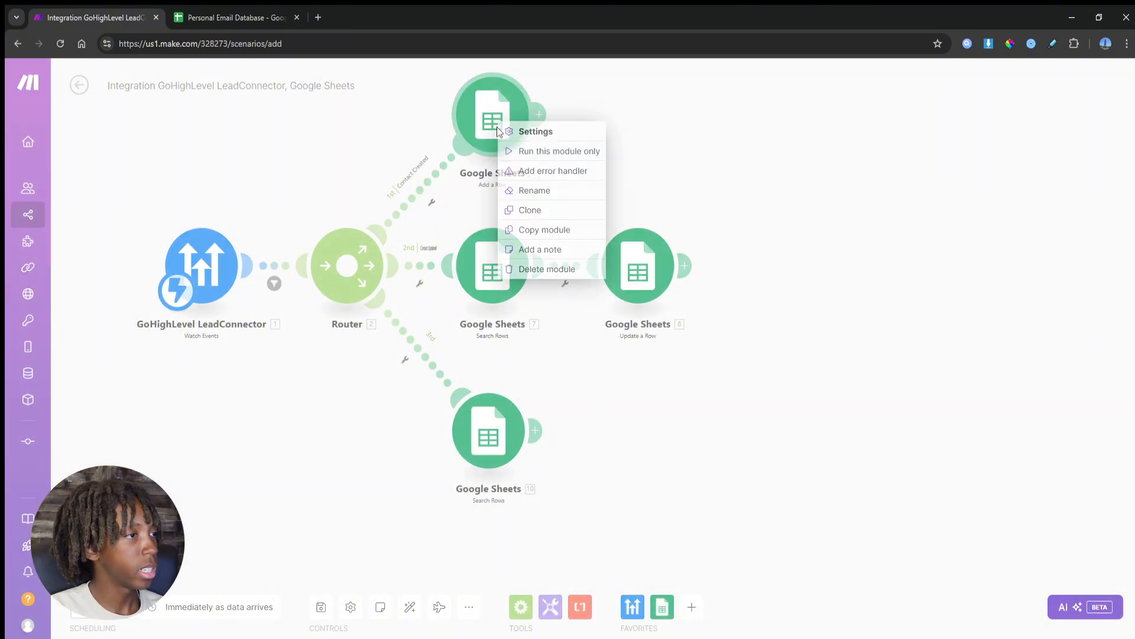
click(532, 210)
mouse_move(869, 284)
mouse_down()
mouse_move(615, 469)
mouse_move(629, 456)
mouse_up()
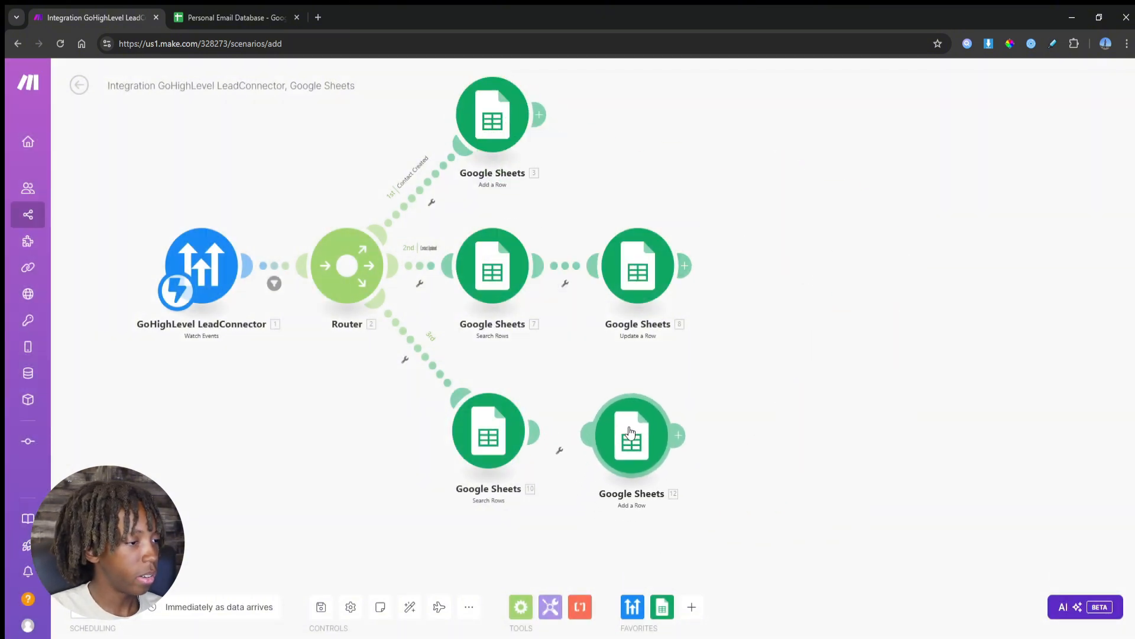
click(410, 607)
drag(537, 488, 362, 375)
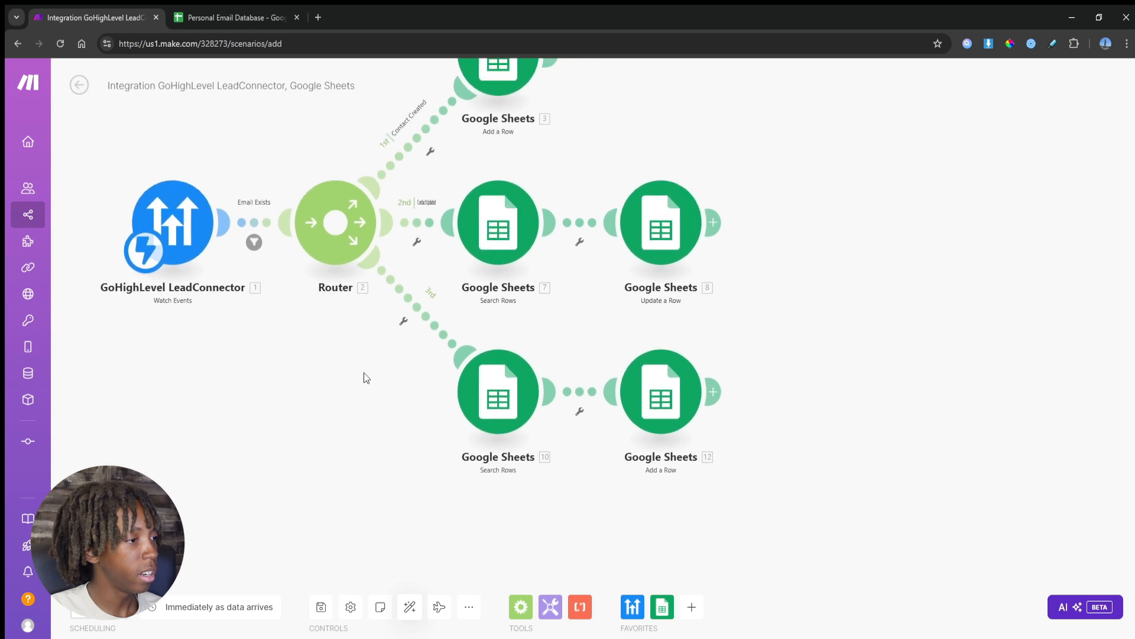
Step: Set up a filter between the third route's Search Rows and Add a Row modules, labelled "Email Doesn't Exist"
click(579, 410)
click(586, 423)
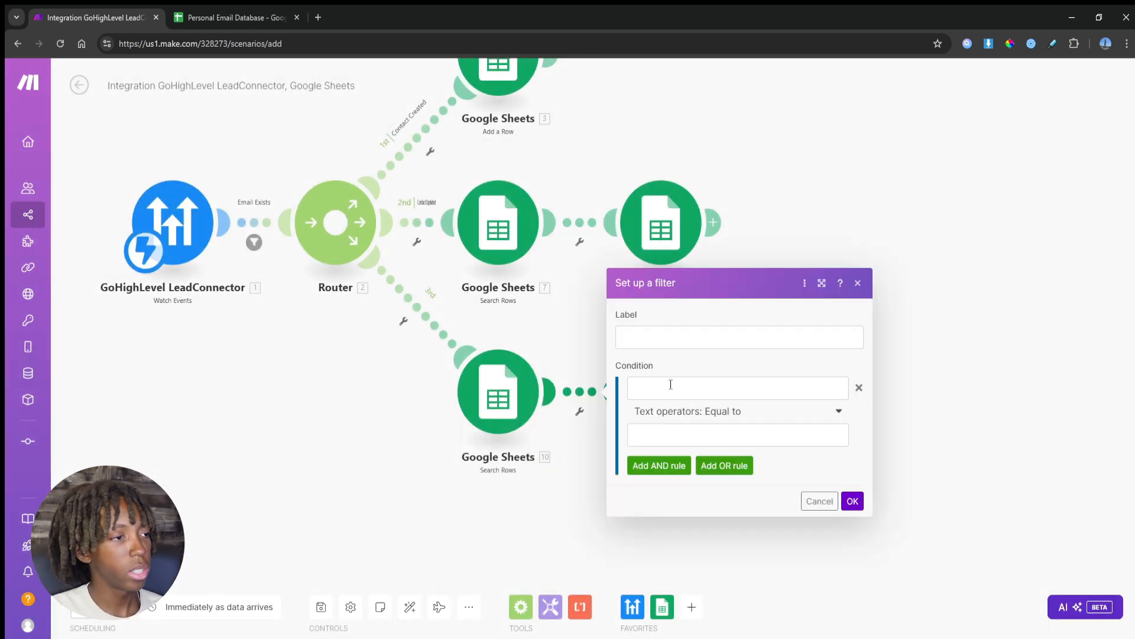
click(668, 344)
text(C)
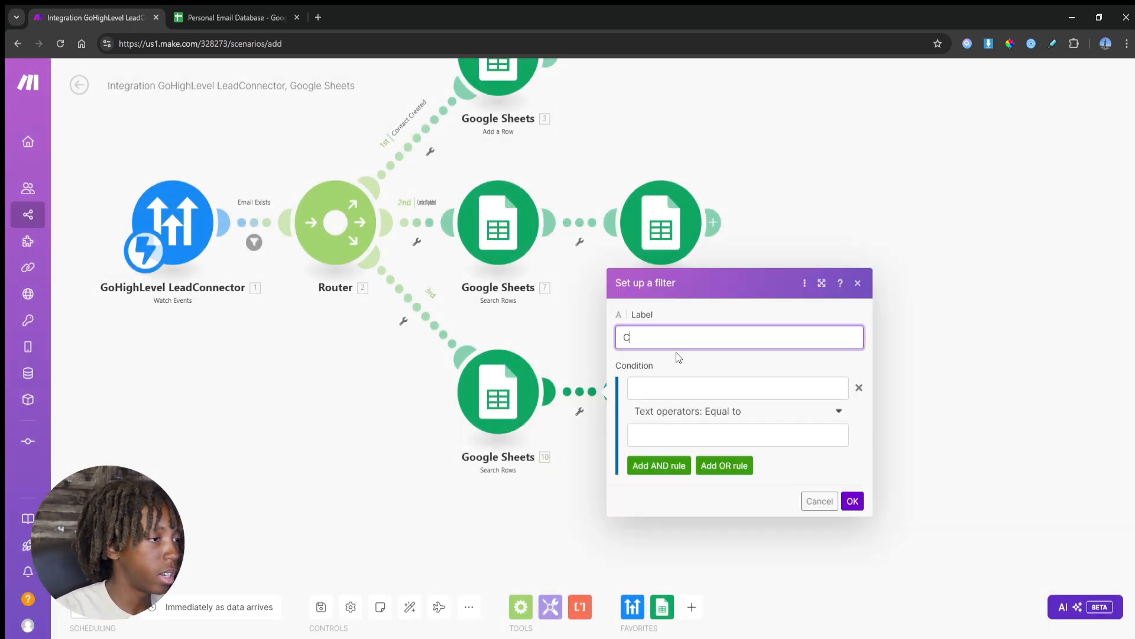
key(BackSpace)
text(Email Doesn't Exist)
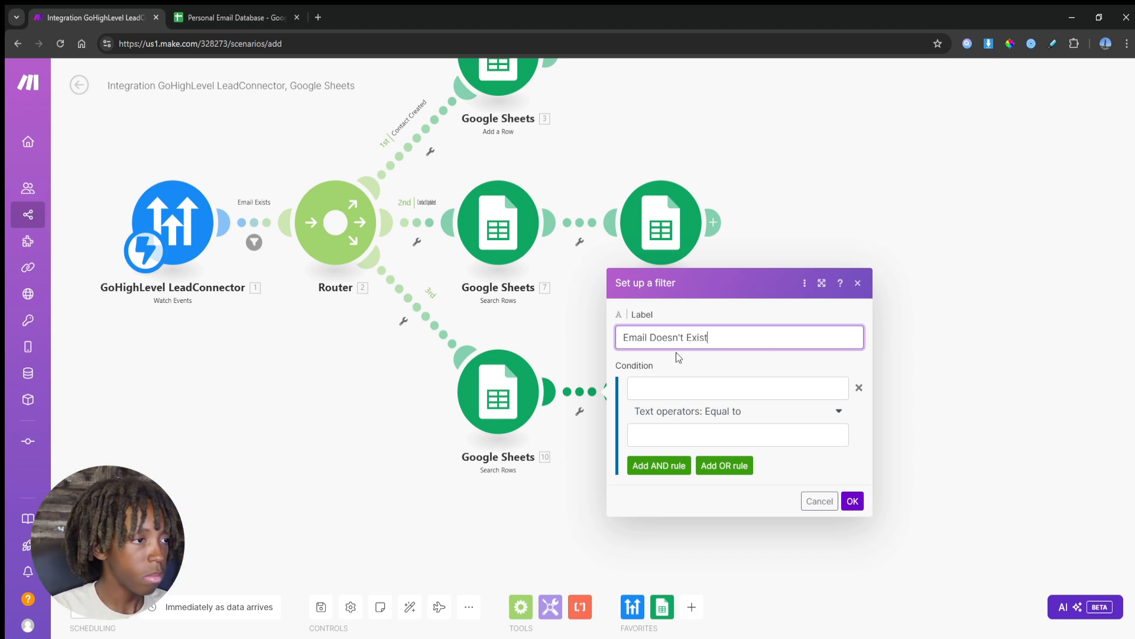
Step: Set the filter condition to the trigger's Email with the basic operator Does not exist, and save the filter
click(660, 390)
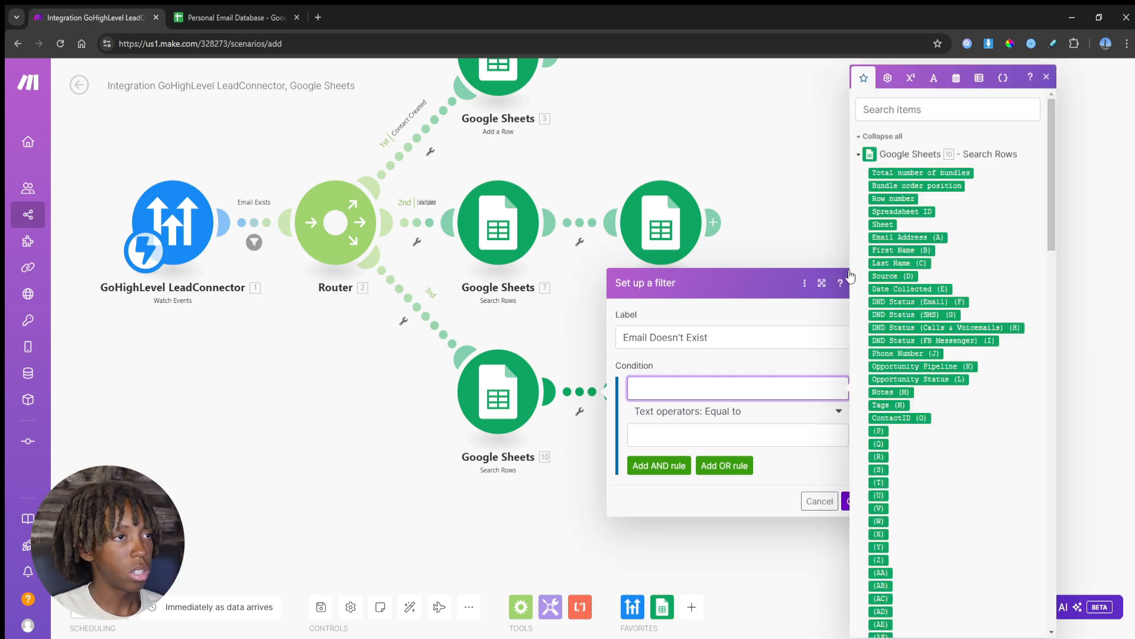
click(859, 155)
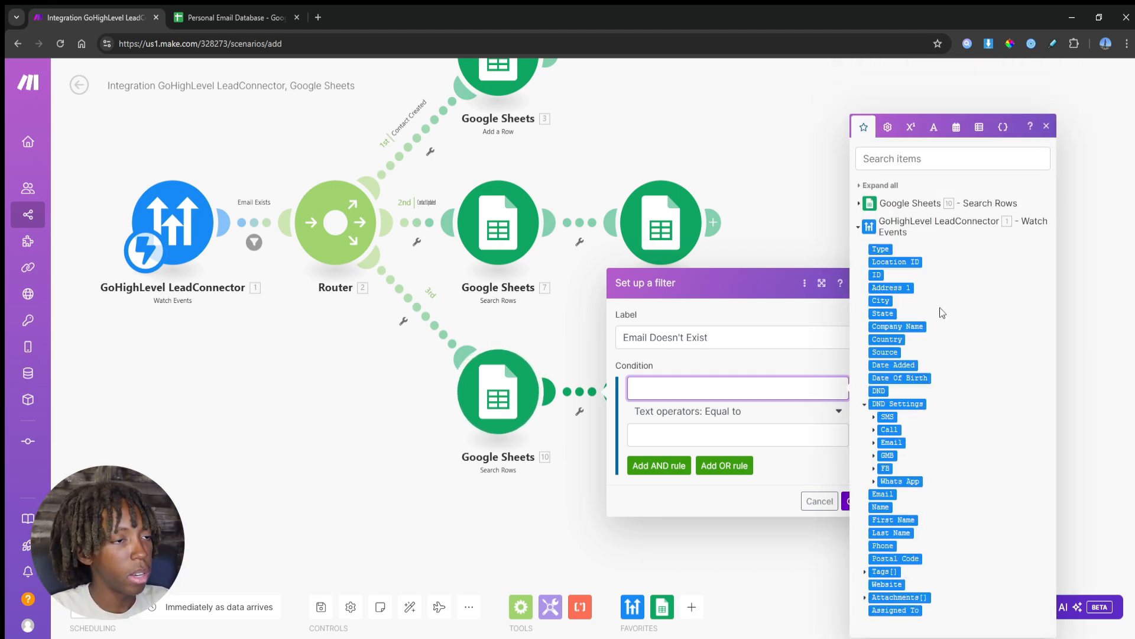
click(881, 493)
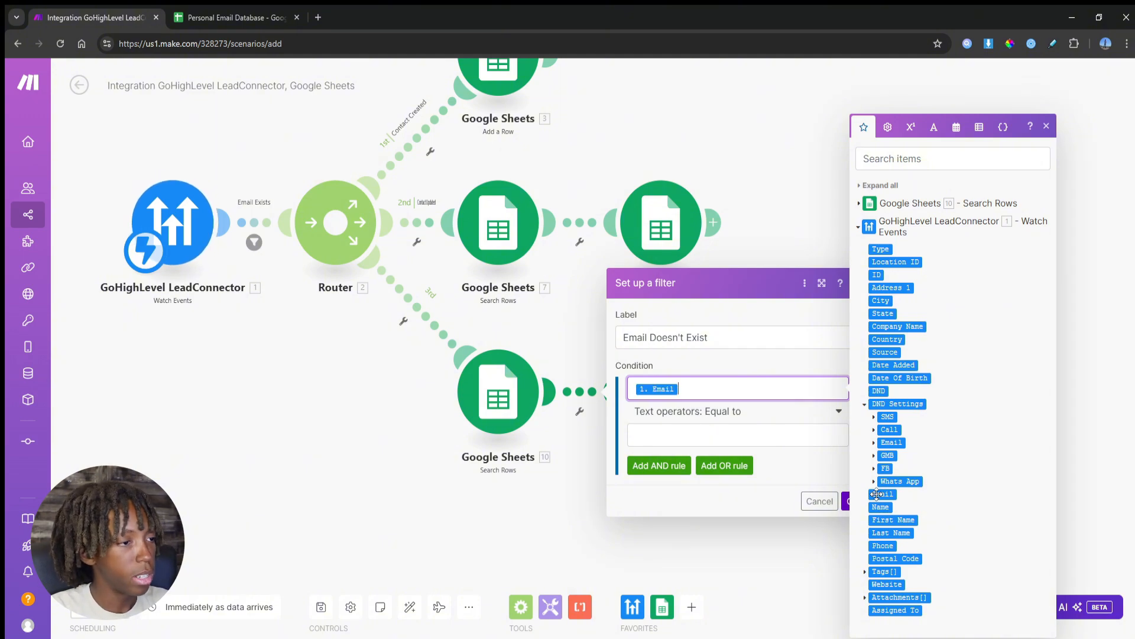
click(717, 413)
click(720, 490)
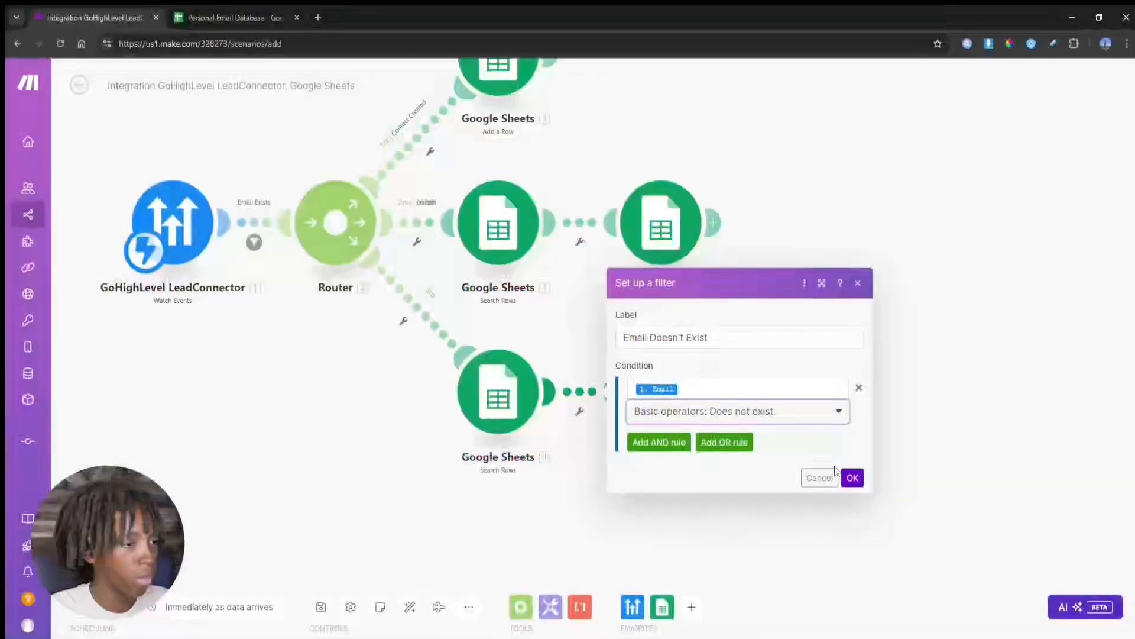
click(882, 494)
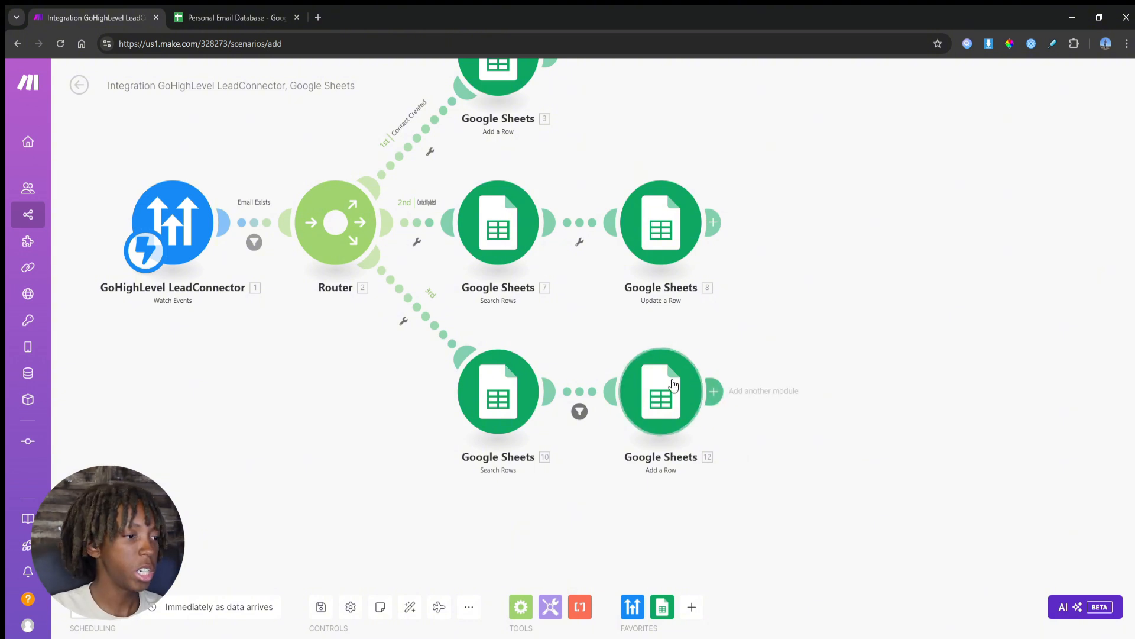
Step: Save the contact scenario and create a new scenario from the scenario list
click(321, 608)
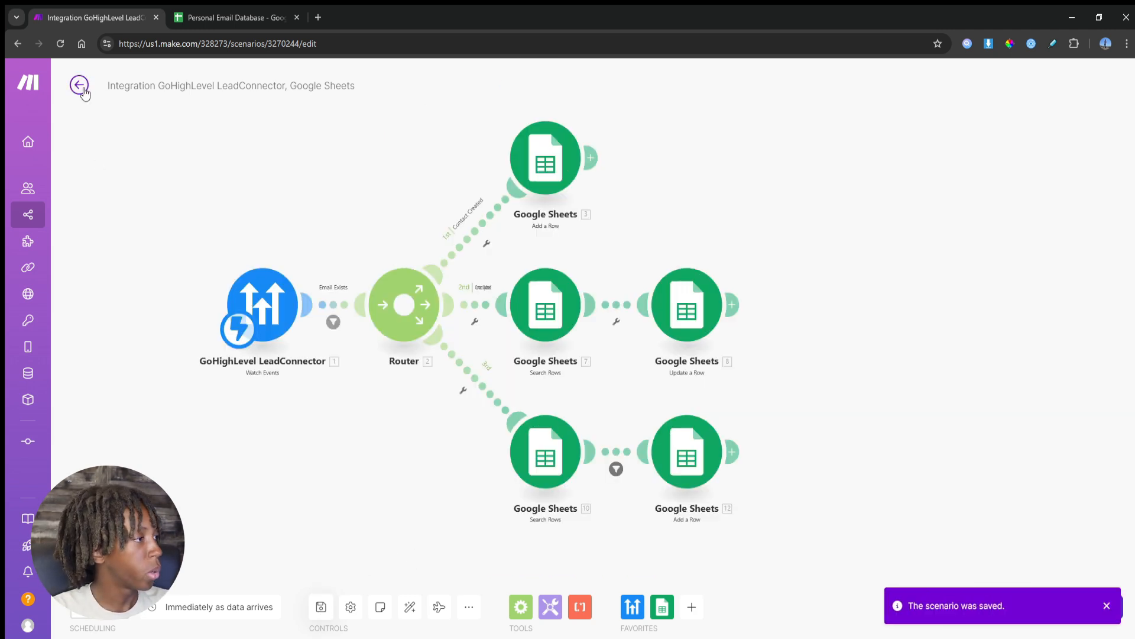
click(46, 220)
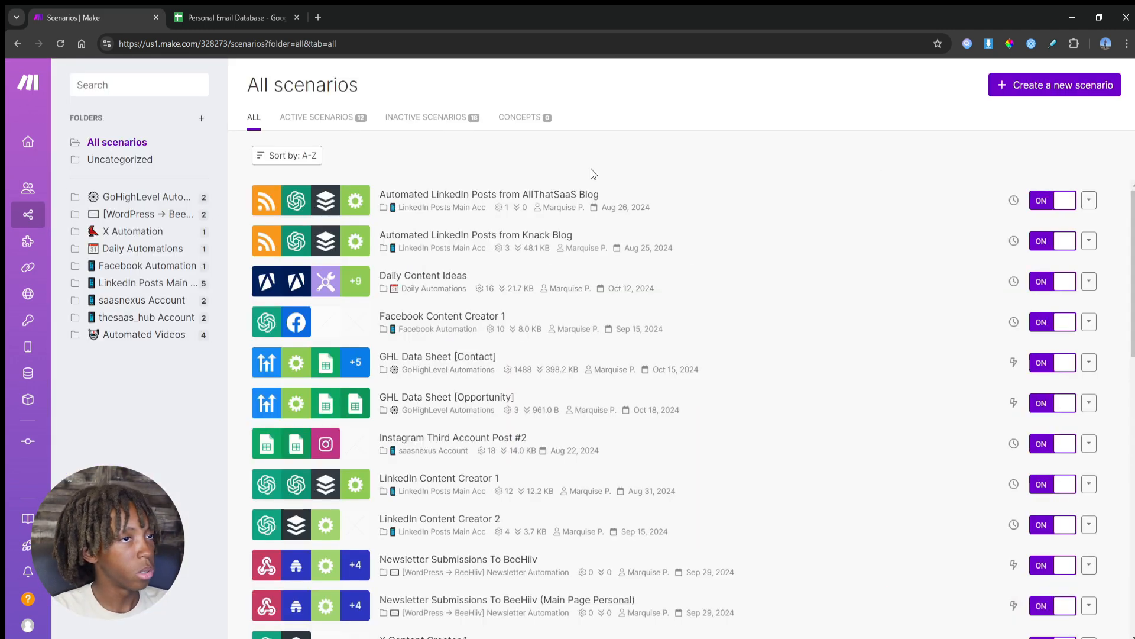
click(1043, 88)
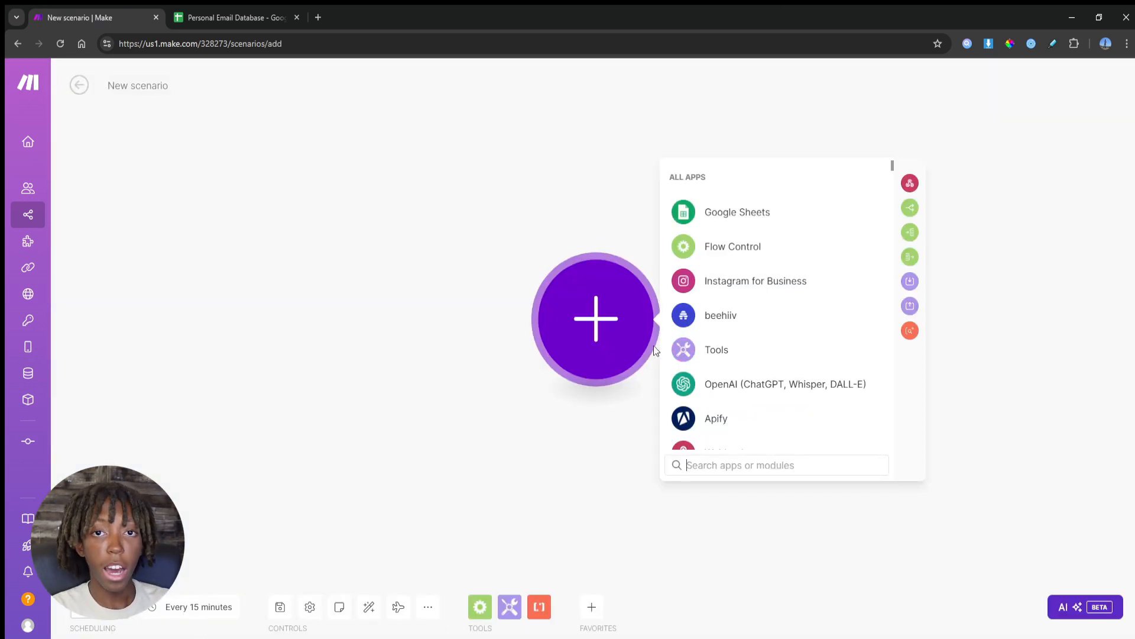
Step: Add the GoHighLevel LeadConnector Watch Events trigger as the new scenario's first module
text(h)
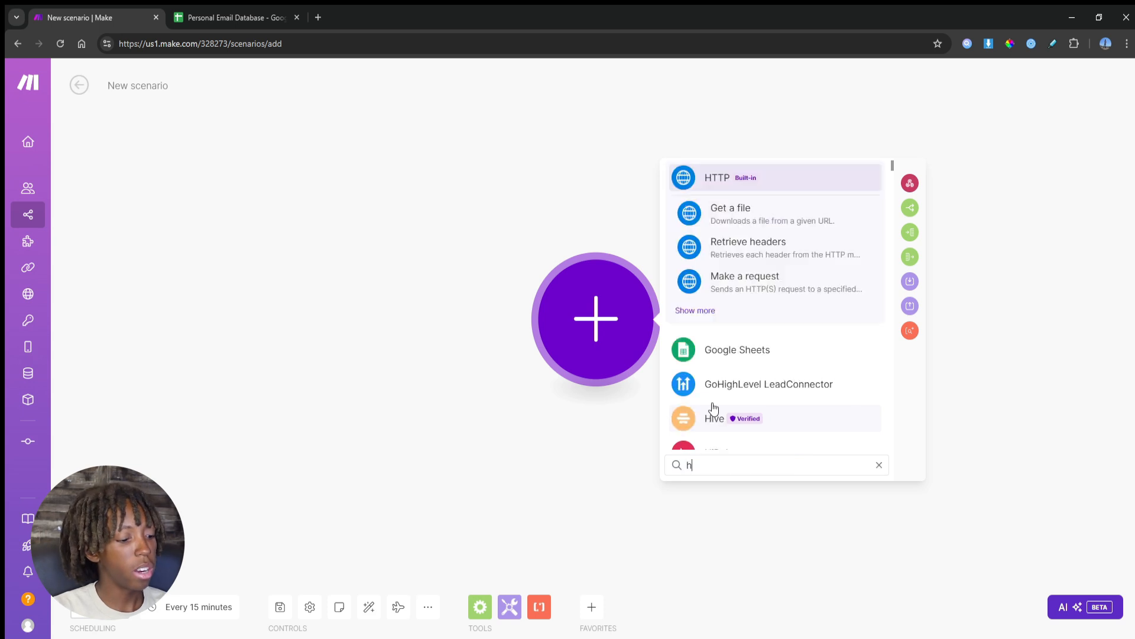
text(igh)
click(726, 220)
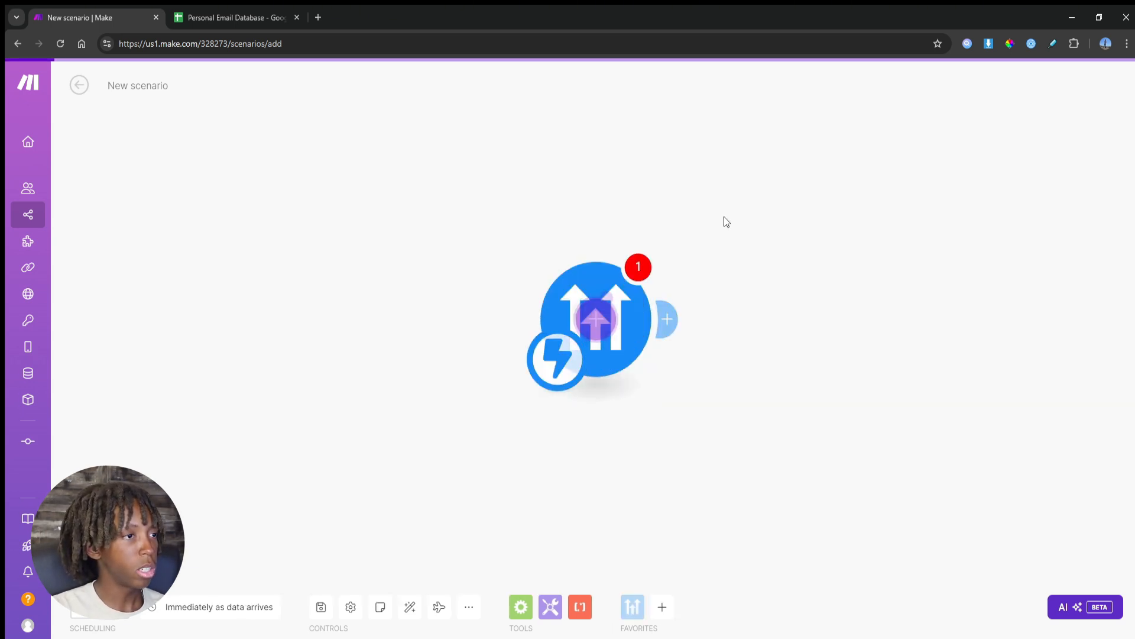
Step: Create a webhook for the trigger with record type Opportunity and all events selected, and save the scenario
click(713, 317)
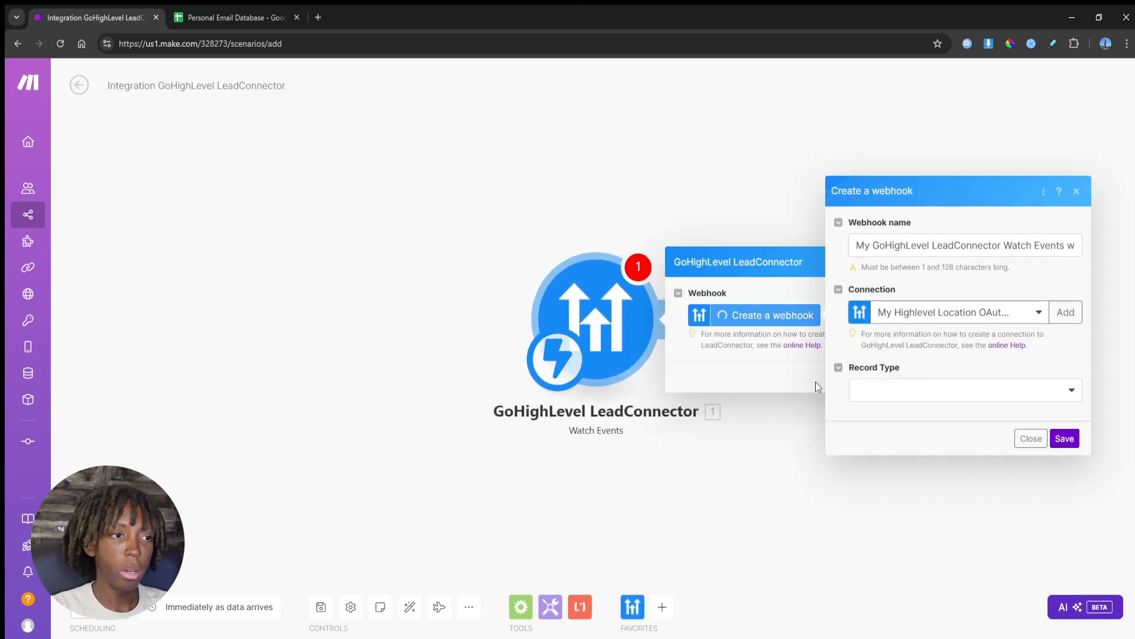
click(926, 395)
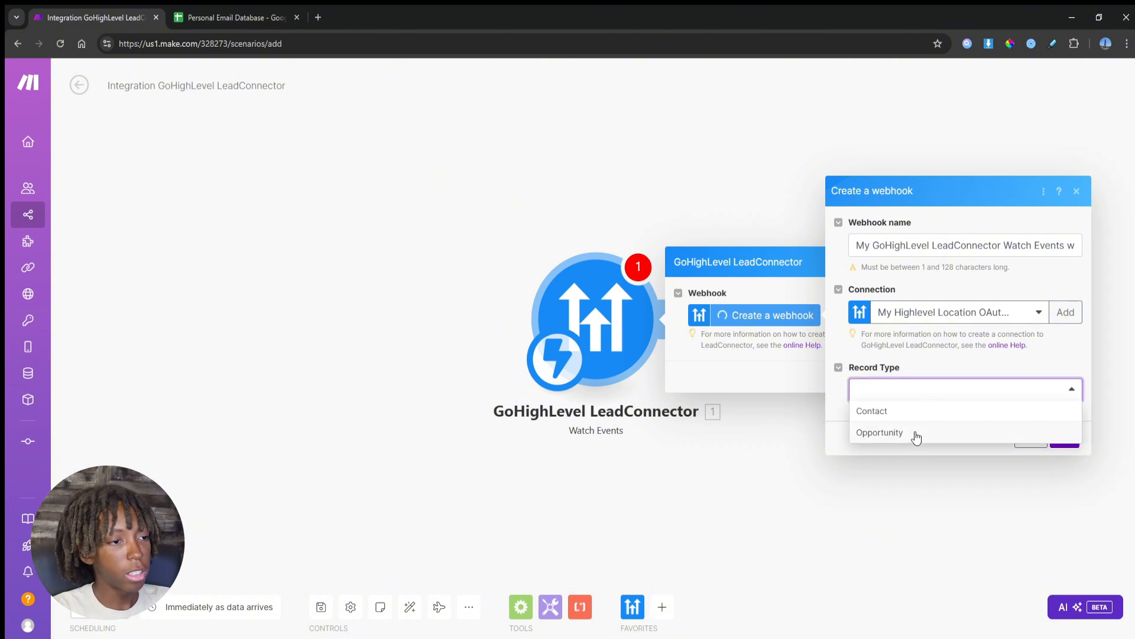
click(908, 432)
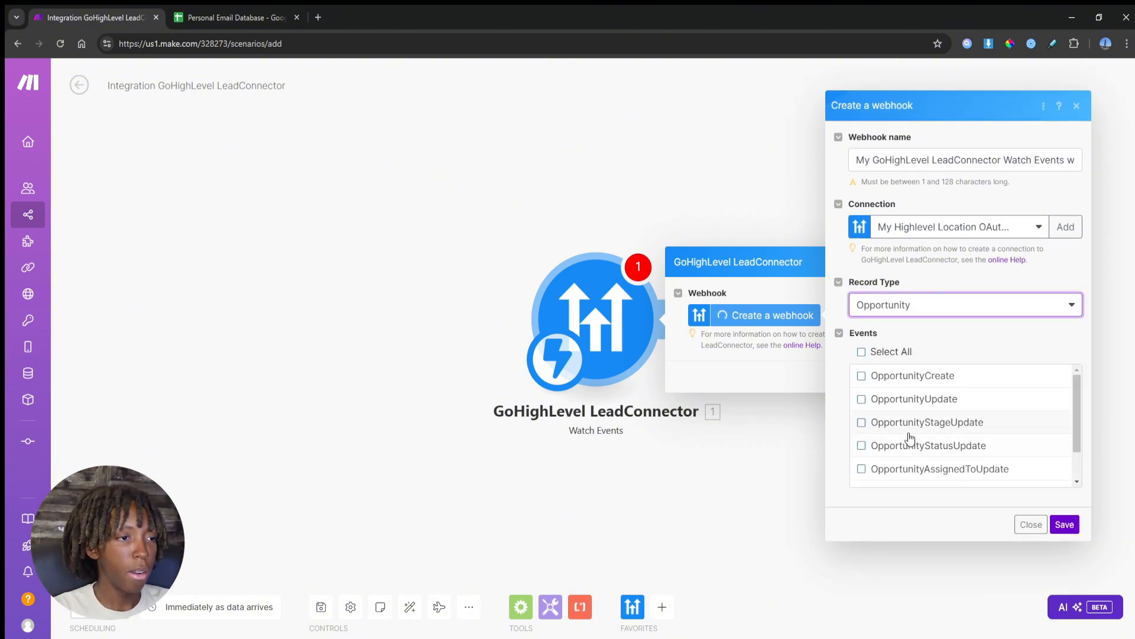
scroll(898, 426, down, 1)
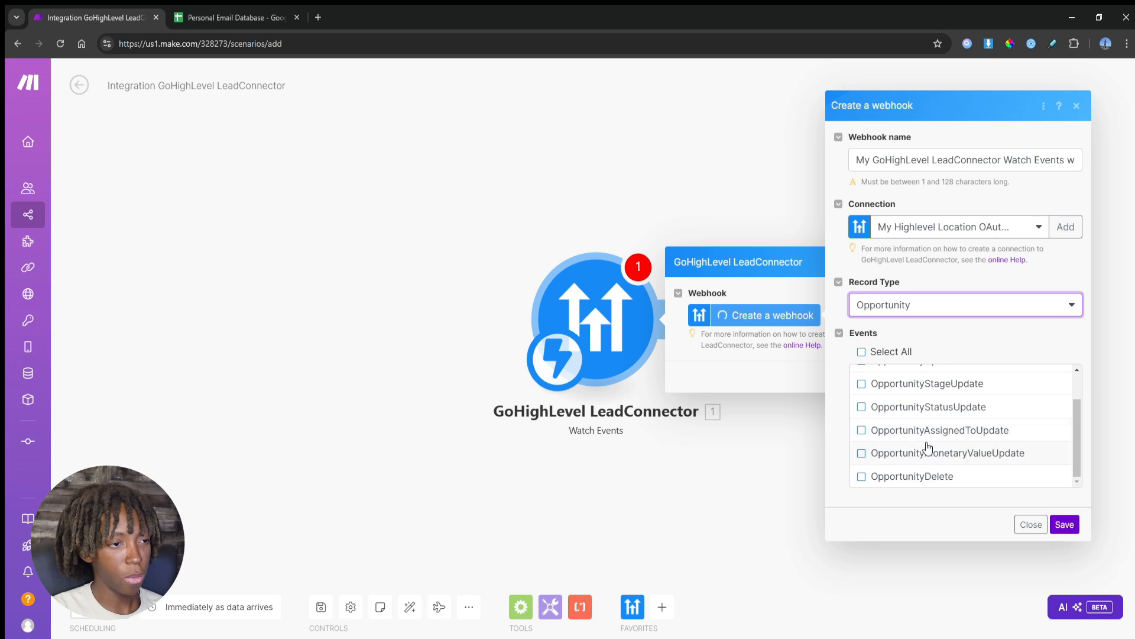
scroll(927, 447, up, 1)
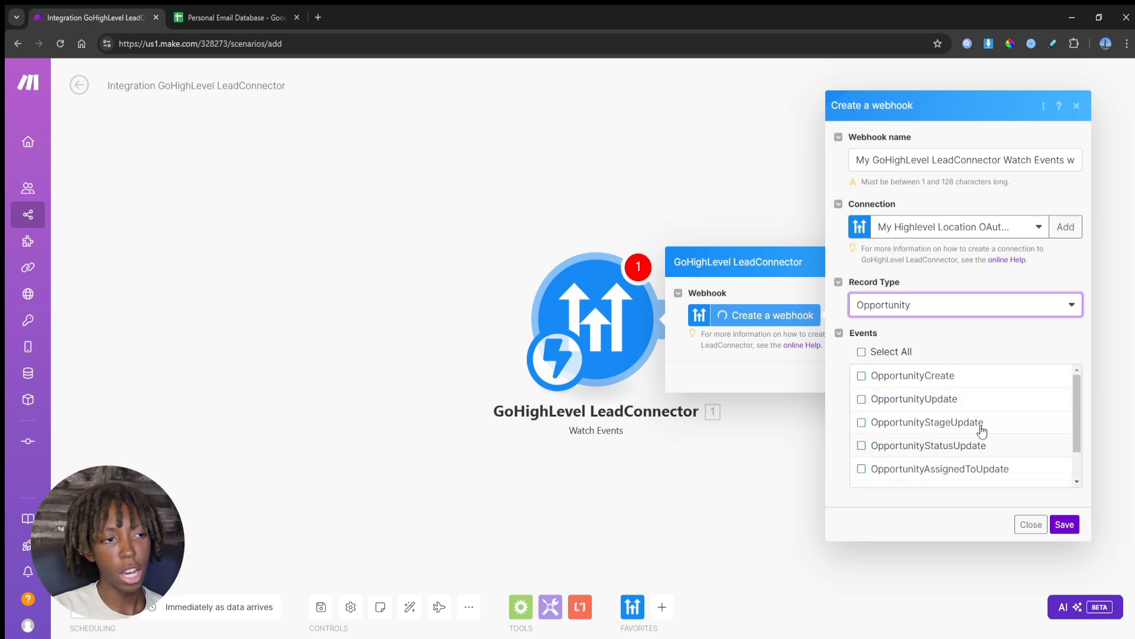
click(863, 353)
scroll(946, 393, down, 2)
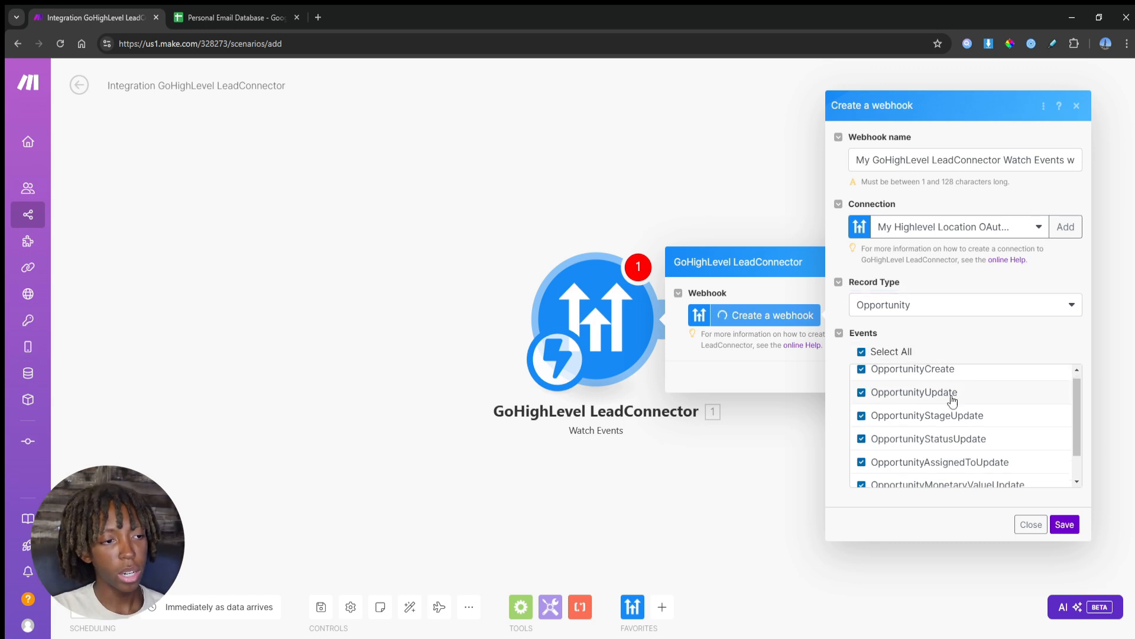
click(1064, 524)
click(911, 397)
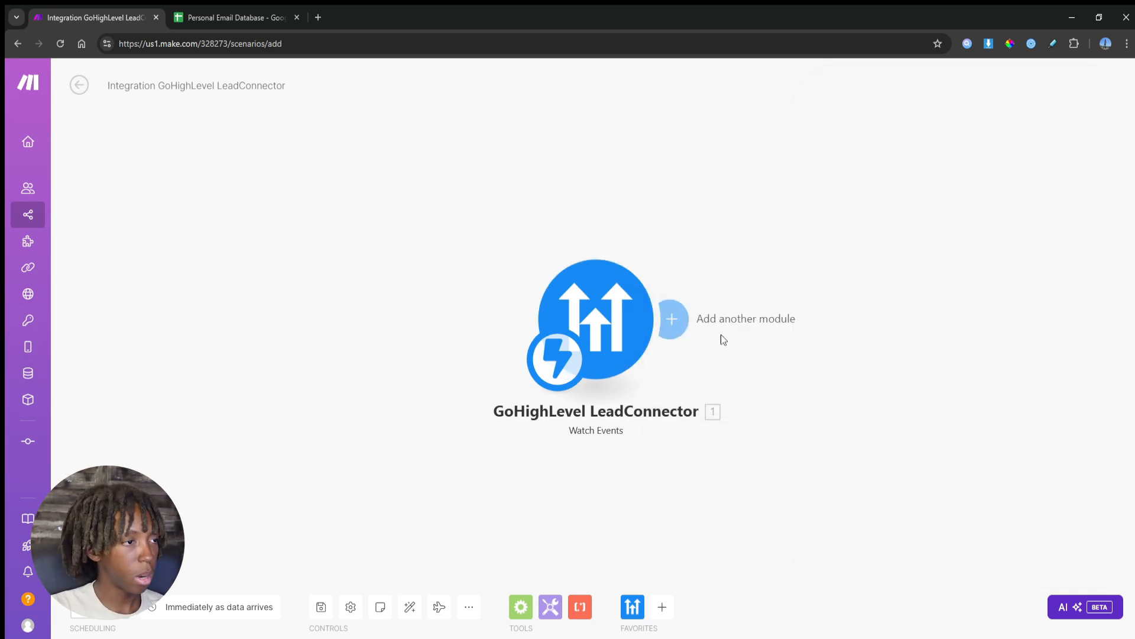
click(324, 606)
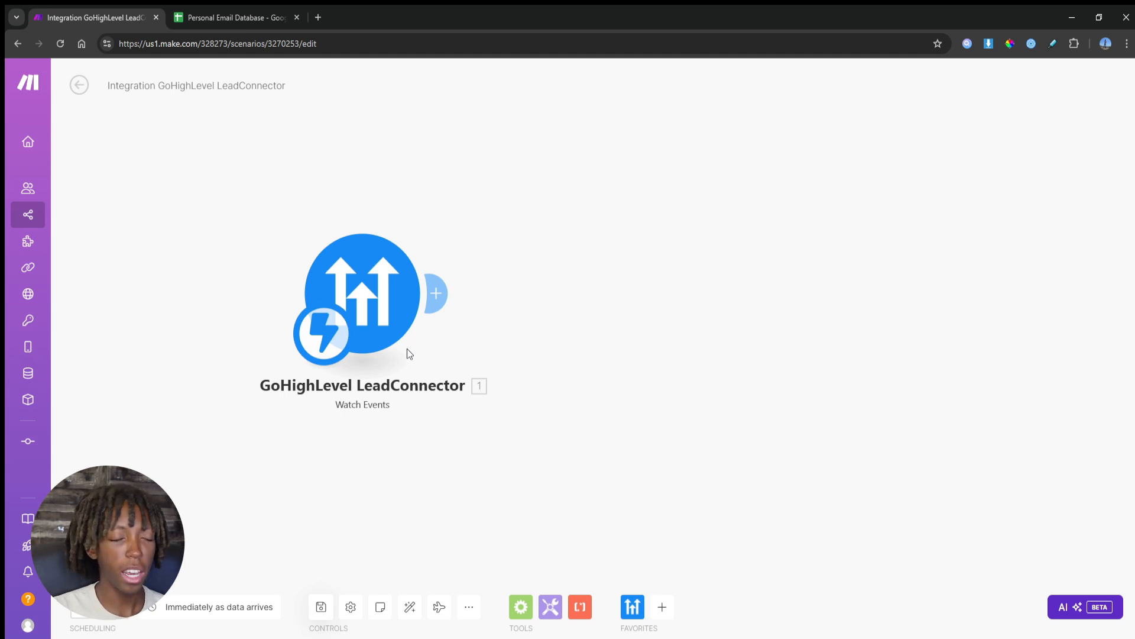
Step: Add a Google Sheets Search Rows module after the Watch Events trigger
click(436, 292)
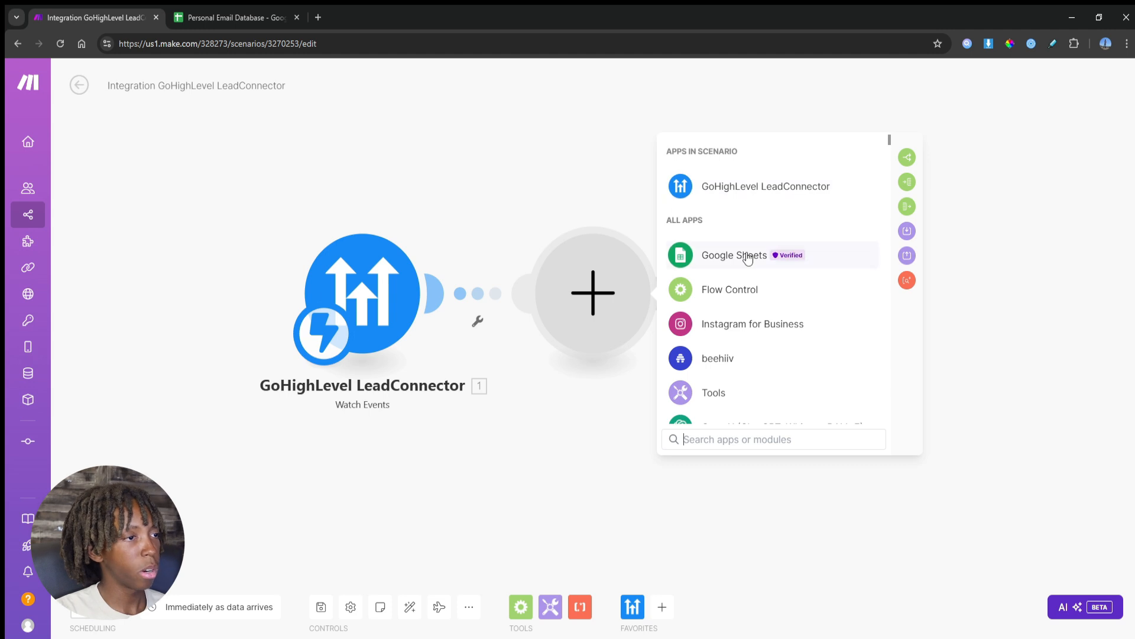
click(719, 258)
scroll(792, 319, down, 1)
scroll(792, 331, down, 1)
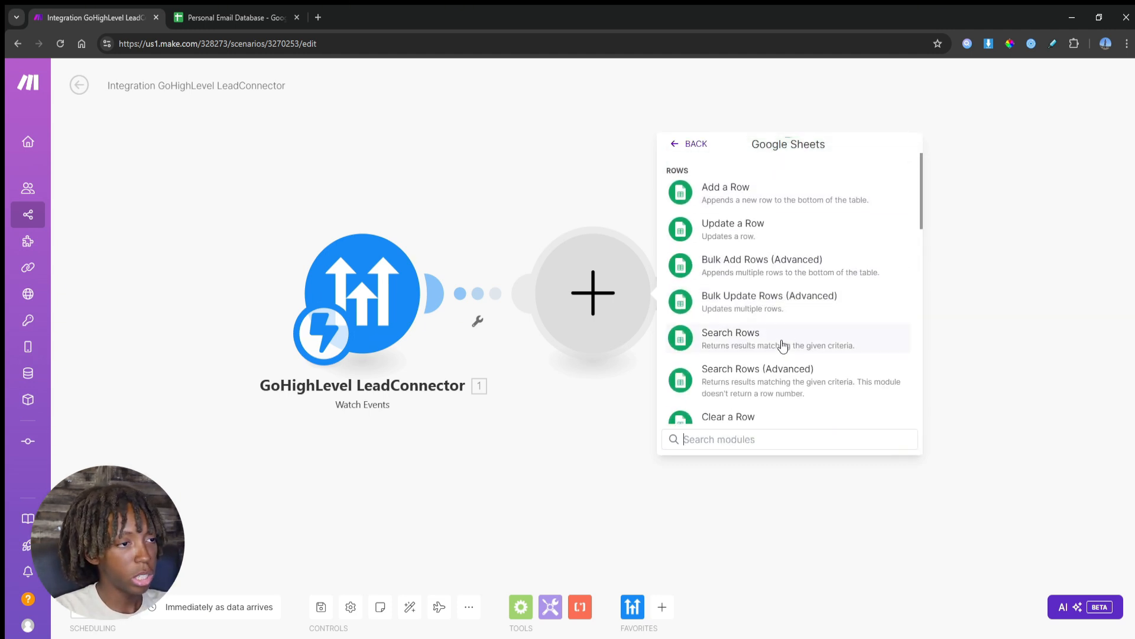
click(784, 341)
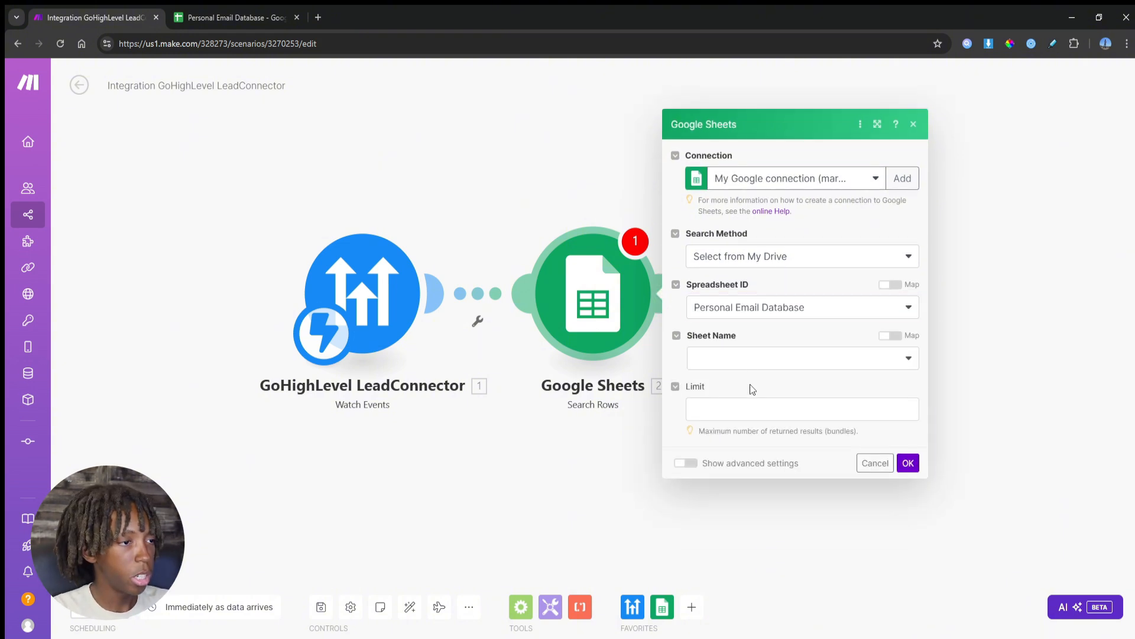
Step: Select the Video DataBase sheet of the Personal Email Database spreadsheet in Search Rows and save the settings
click(750, 358)
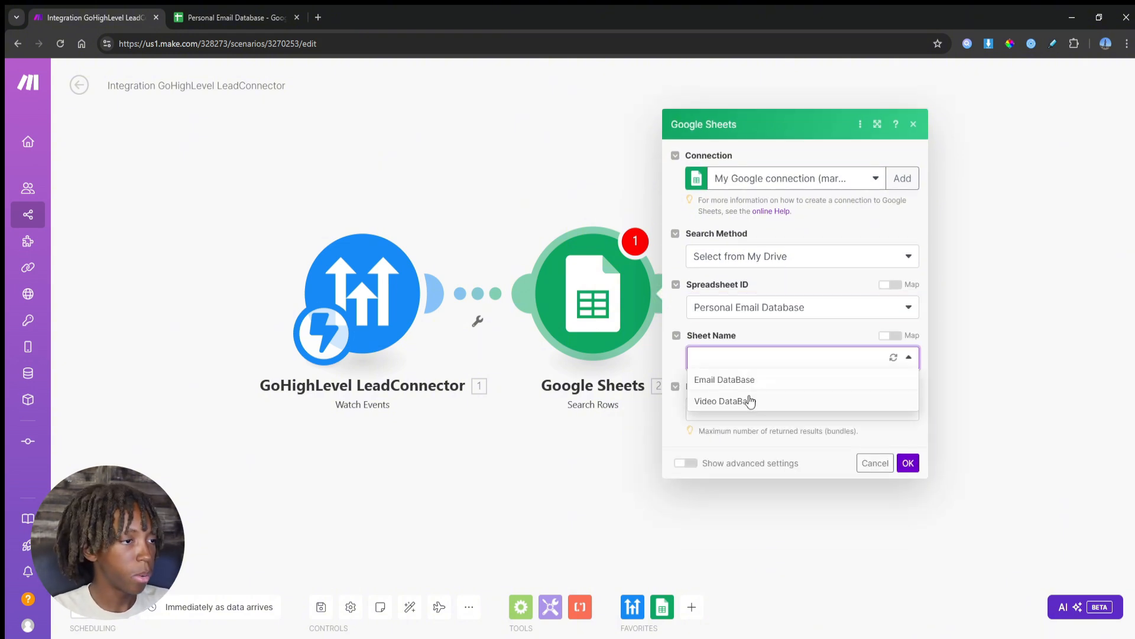
click(747, 398)
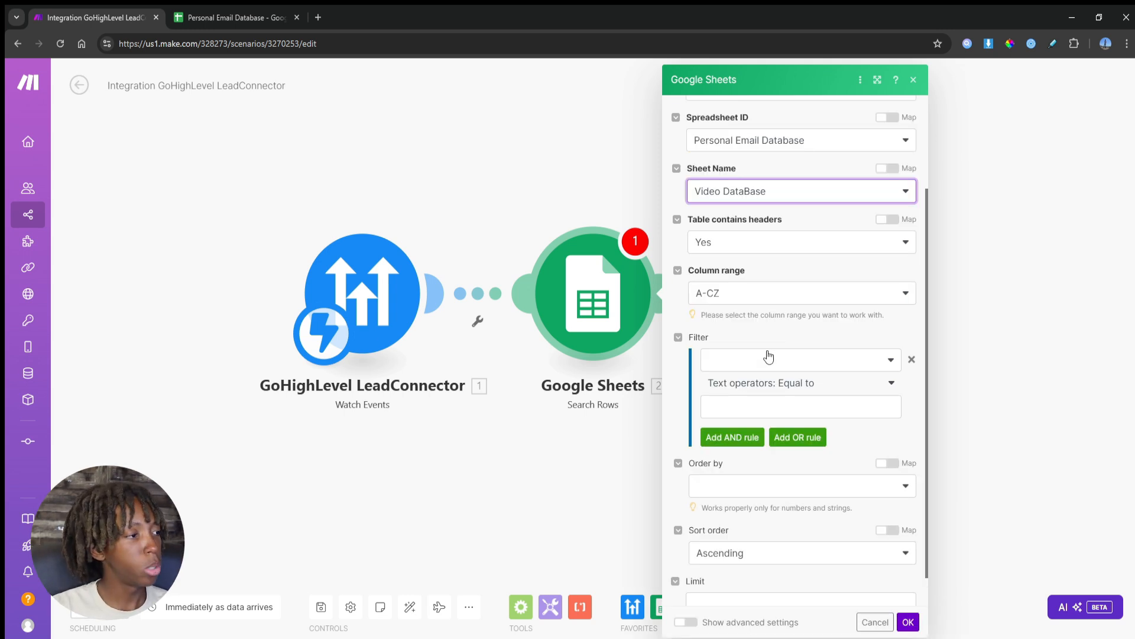
click(909, 622)
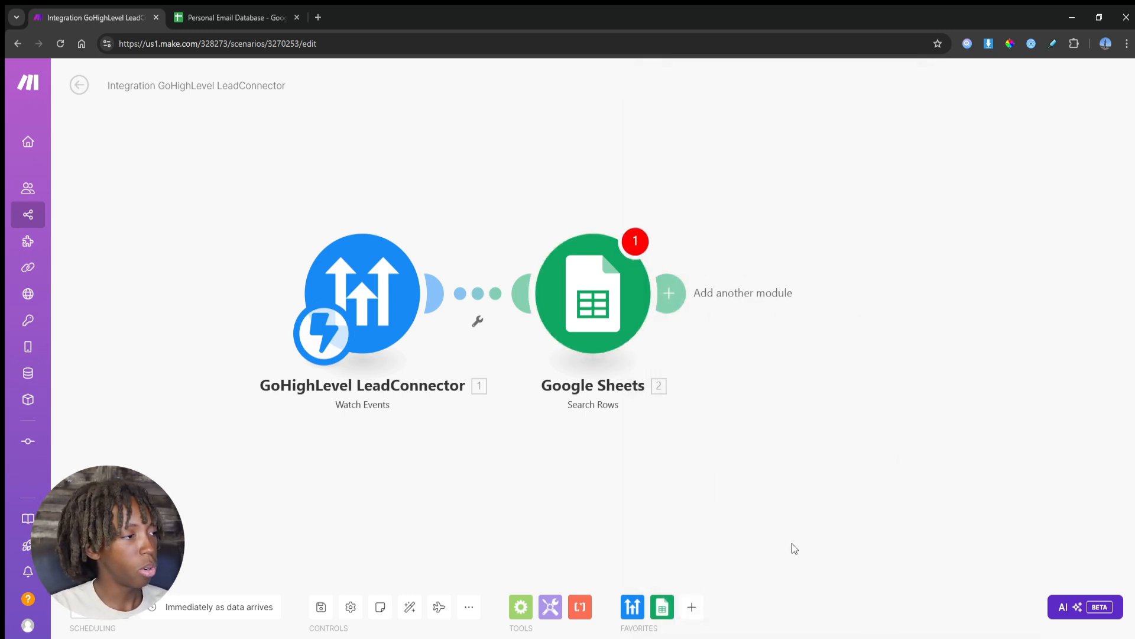
click(336, 280)
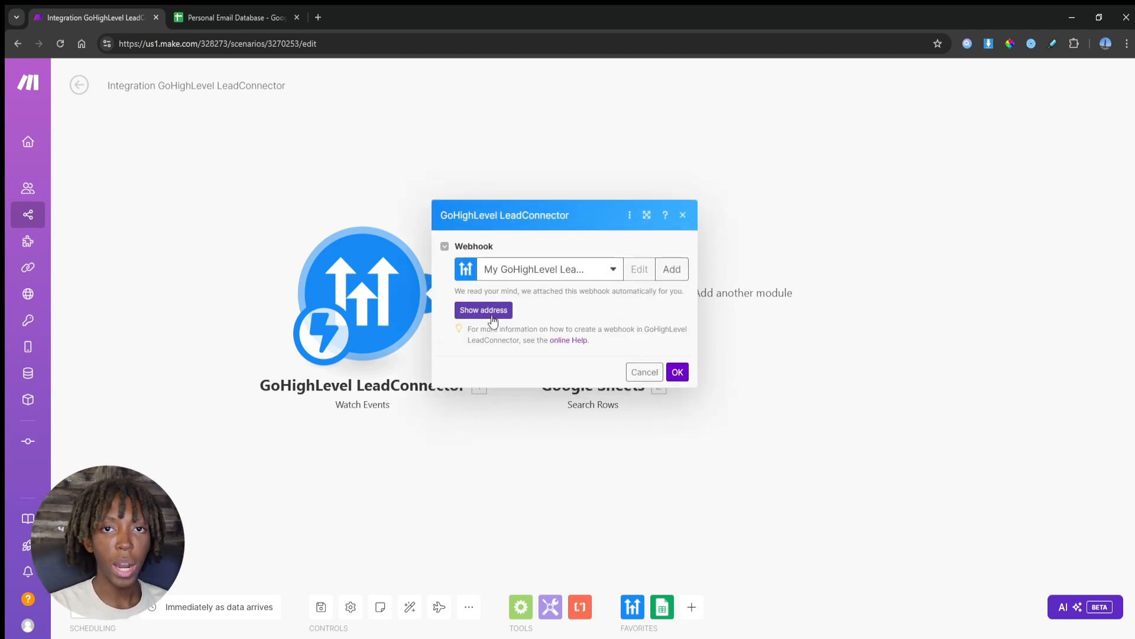
click(677, 372)
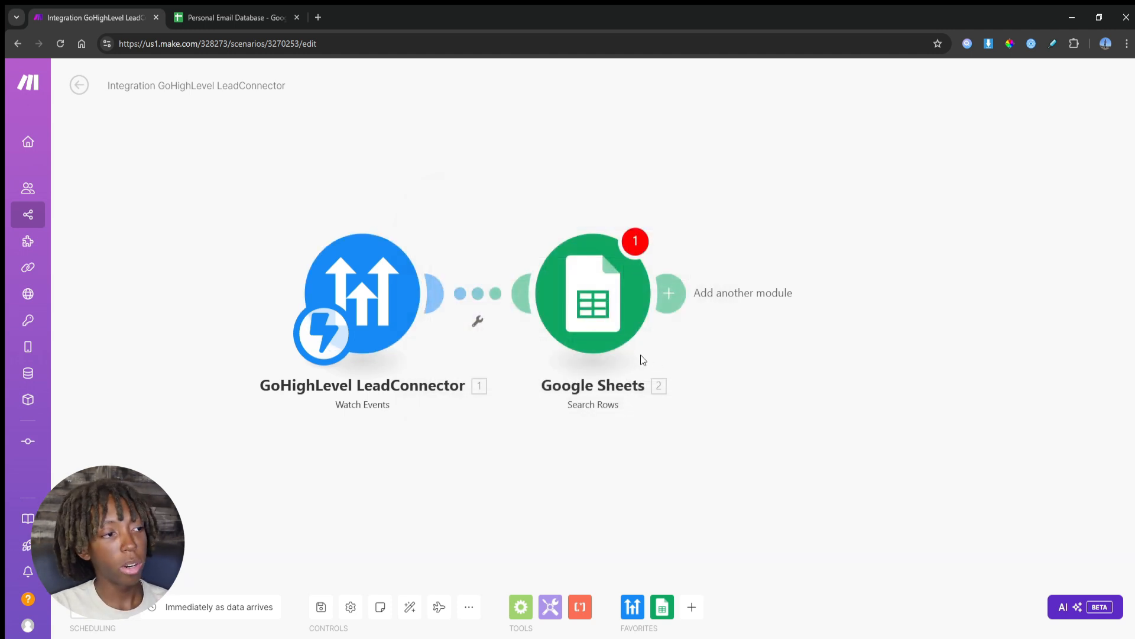
Step: Set the Search Rows filter to ContactID (O) equal to the trigger's ID
click(621, 350)
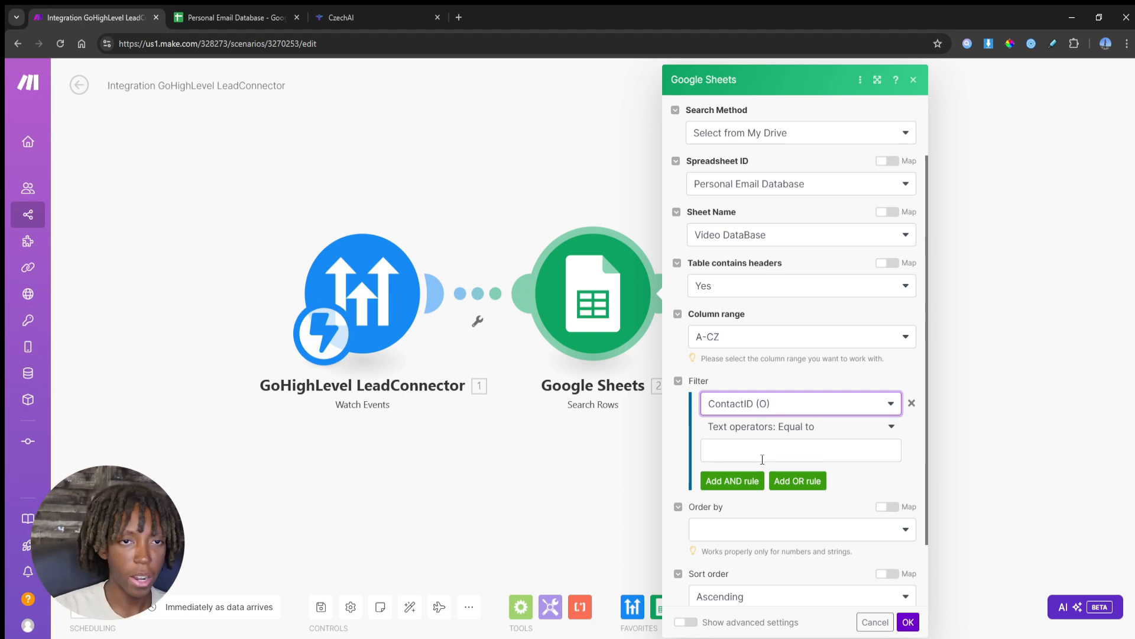
click(762, 460)
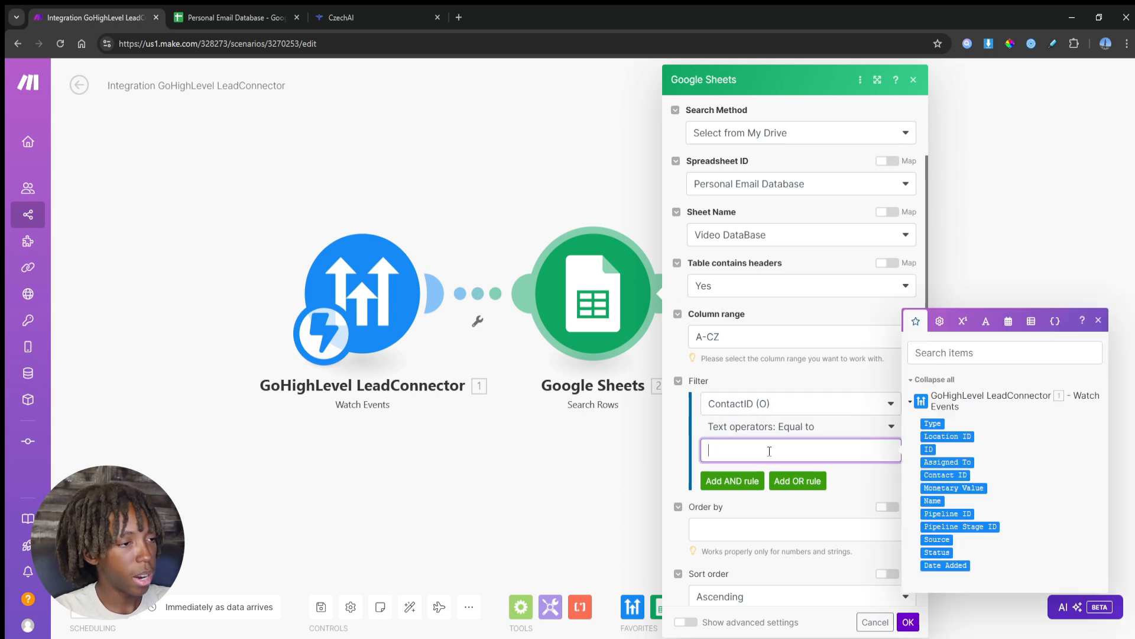
click(930, 449)
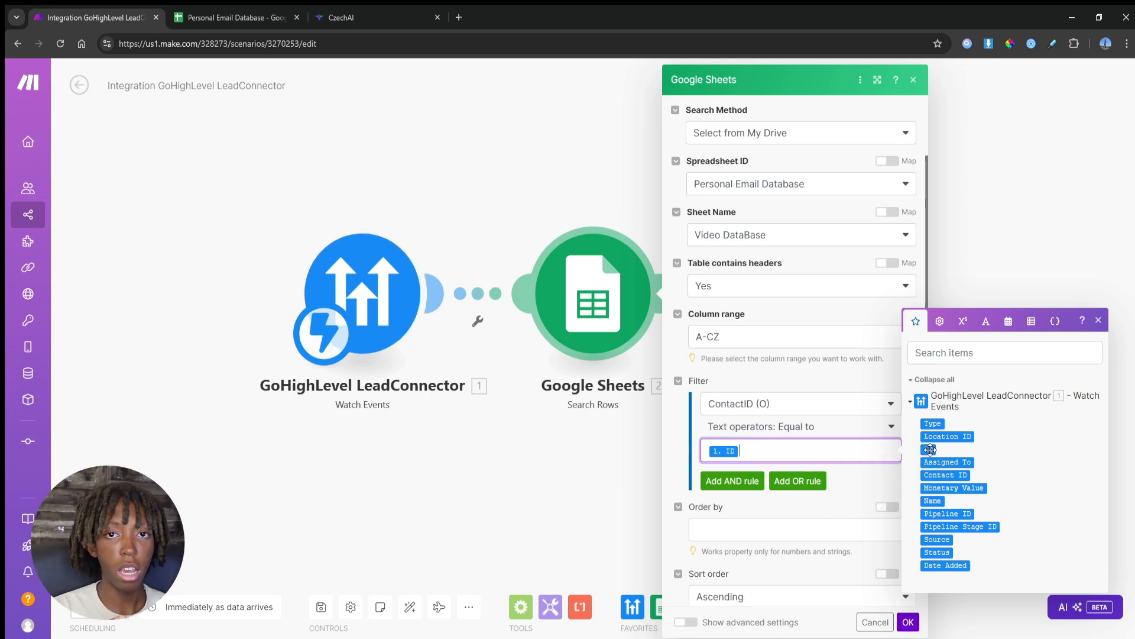
scroll(846, 414, down, 2)
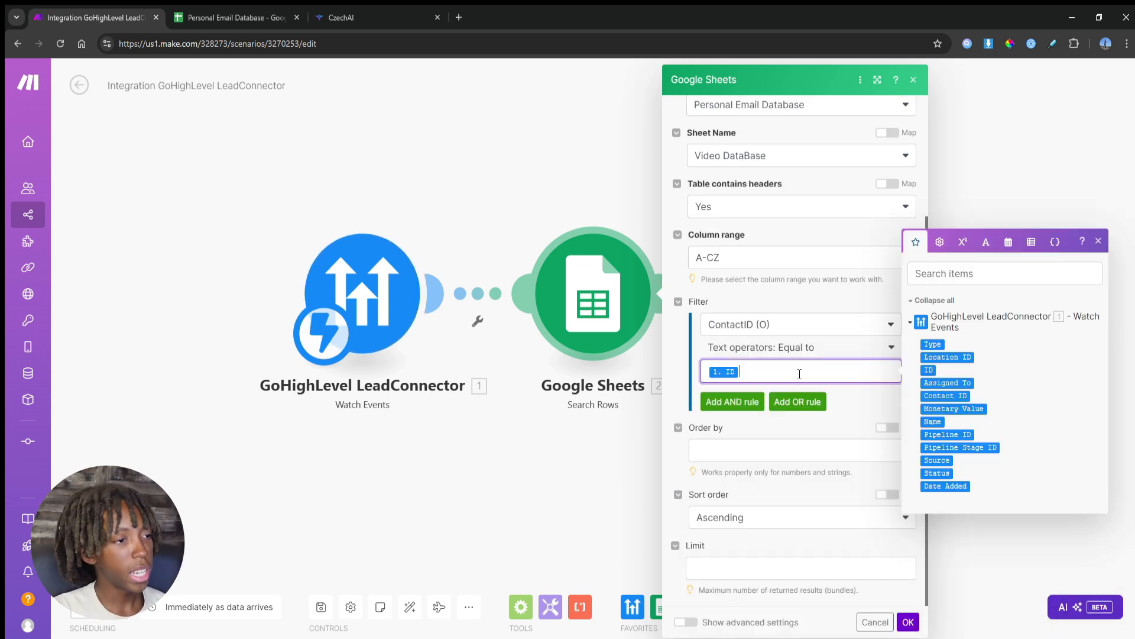
Step: Order the Search Rows results by ContactID (O)
click(852, 418)
click(766, 453)
scroll(743, 511, down, 5)
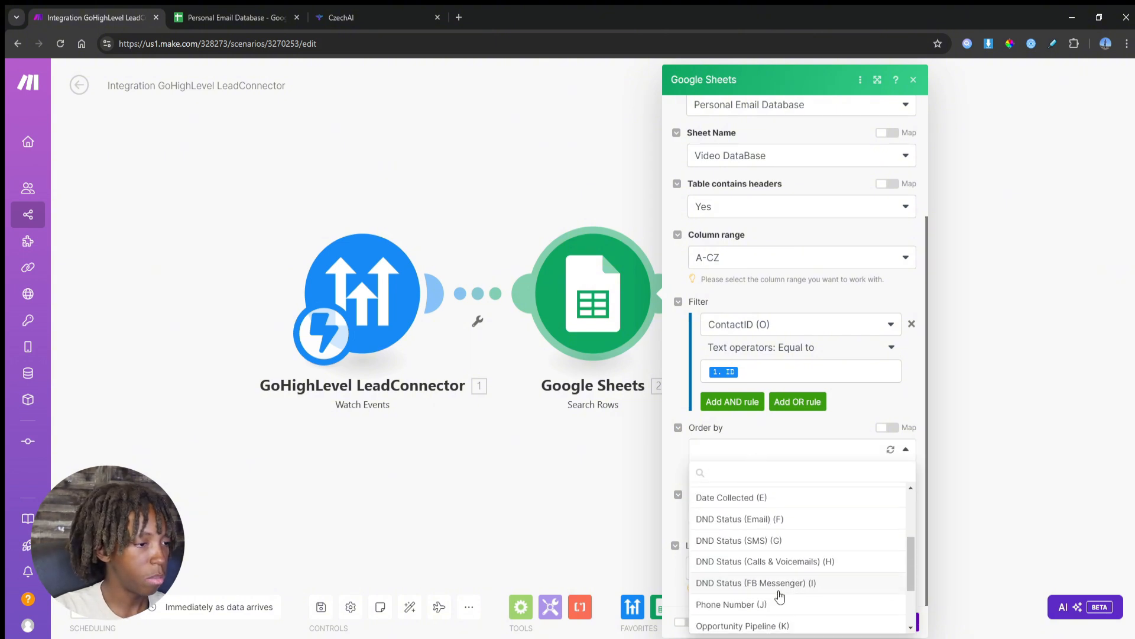
click(748, 616)
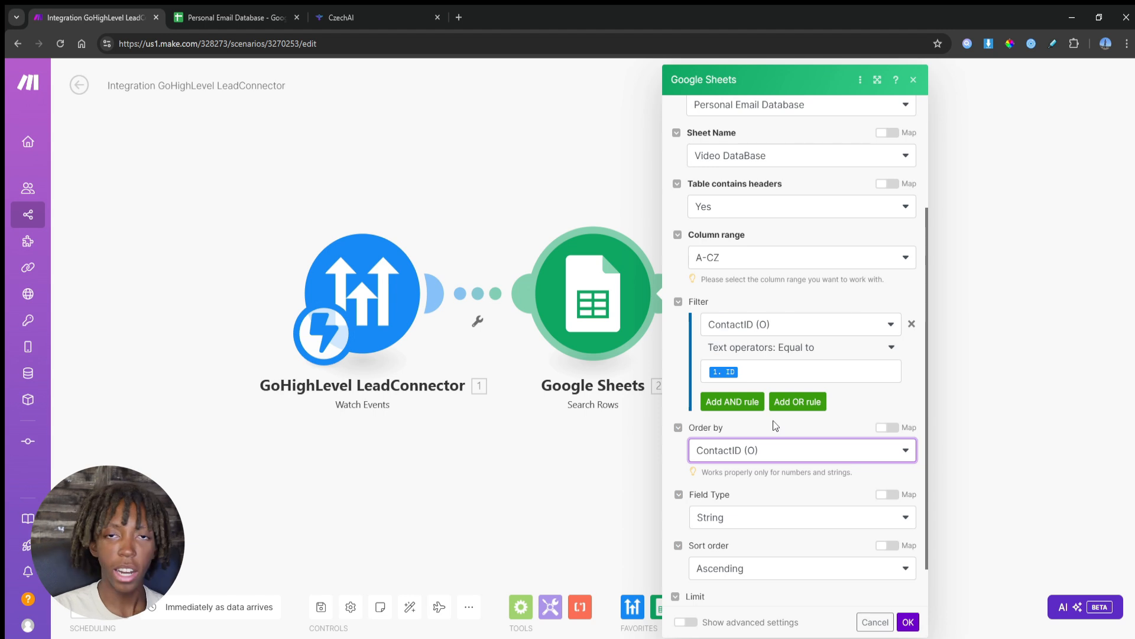
Step: Check the Order by column choice and confirm the Search Rows module settings
click(826, 447)
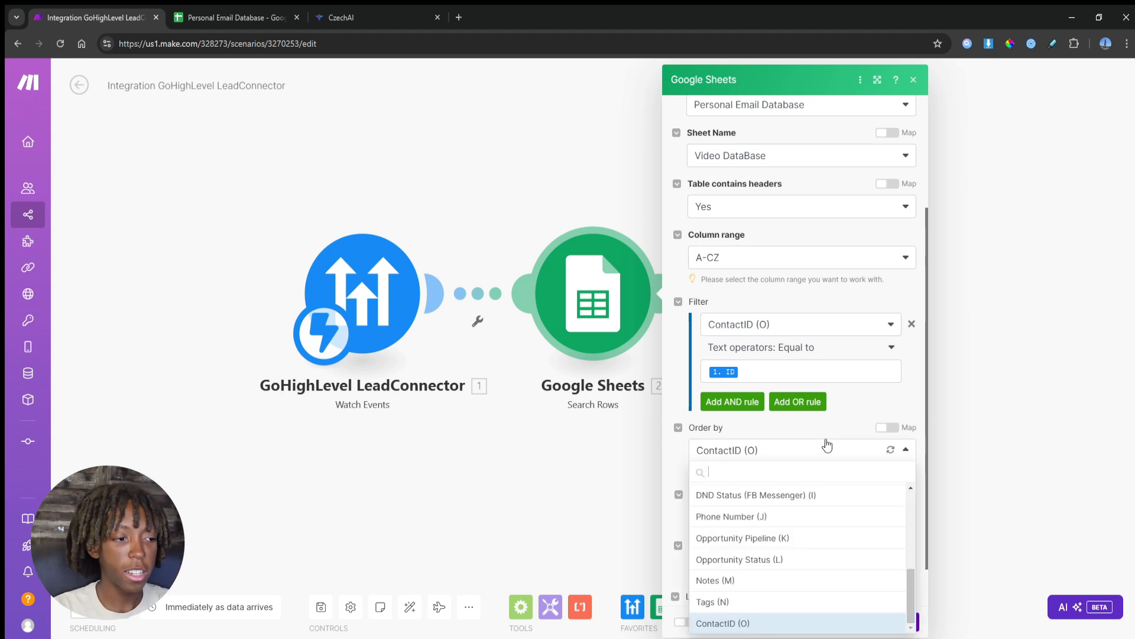
click(828, 423)
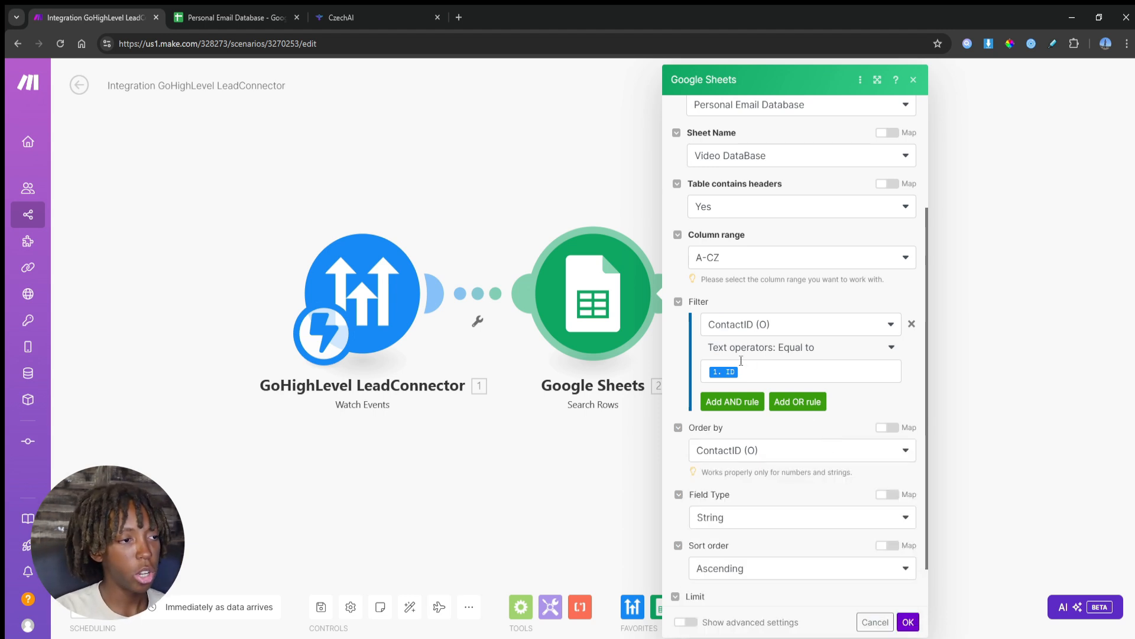
click(908, 622)
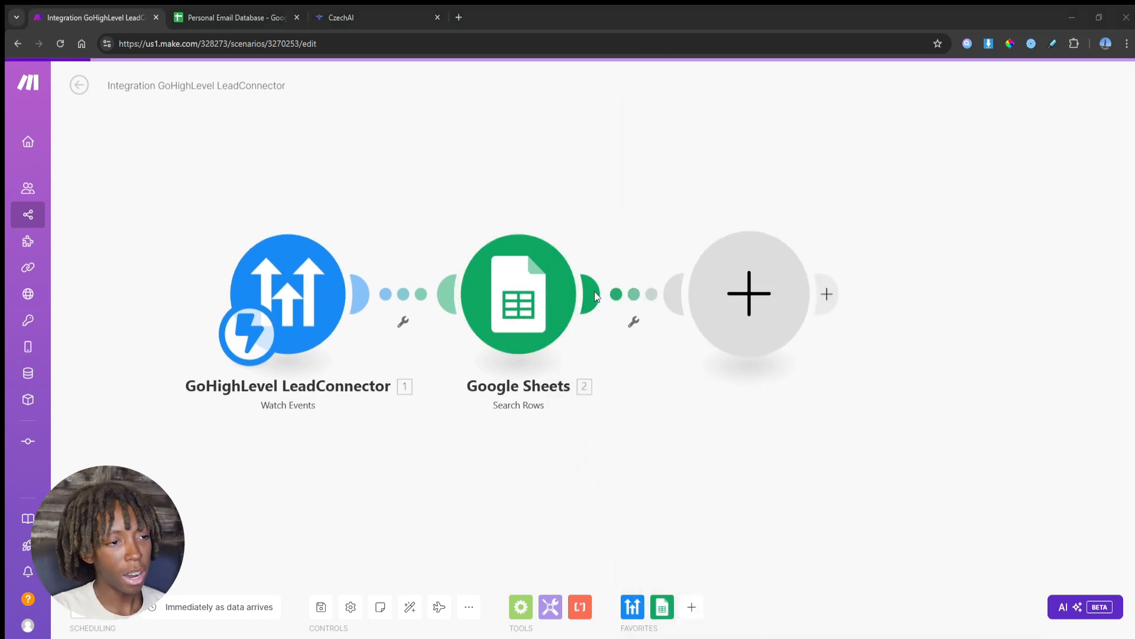
Step: Add a Google Sheets Update a Row module for the Video DataBase sheet, mapping its row number to the Search Rows Row number
click(594, 290)
click(862, 293)
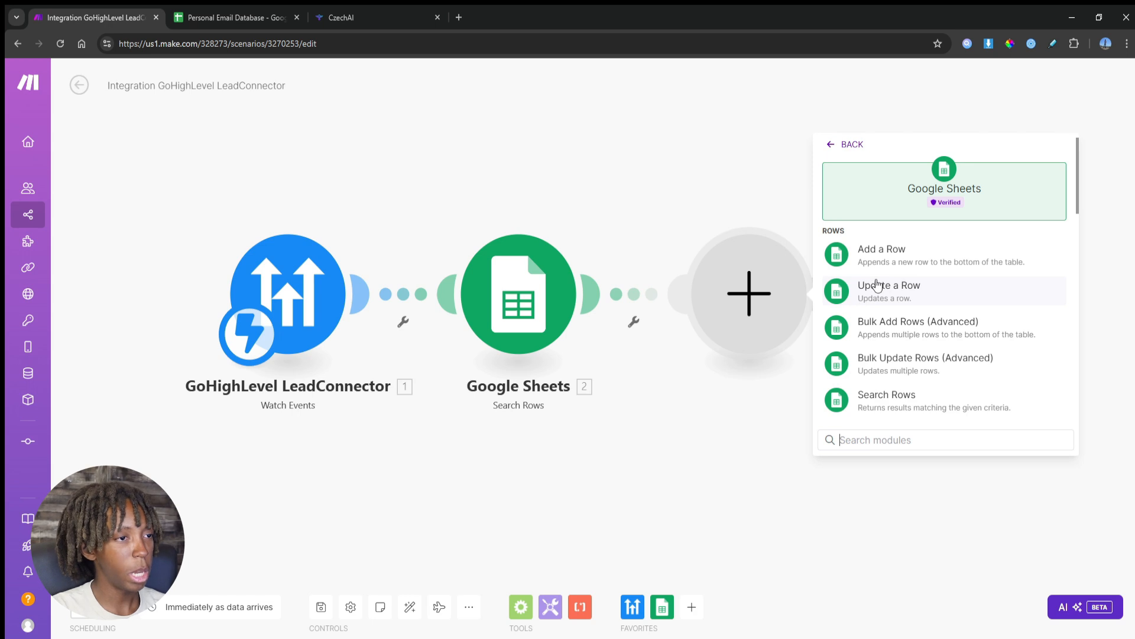
click(874, 285)
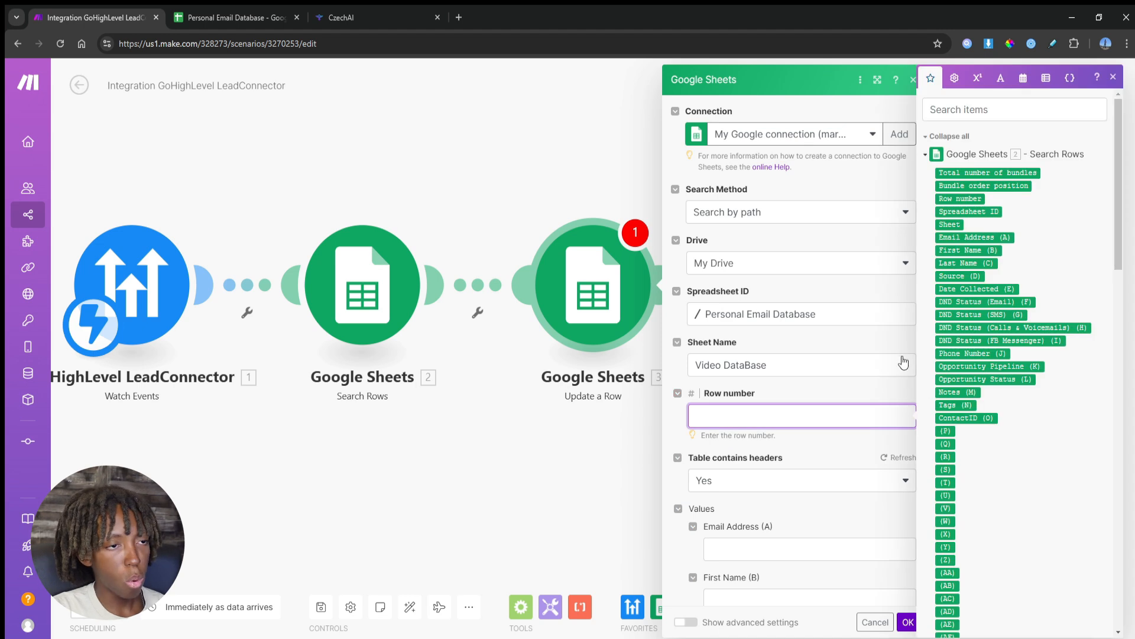
click(961, 199)
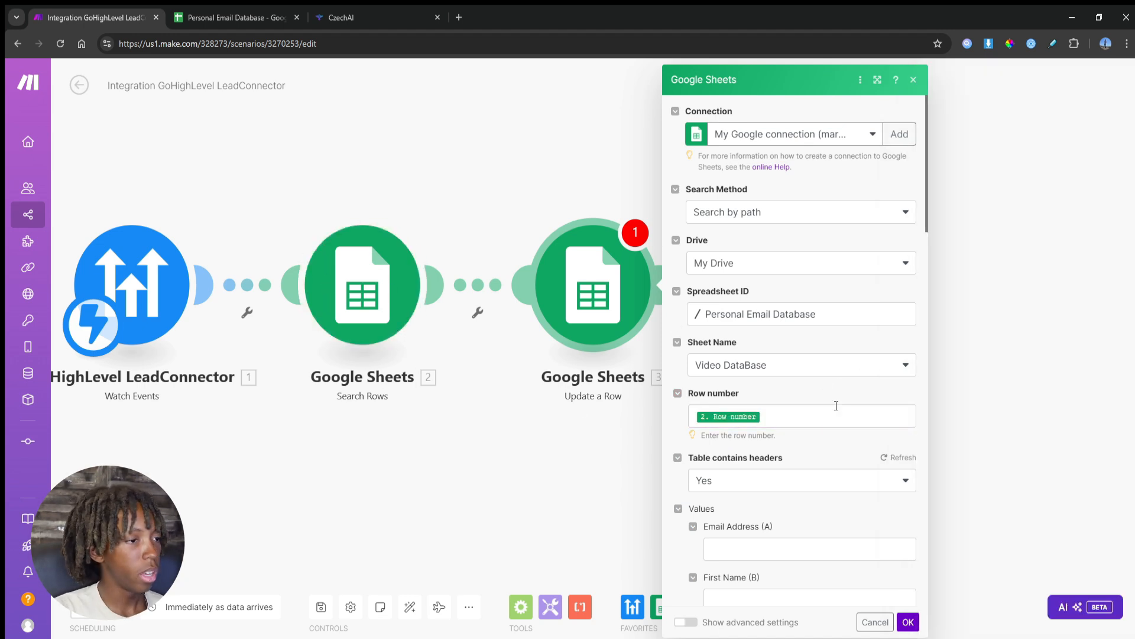
Step: Map Opportunity Pipeline (K) to the trigger's Pipeline ID and Opportunity Status (L) to its Status in Update a Row
scroll(840, 384, down, 3)
scroll(769, 248, down, 12)
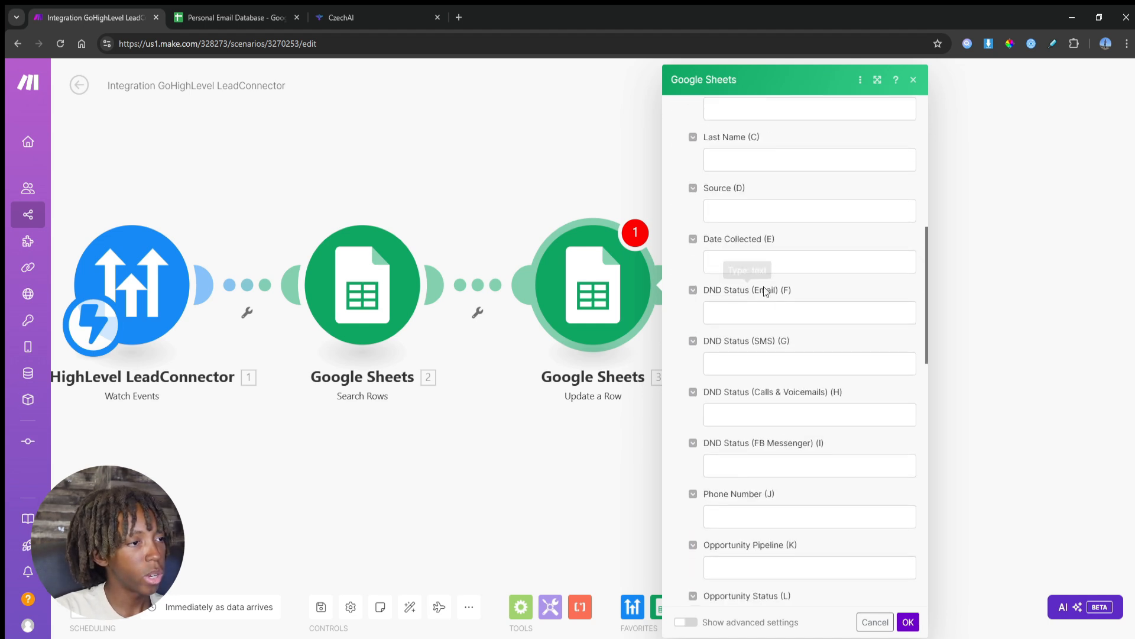
scroll(776, 247, up, 2)
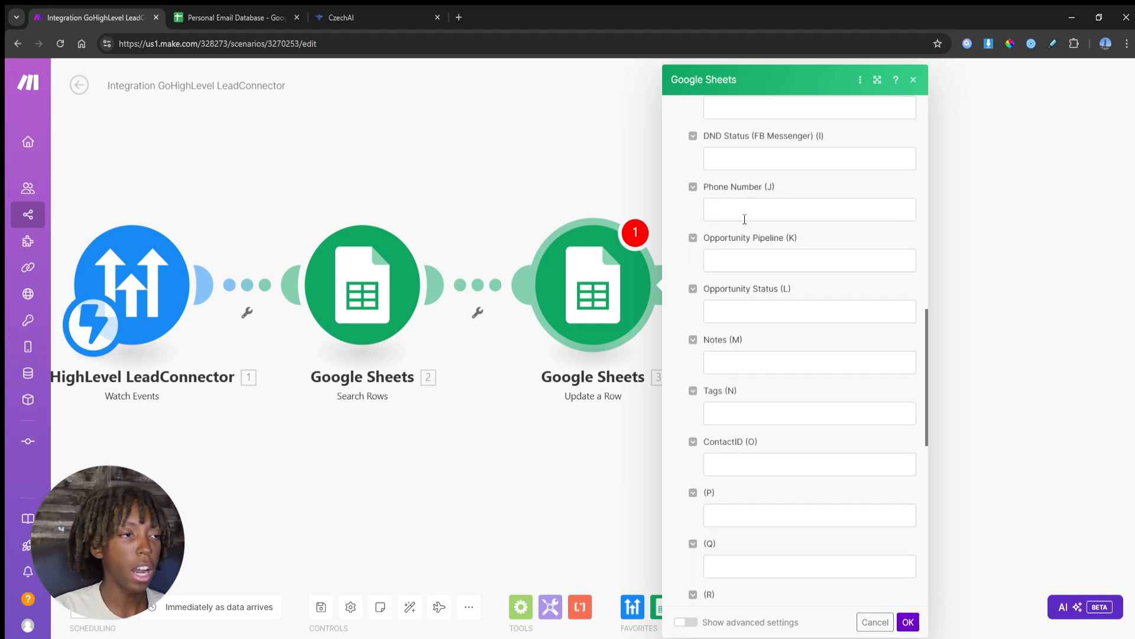
click(763, 261)
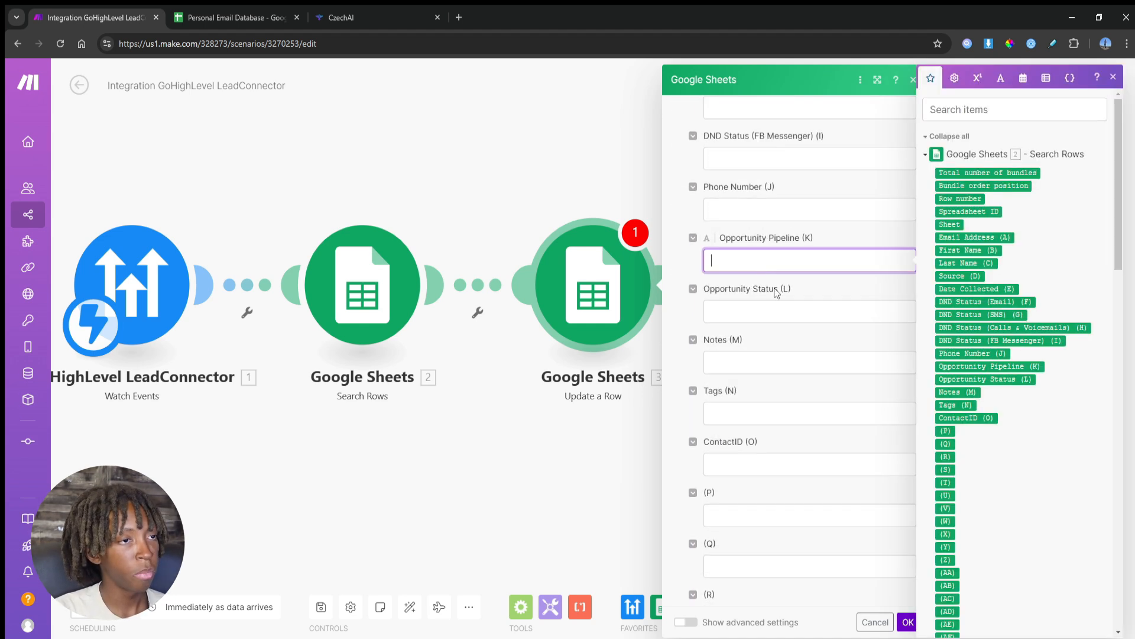
click(926, 154)
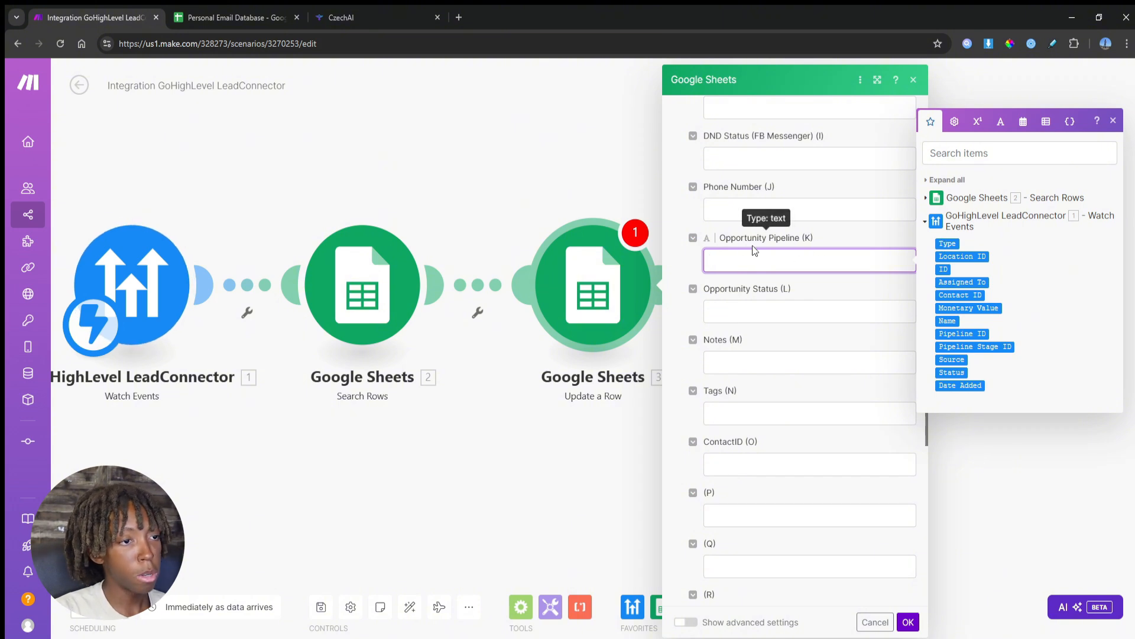
click(965, 335)
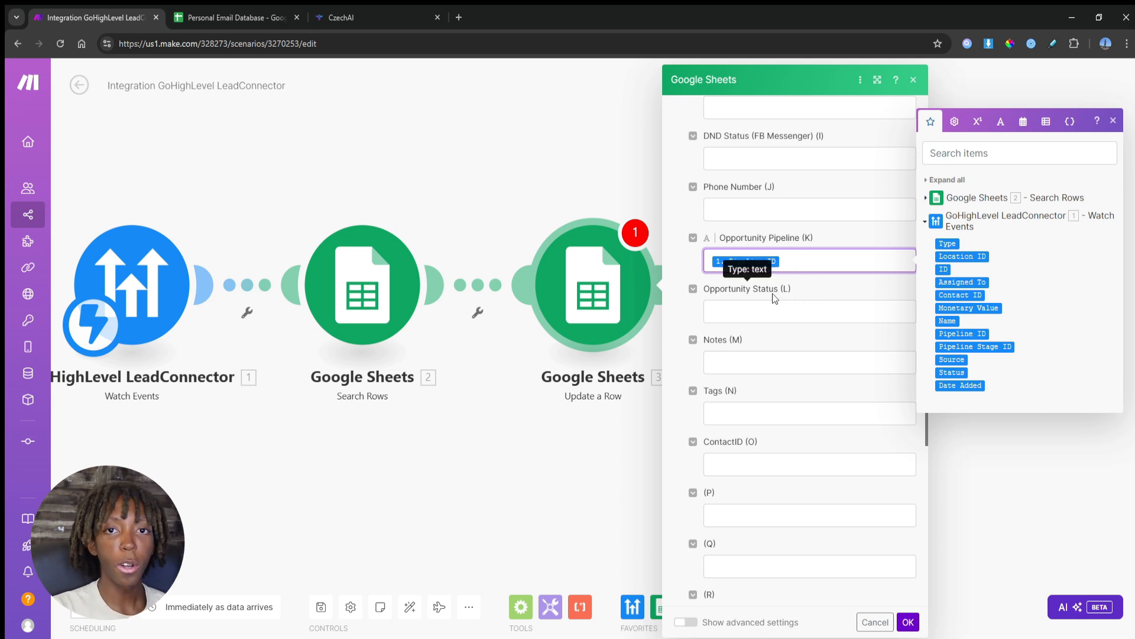
click(744, 310)
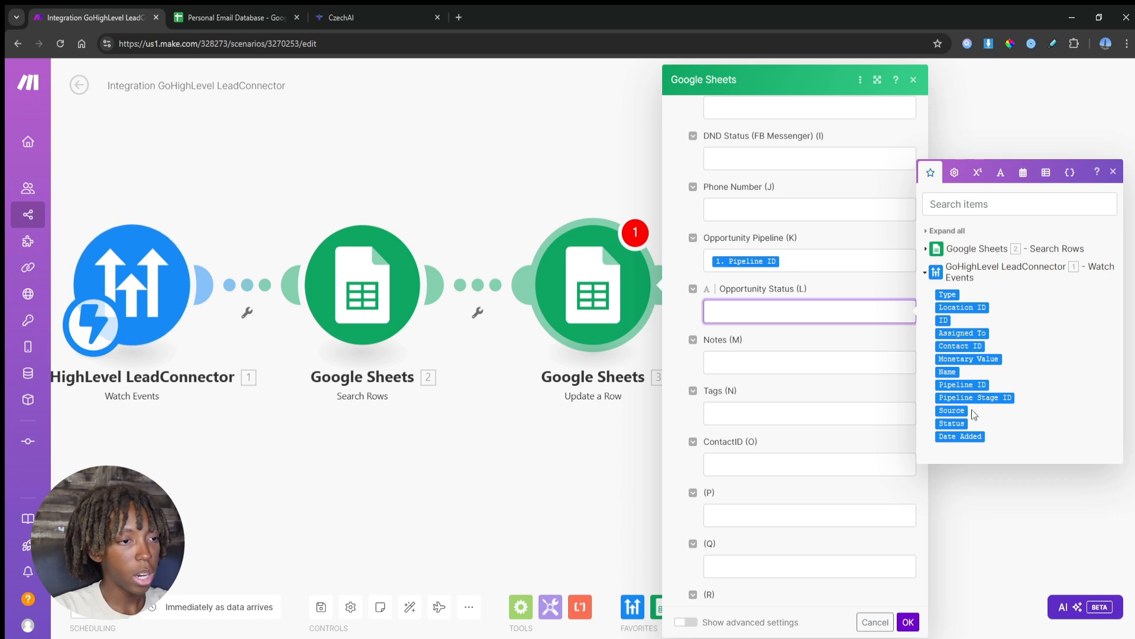
click(952, 423)
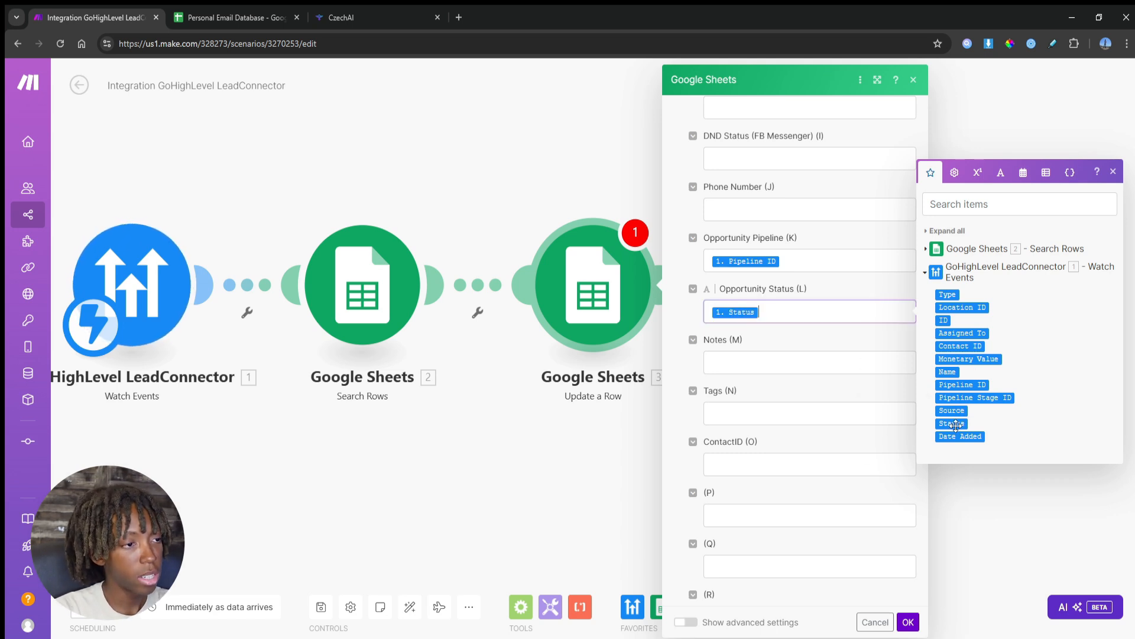
Step: Confirm the Update a Row settings and save the scenario
scroll(852, 364, up, 1)
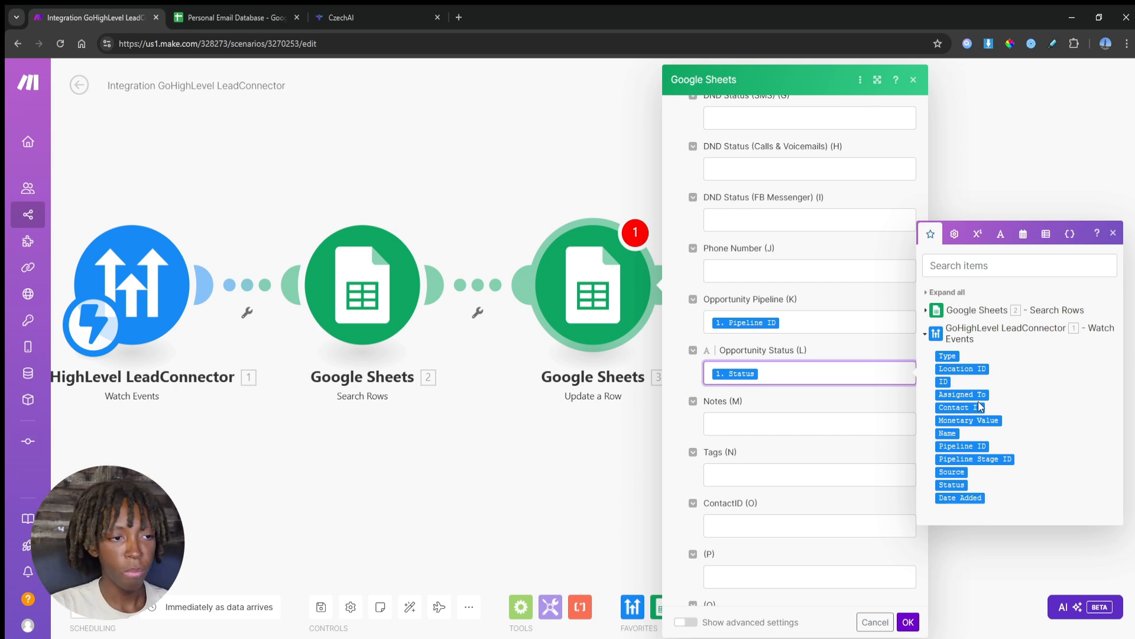
click(874, 402)
click(908, 622)
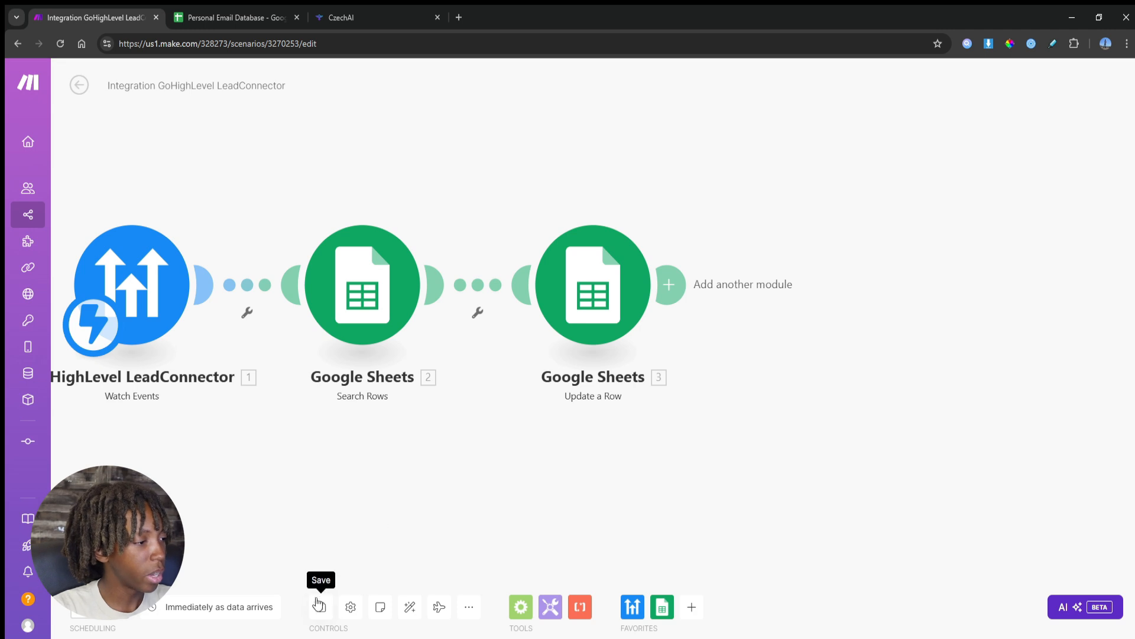
click(330, 615)
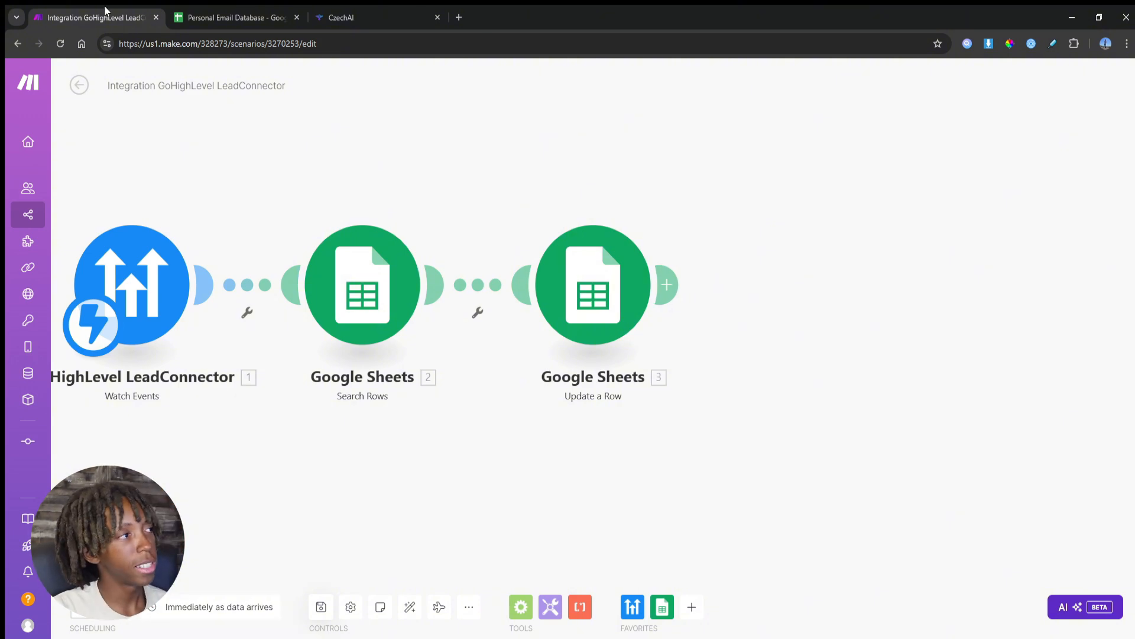
Step: Switch to the Personal Email Database spreadsheet in Google Sheets
click(222, 6)
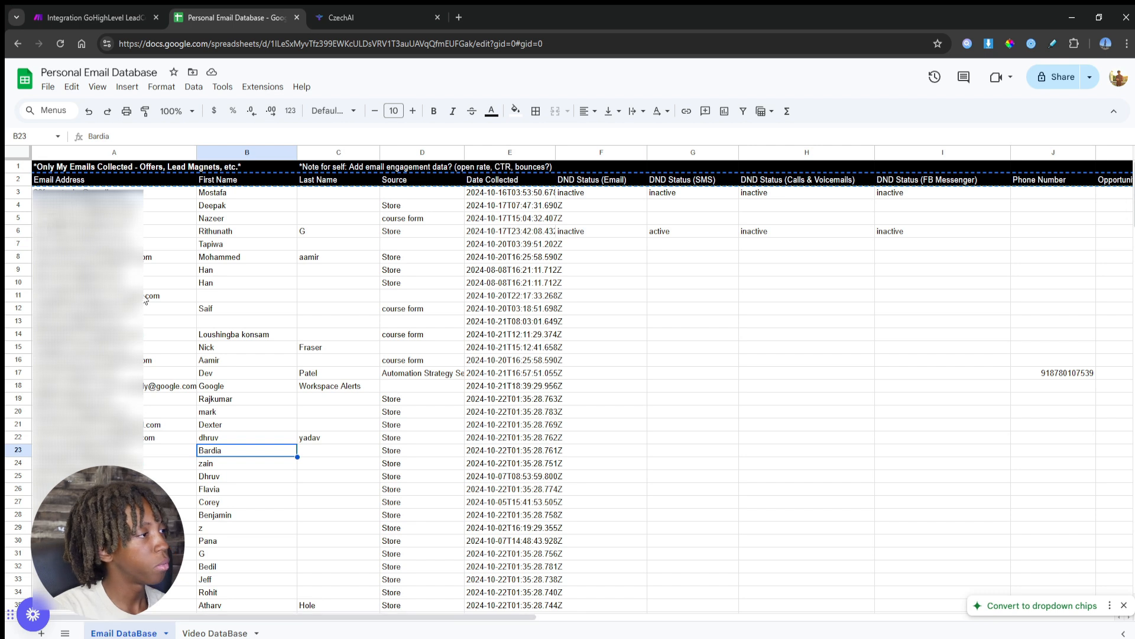